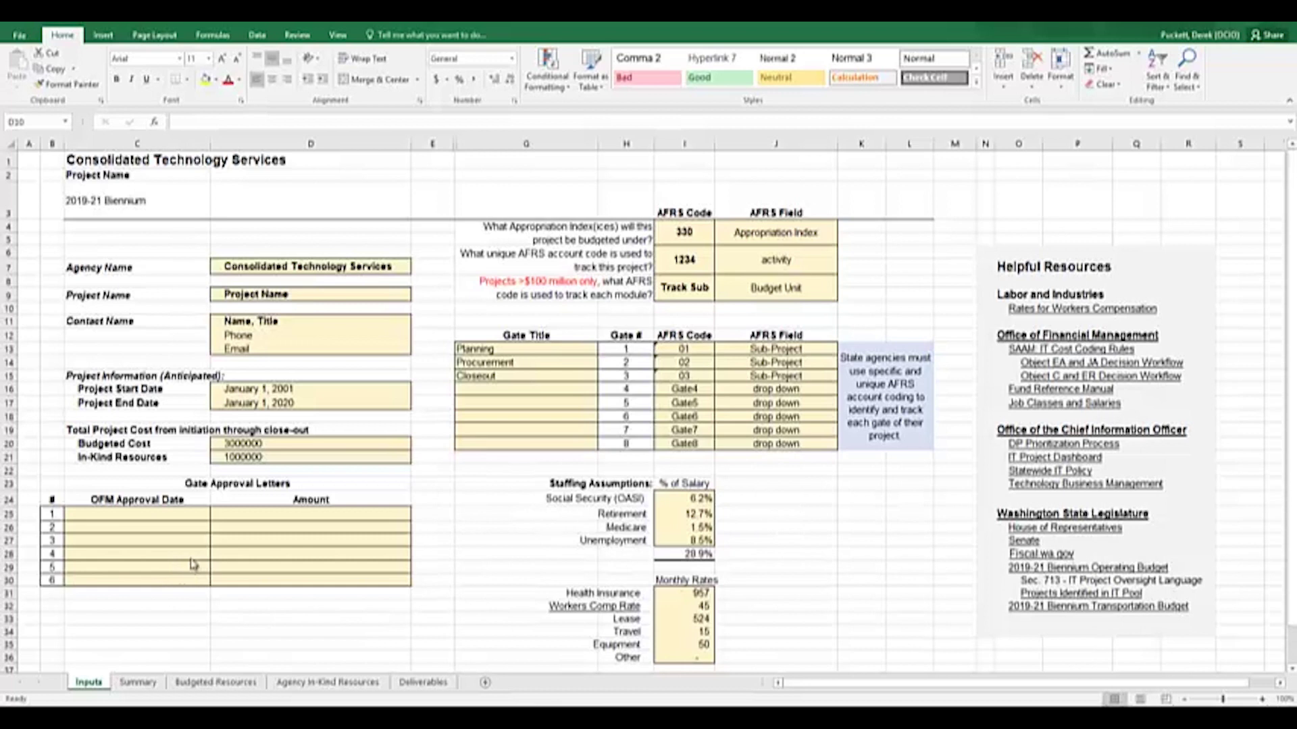
# Step: Try County Road Administration Board as the agency, then set it back to Consolidated Technology Services
pyautogui.click(371, 264)
pyautogui.click(418, 268)
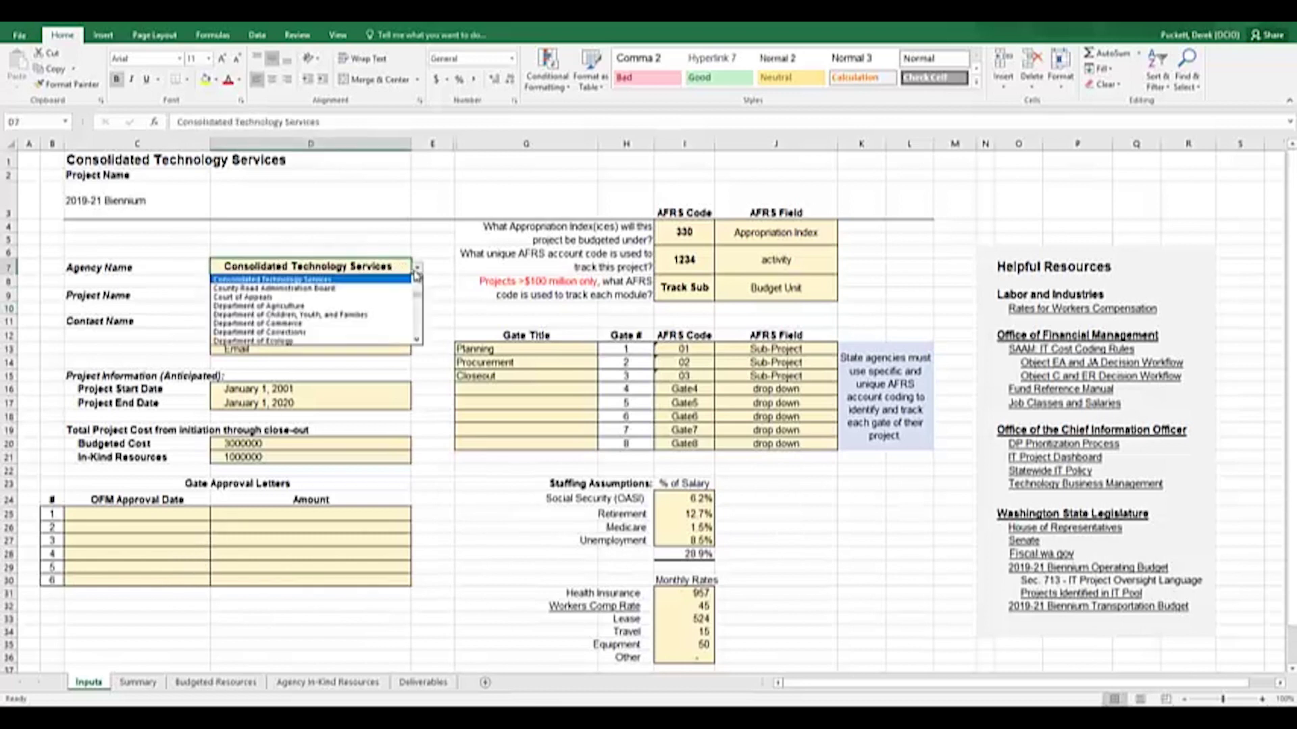
pyautogui.click(406, 288)
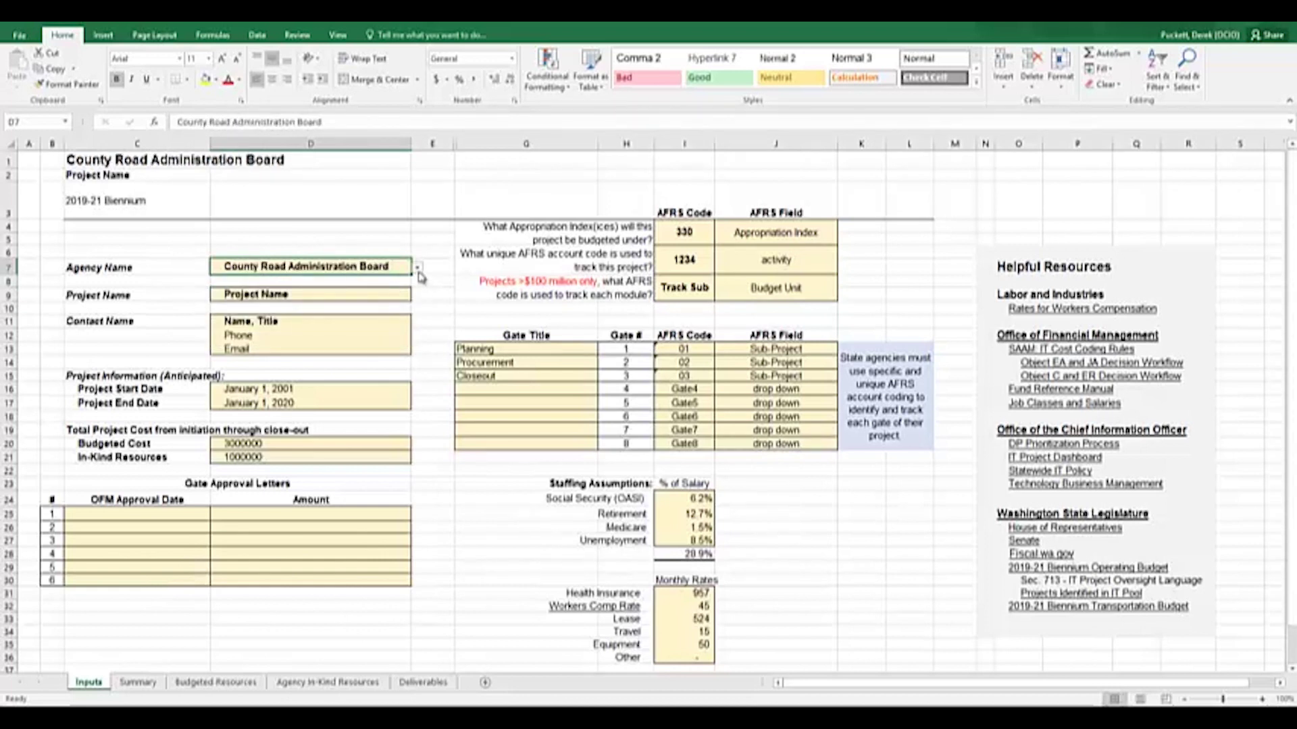
pyautogui.click(418, 268)
pyautogui.click(402, 280)
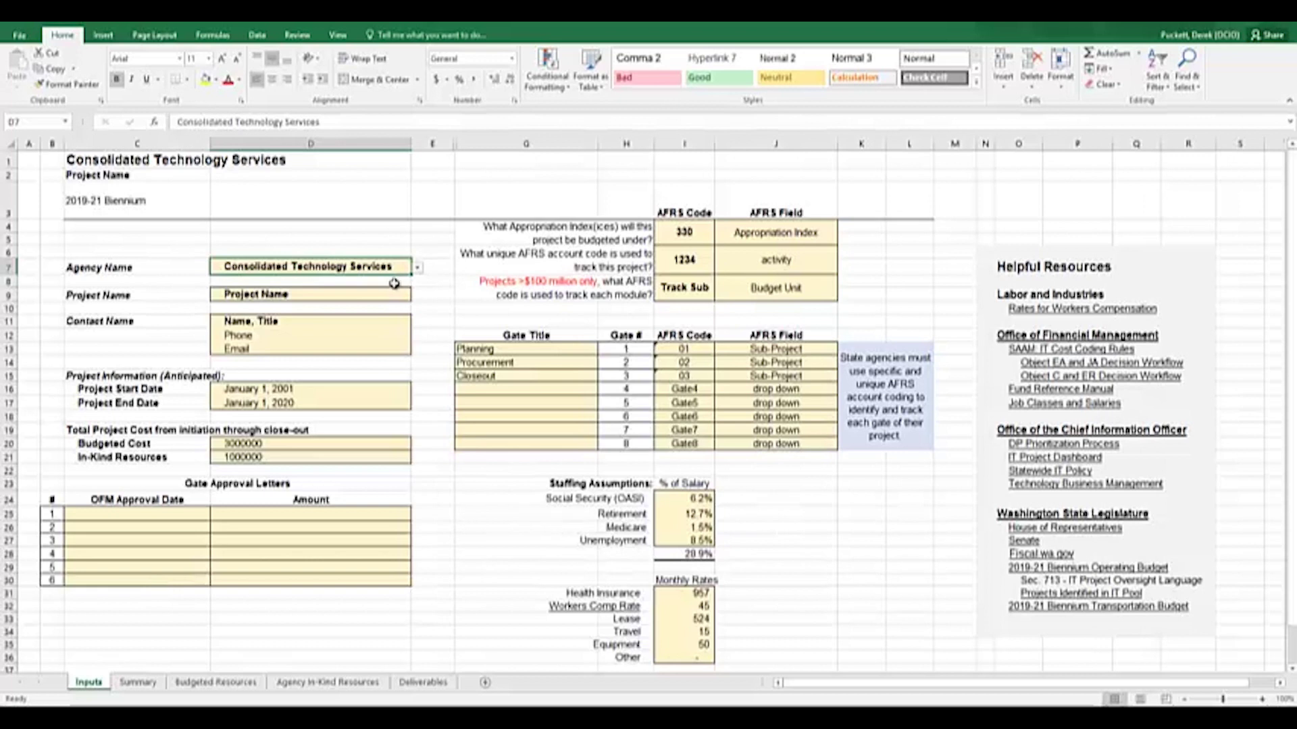
# Step: Enter 'Test Project' as the Project Name in cell D9
pyautogui.click(317, 300)
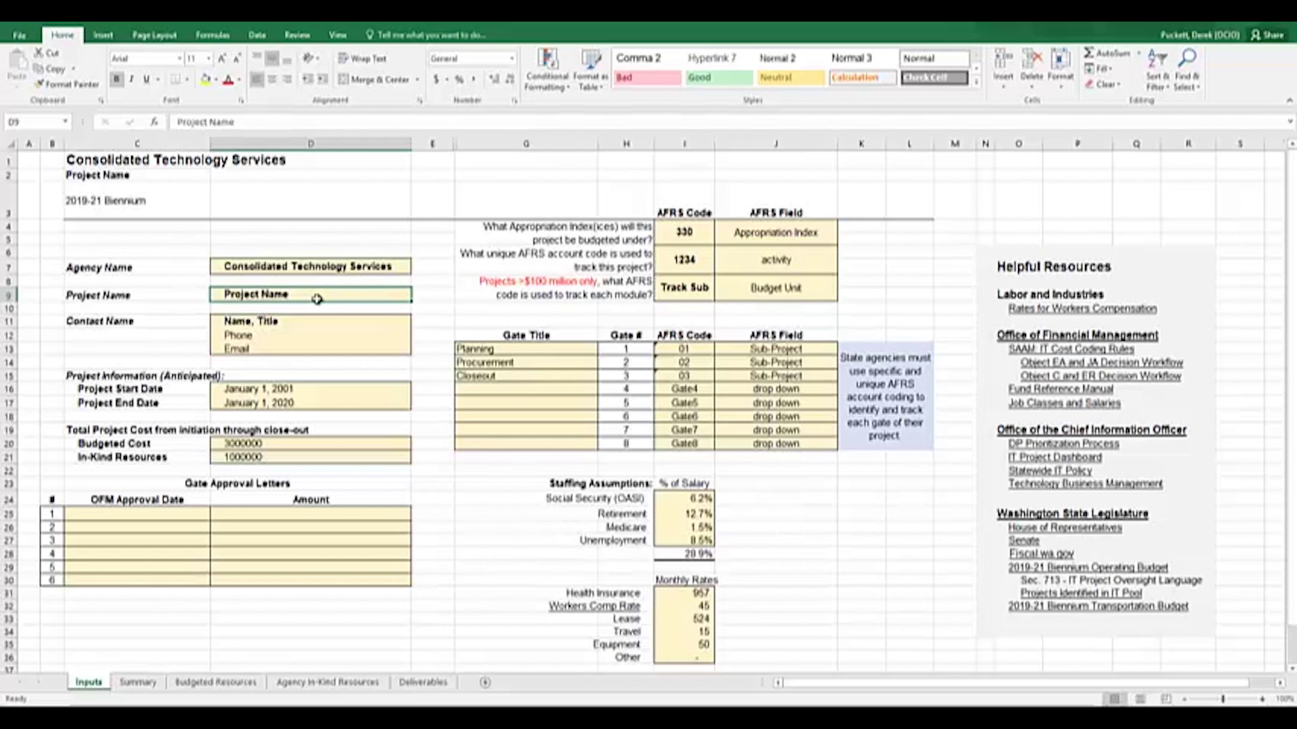
pyautogui.write('Test')
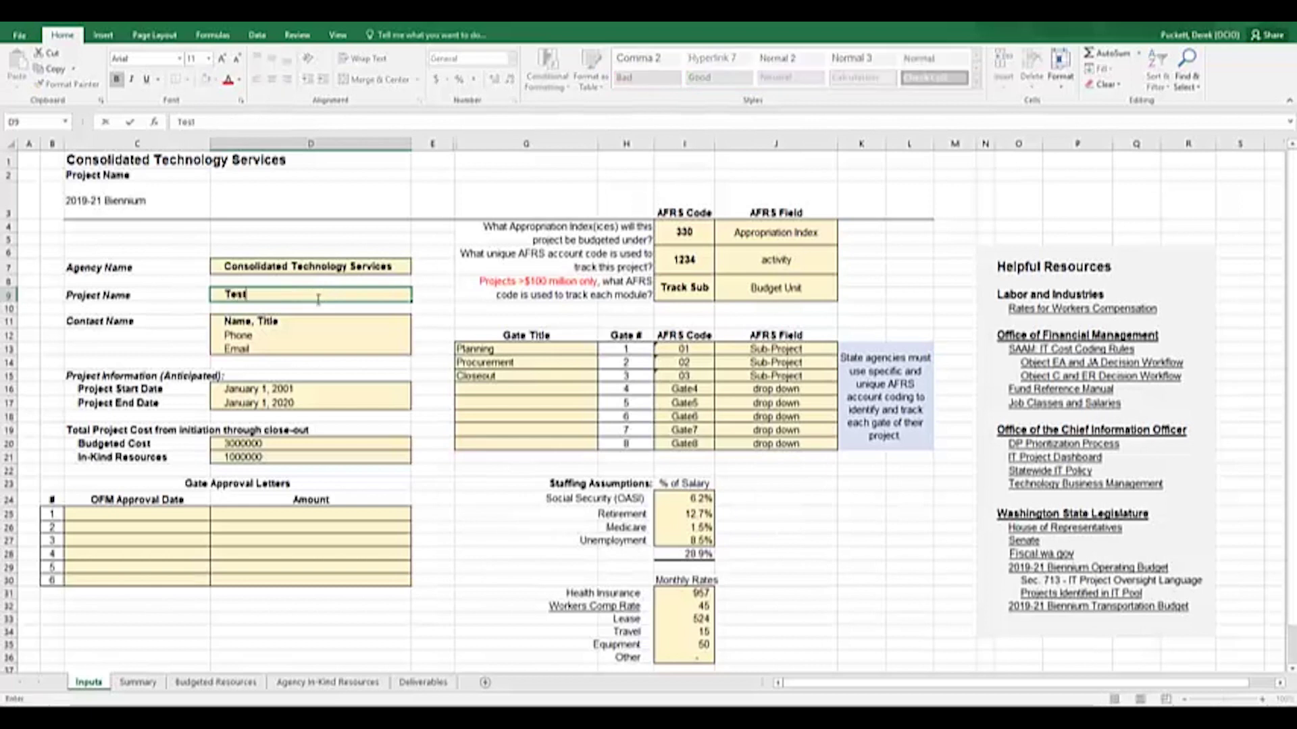
pyautogui.write(' Project')
pyautogui.press('Return')
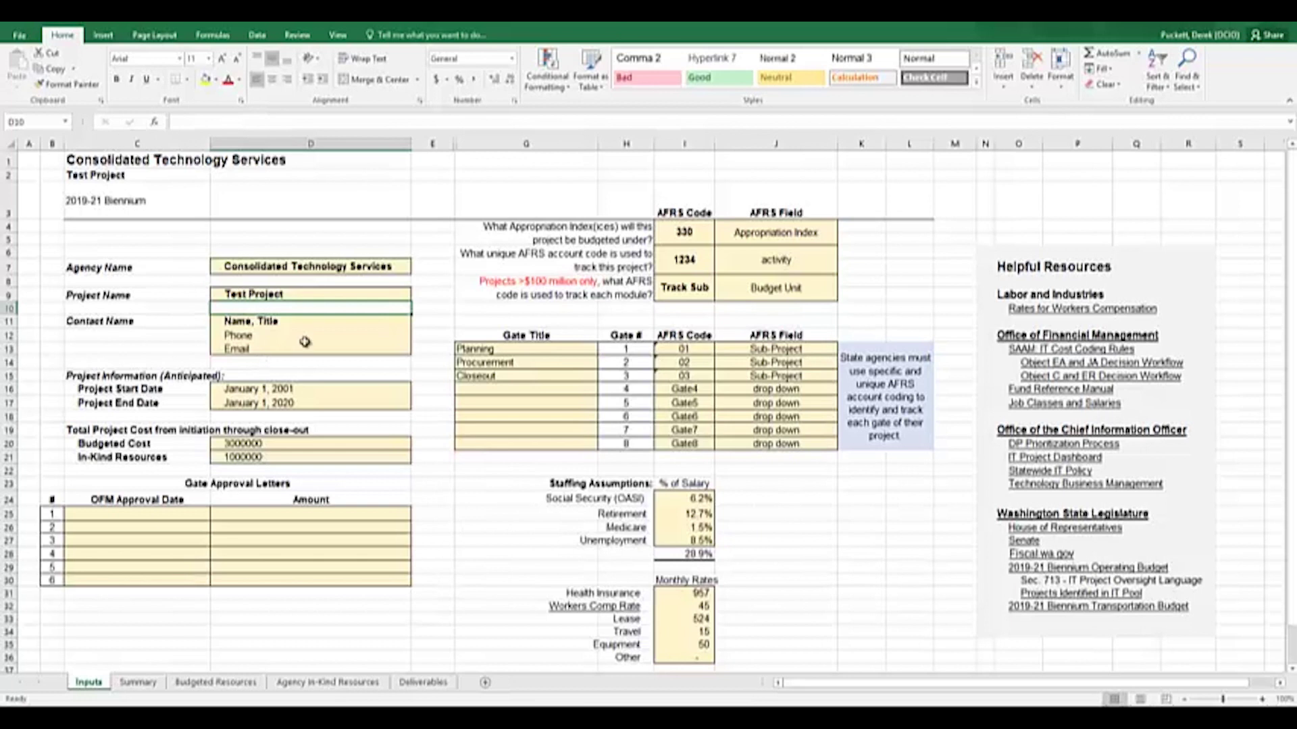
pyautogui.moveTo(375, 323); pyautogui.dragTo(378, 345)
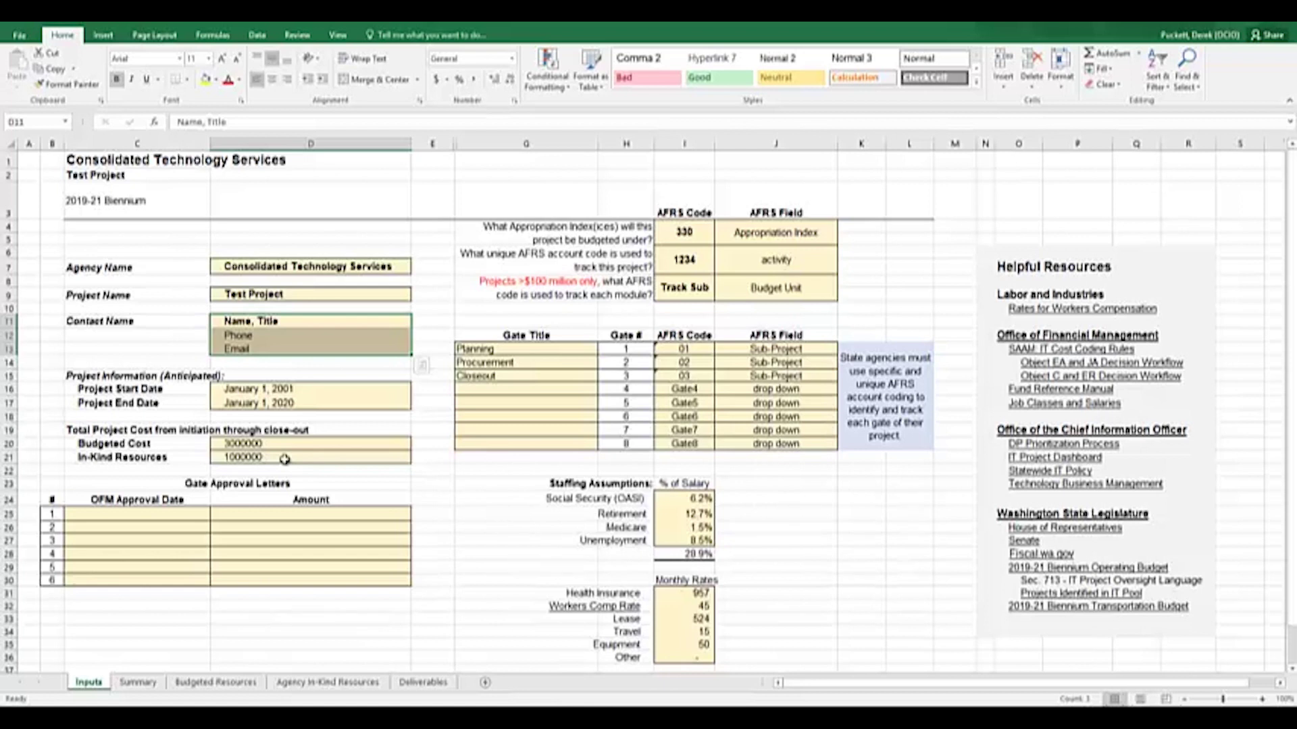
pyautogui.click(298, 445)
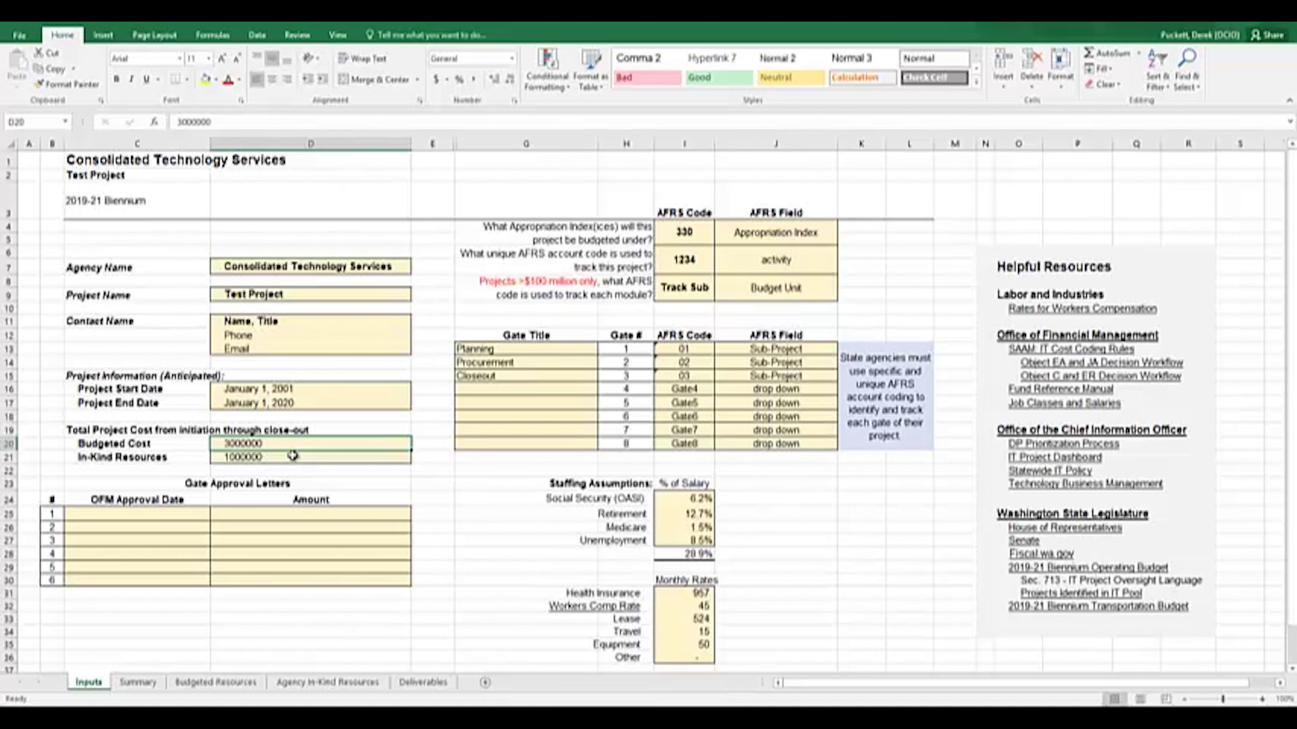
pyautogui.click(170, 514)
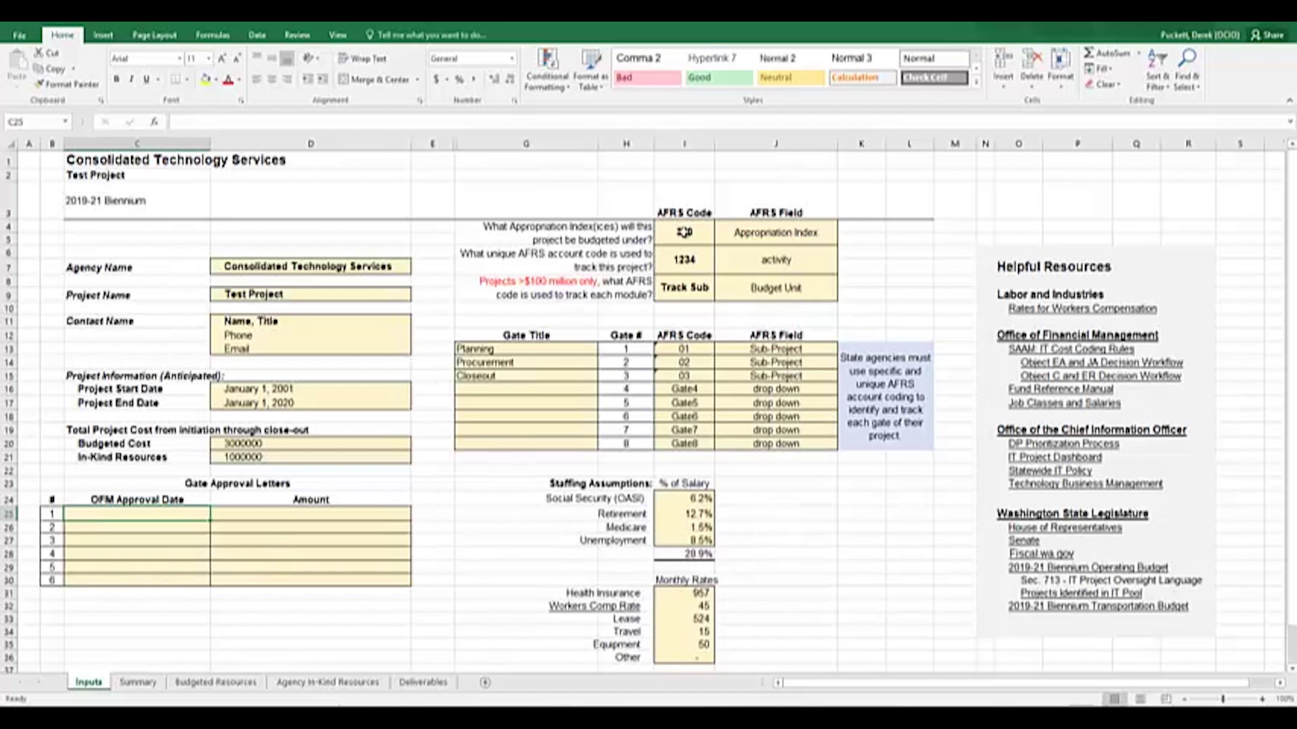
pyautogui.click(683, 232)
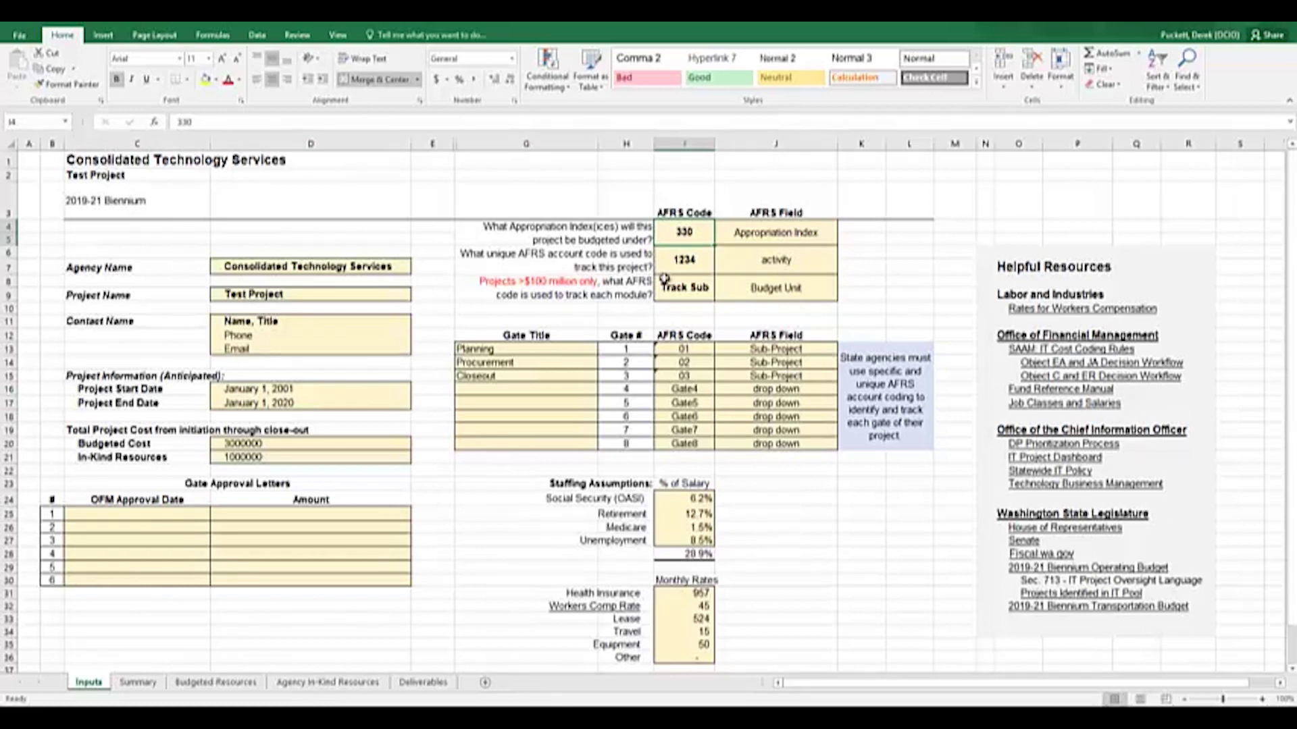
pyautogui.click(809, 231)
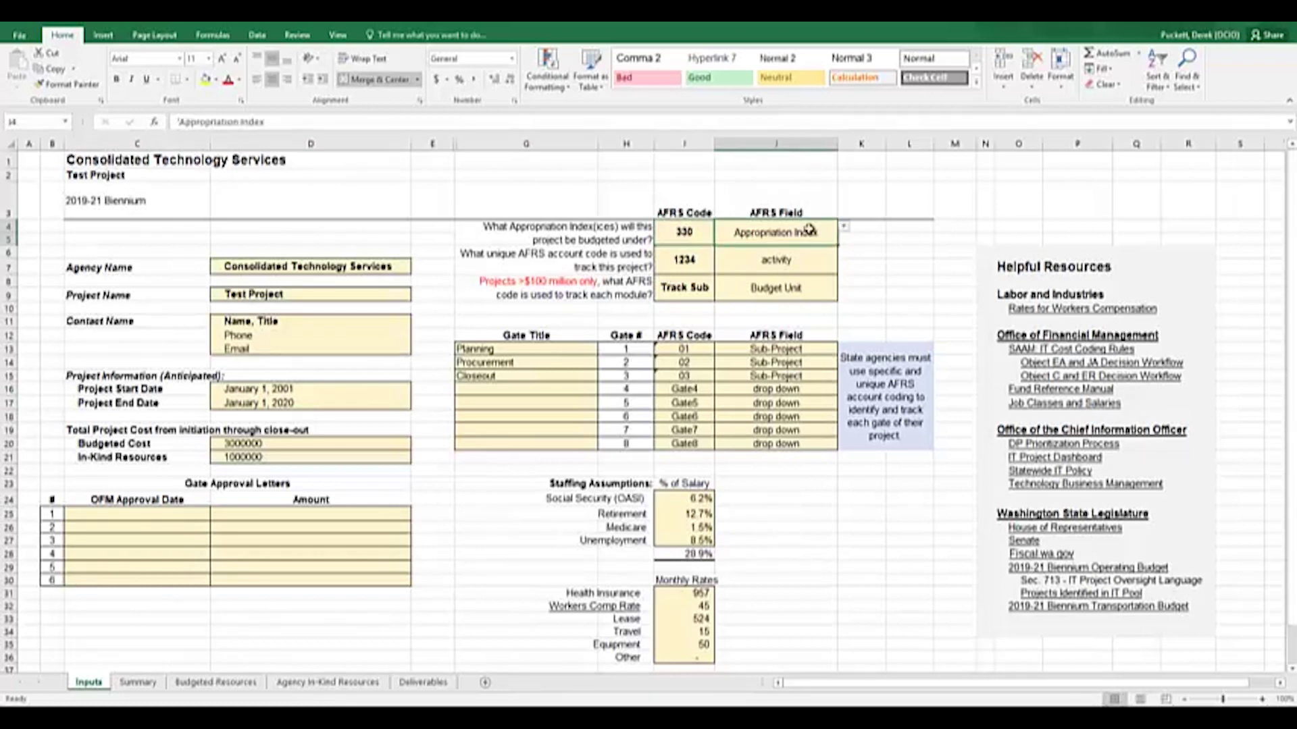
pyautogui.click(695, 262)
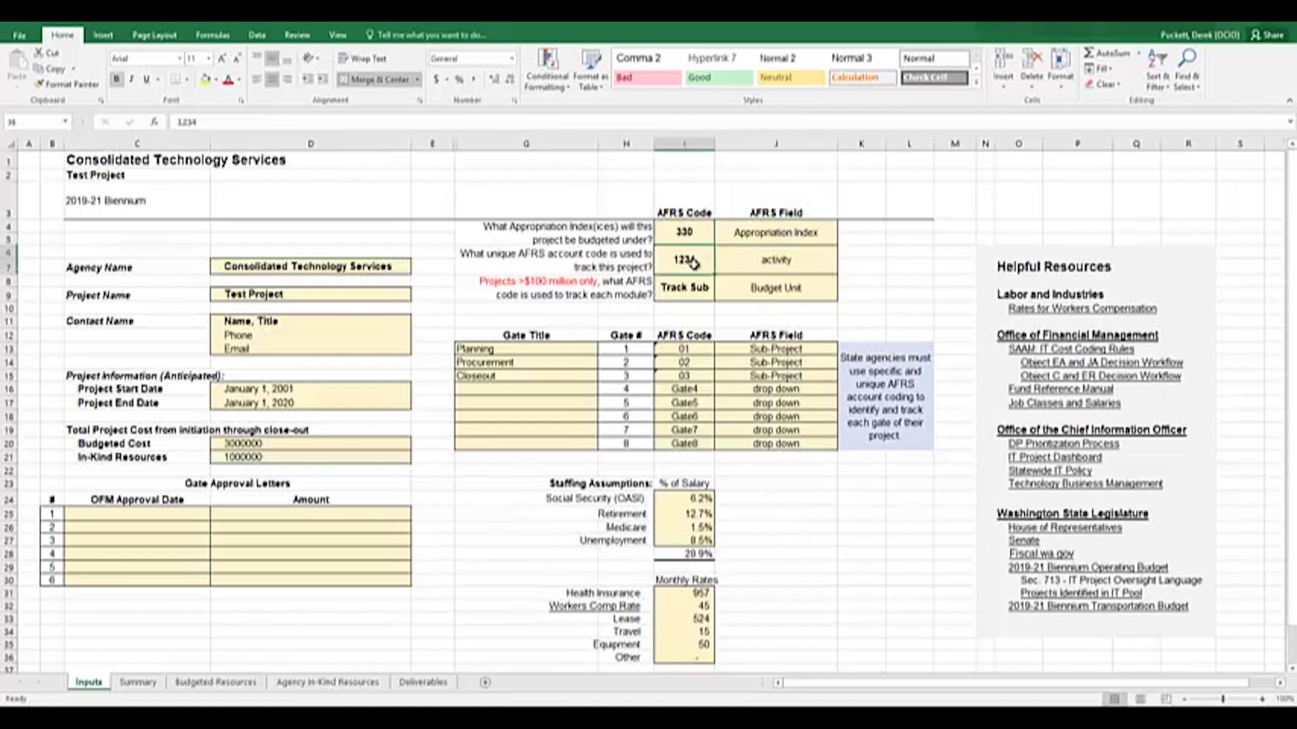
# Step: Choose Organization Index from J6's drop-down as the AFRS field for code 1234
pyautogui.click(733, 261)
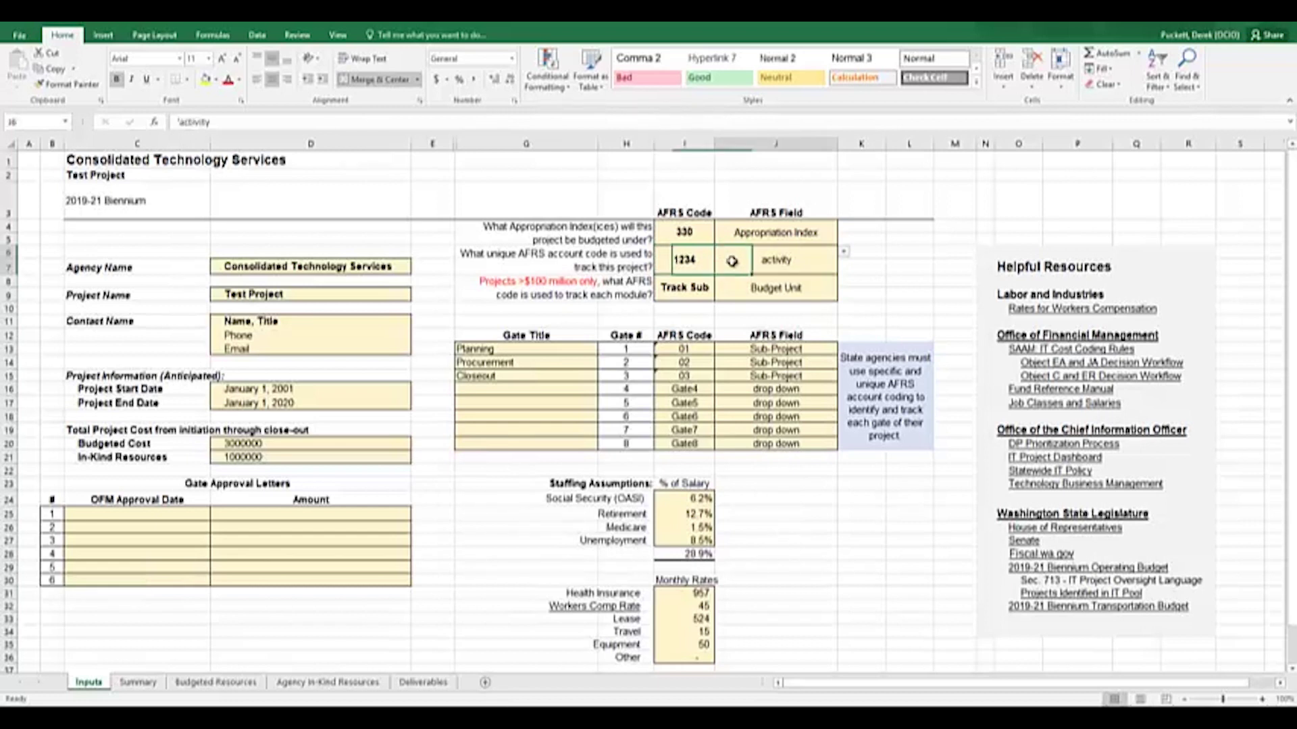
pyautogui.click(844, 253)
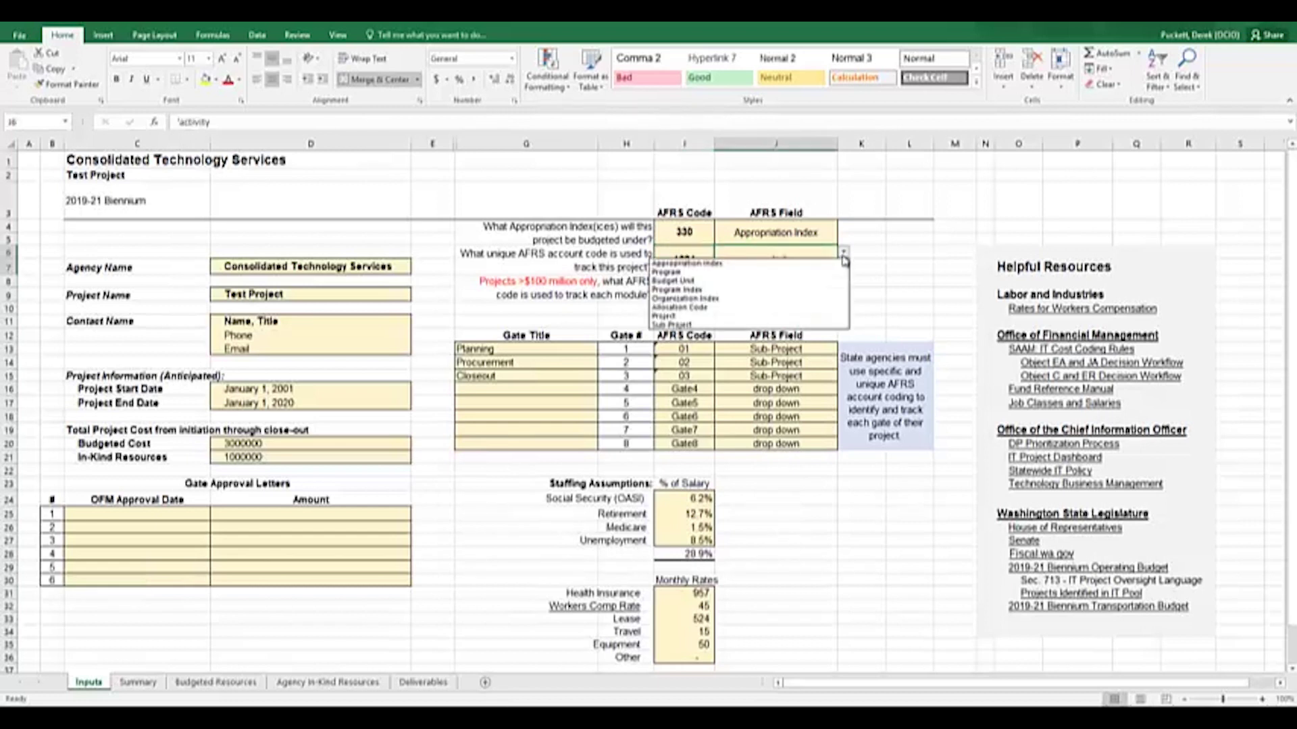
pyautogui.click(741, 301)
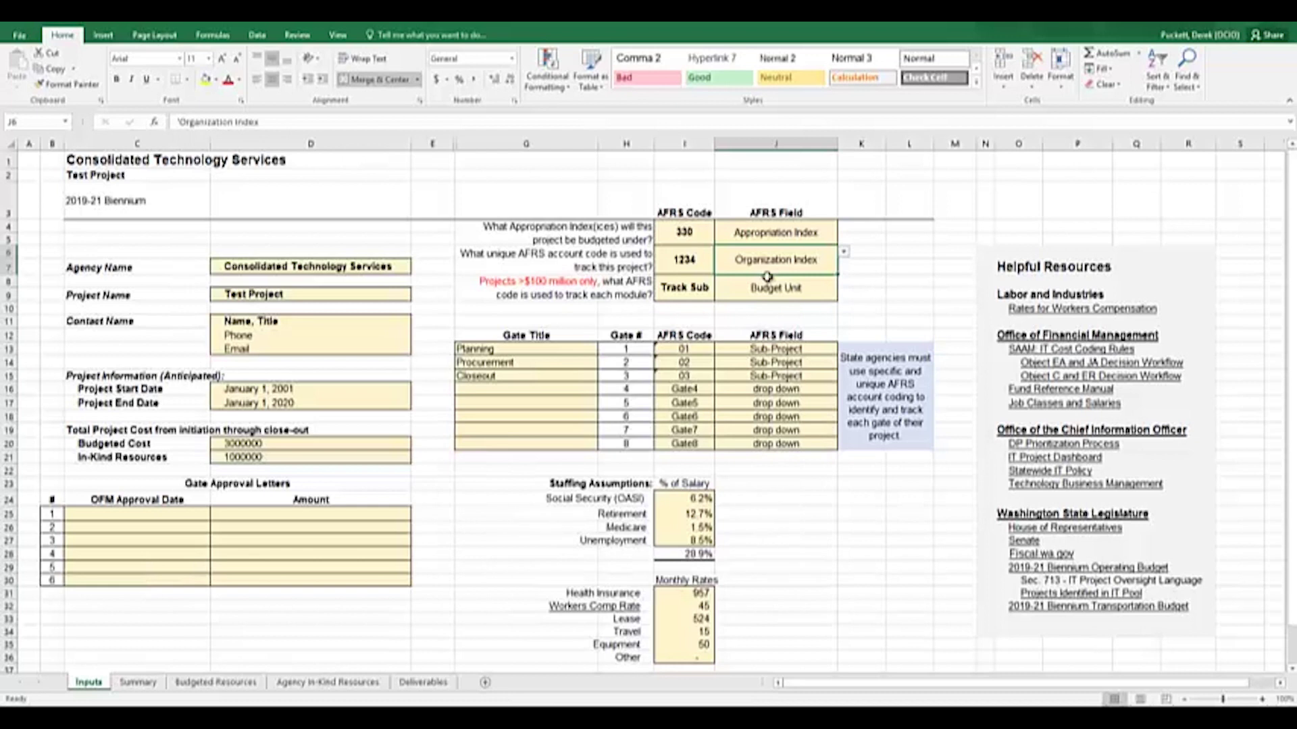
# Step: Retype 'activity' in J6 as the AFRS field for account code 1234
pyautogui.write('activity')
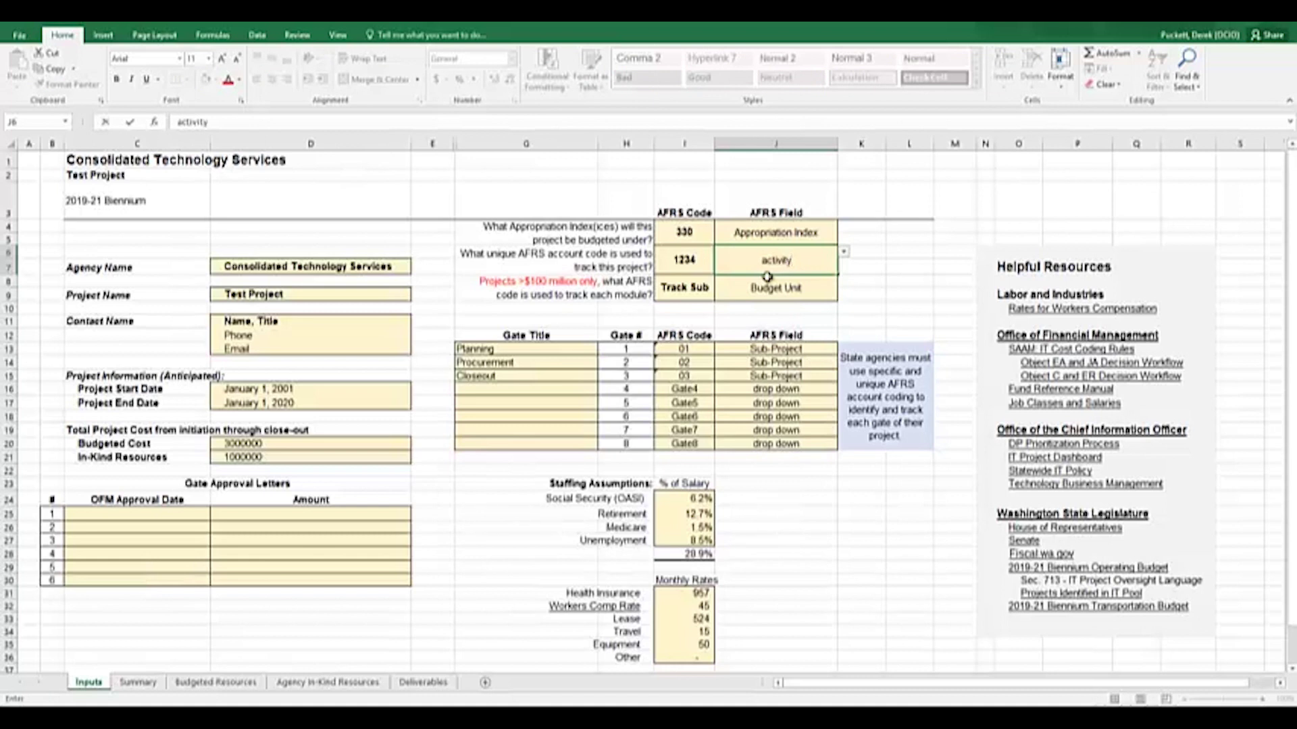
pyautogui.press('Return')
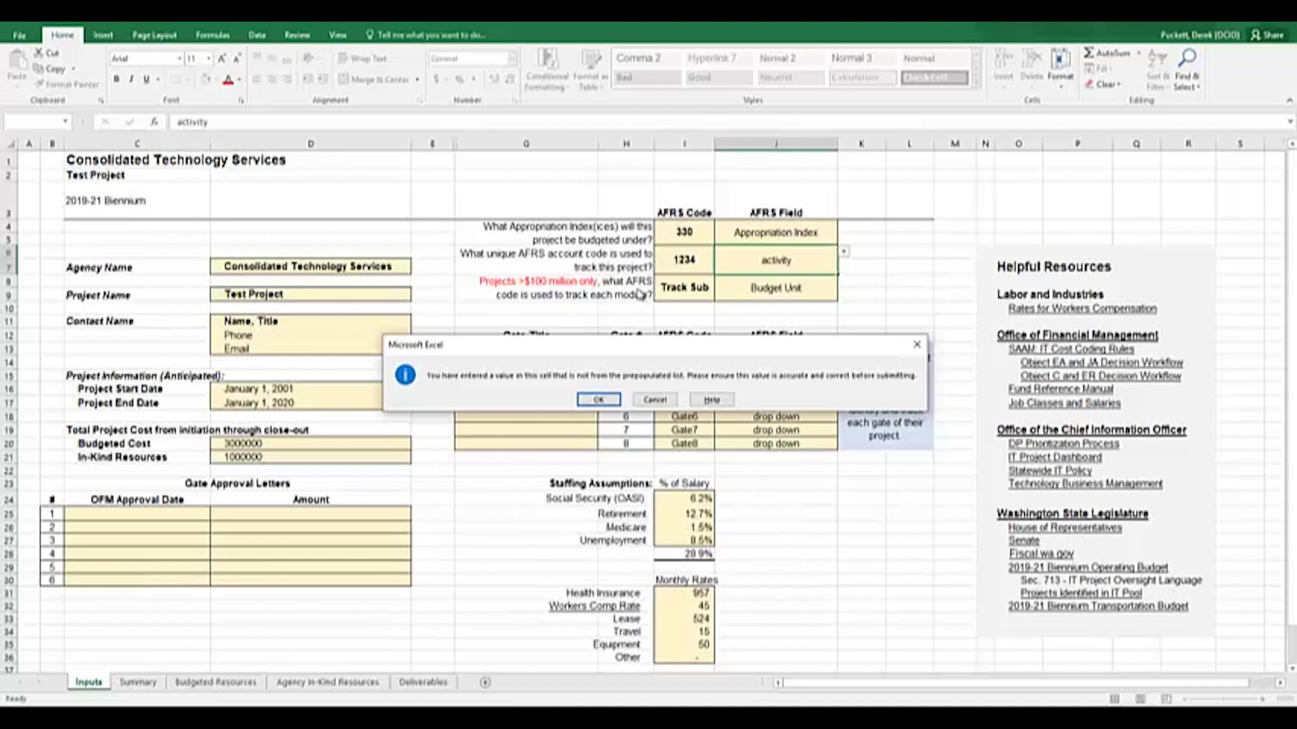
# Step: Accept the out-of-list warning, keeping 'activity' as the AFRS field for 1234
pyautogui.click(599, 400)
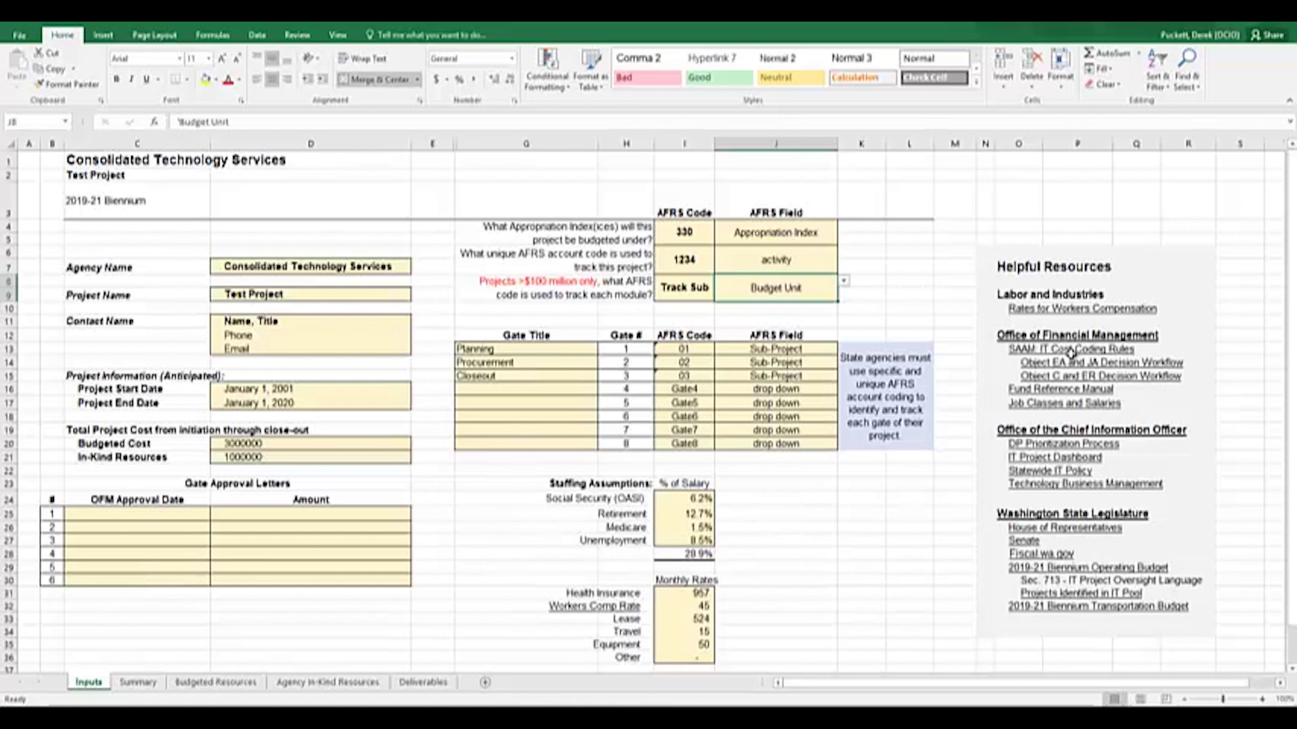
pyautogui.hotkey('ctrl', 'pagedown')
pyautogui.hotkey('ctrl', 'pagedown')
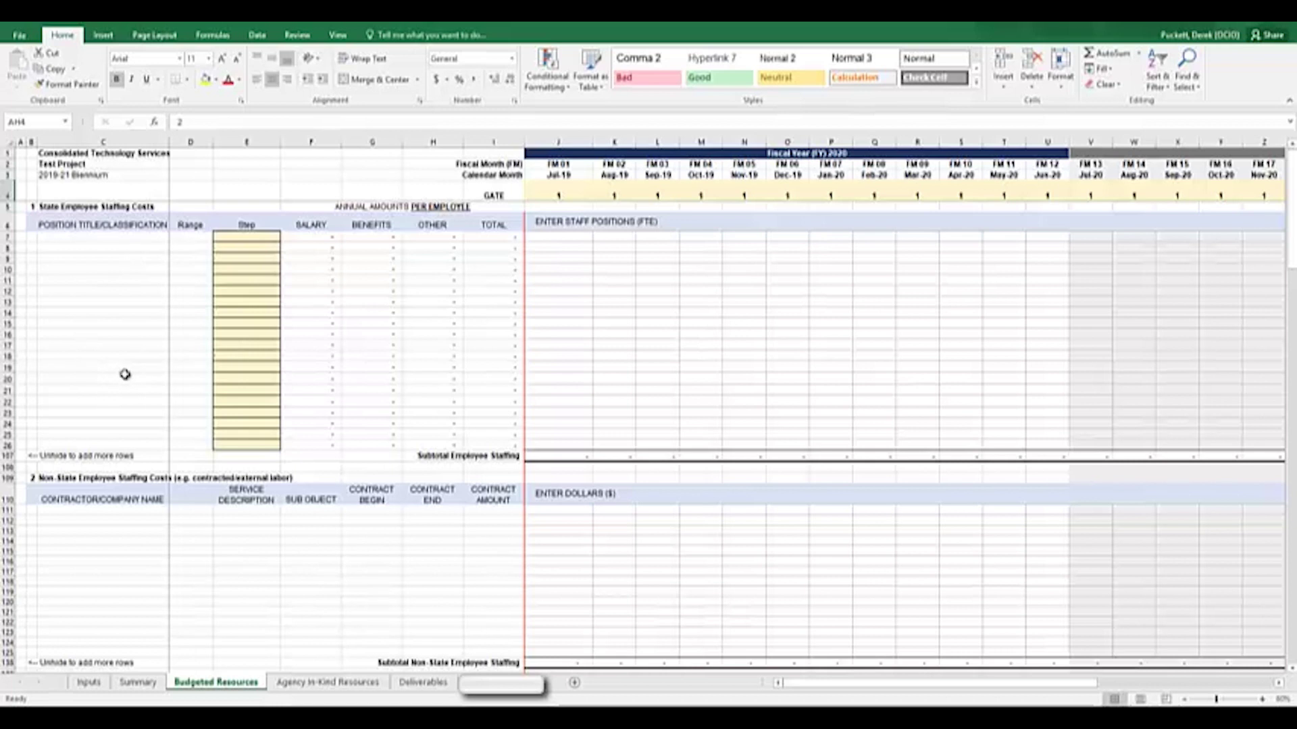
pyautogui.scroll(-5, 125, 375)
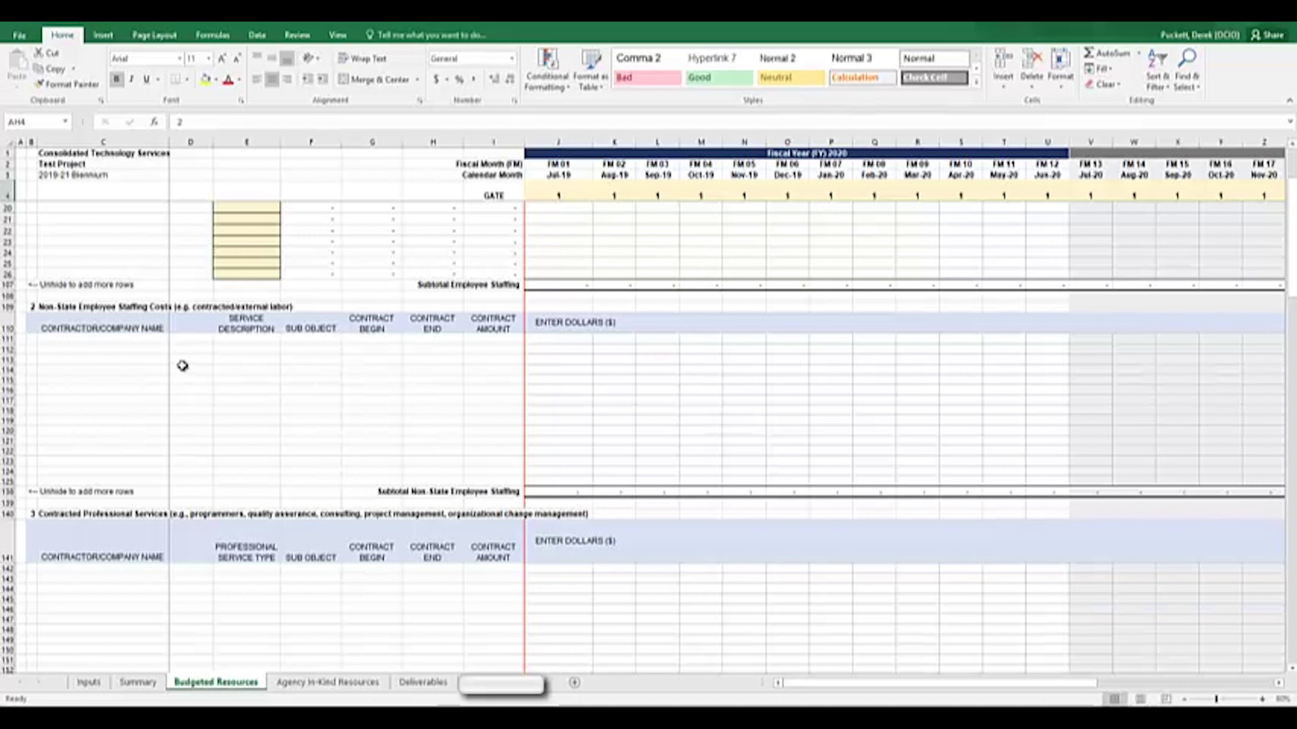
pyautogui.scroll(-8, 182, 365)
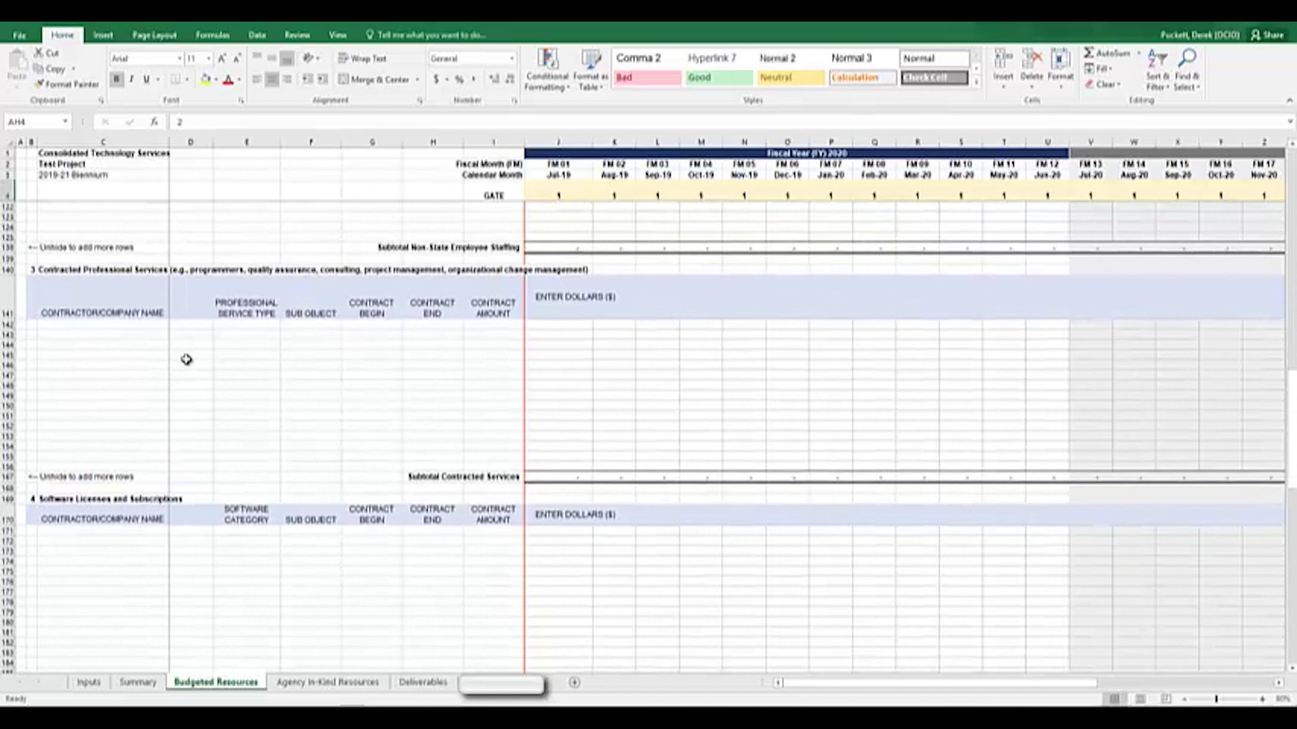
pyautogui.scroll(-6, 186, 359)
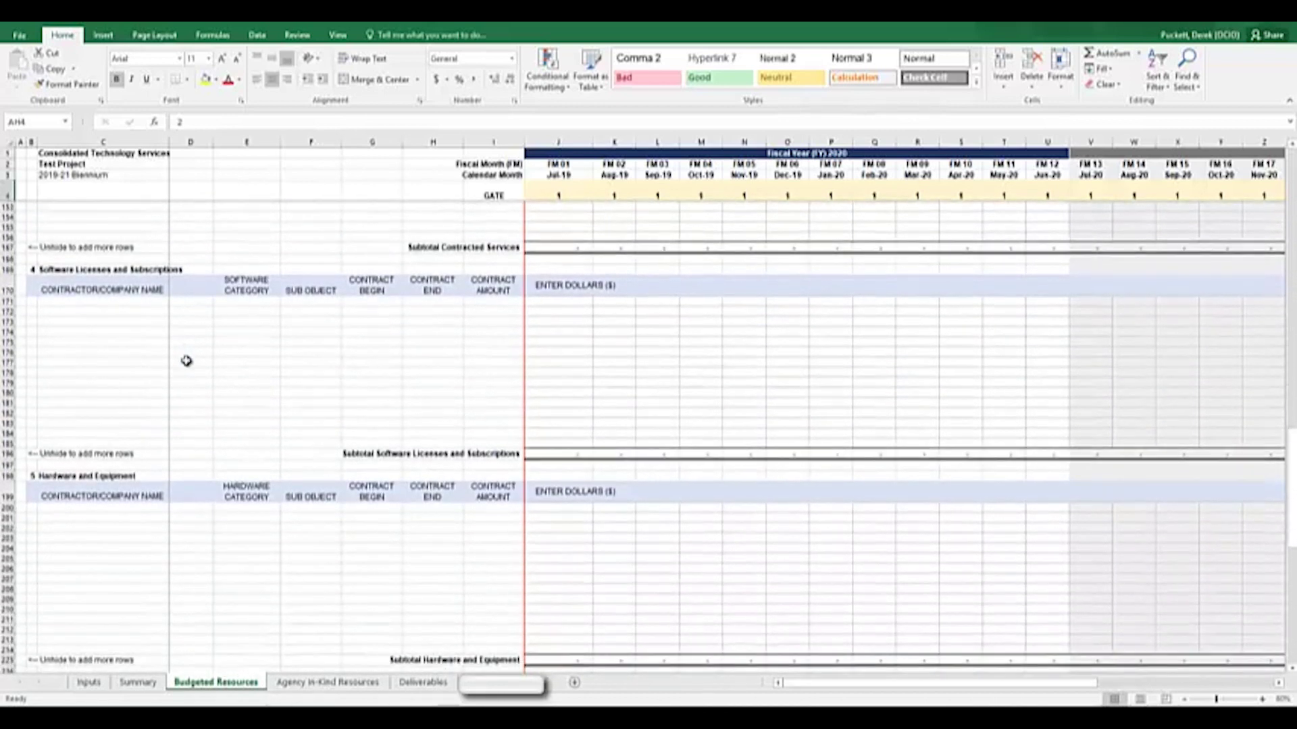
pyautogui.scroll(-5, 186, 360)
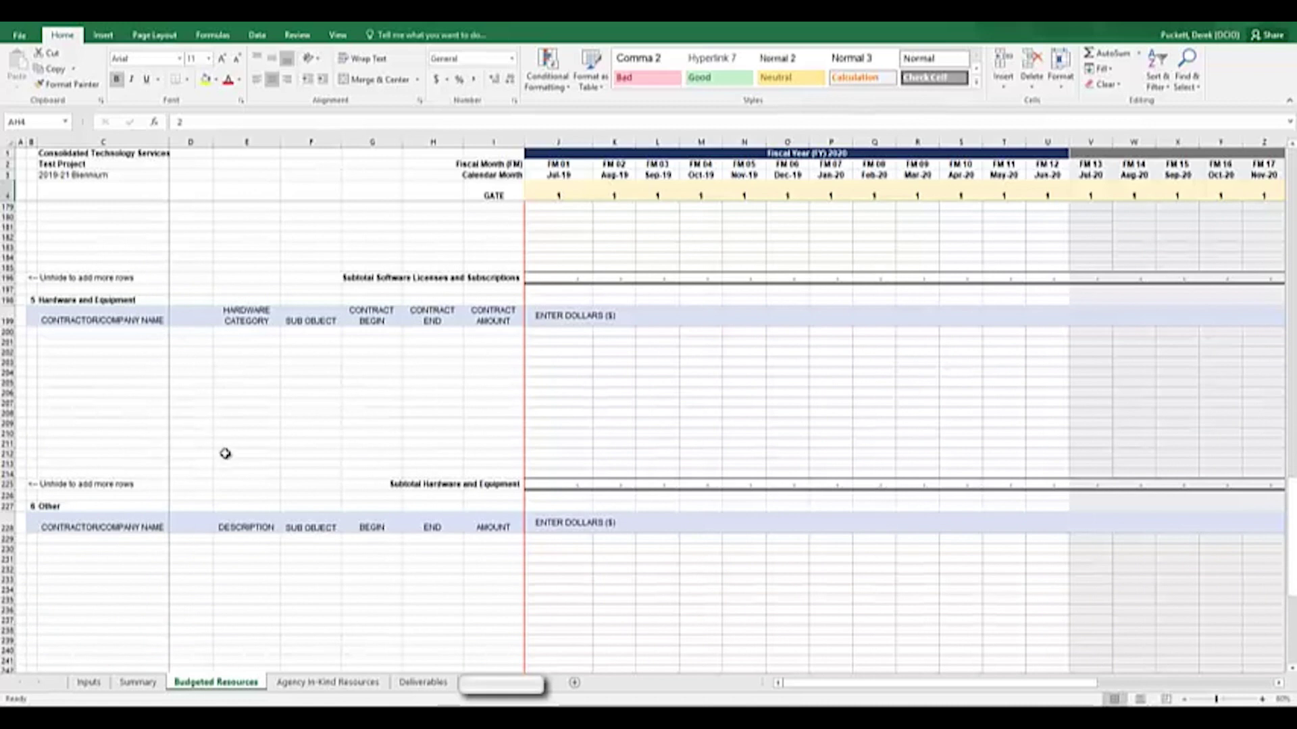
pyautogui.scroll(12, 227, 451)
pyautogui.scroll(9, 227, 451)
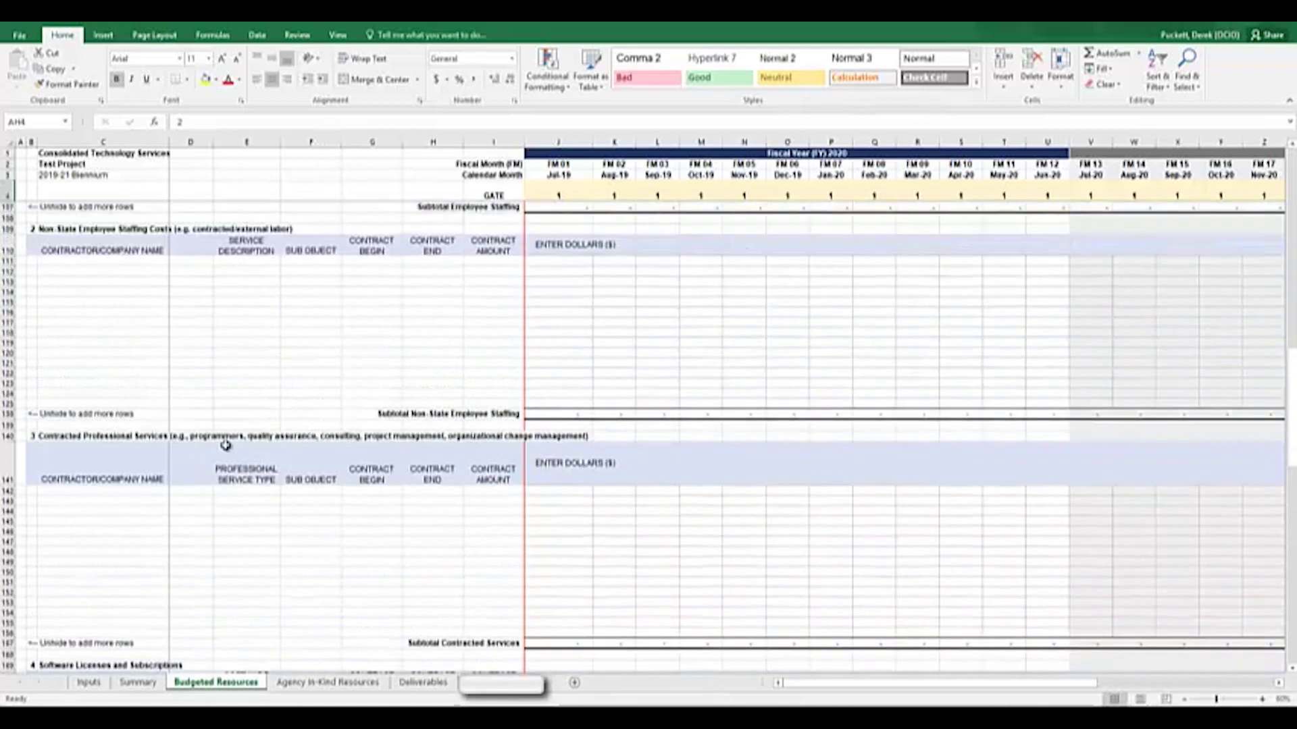
pyautogui.scroll(3, 223, 441)
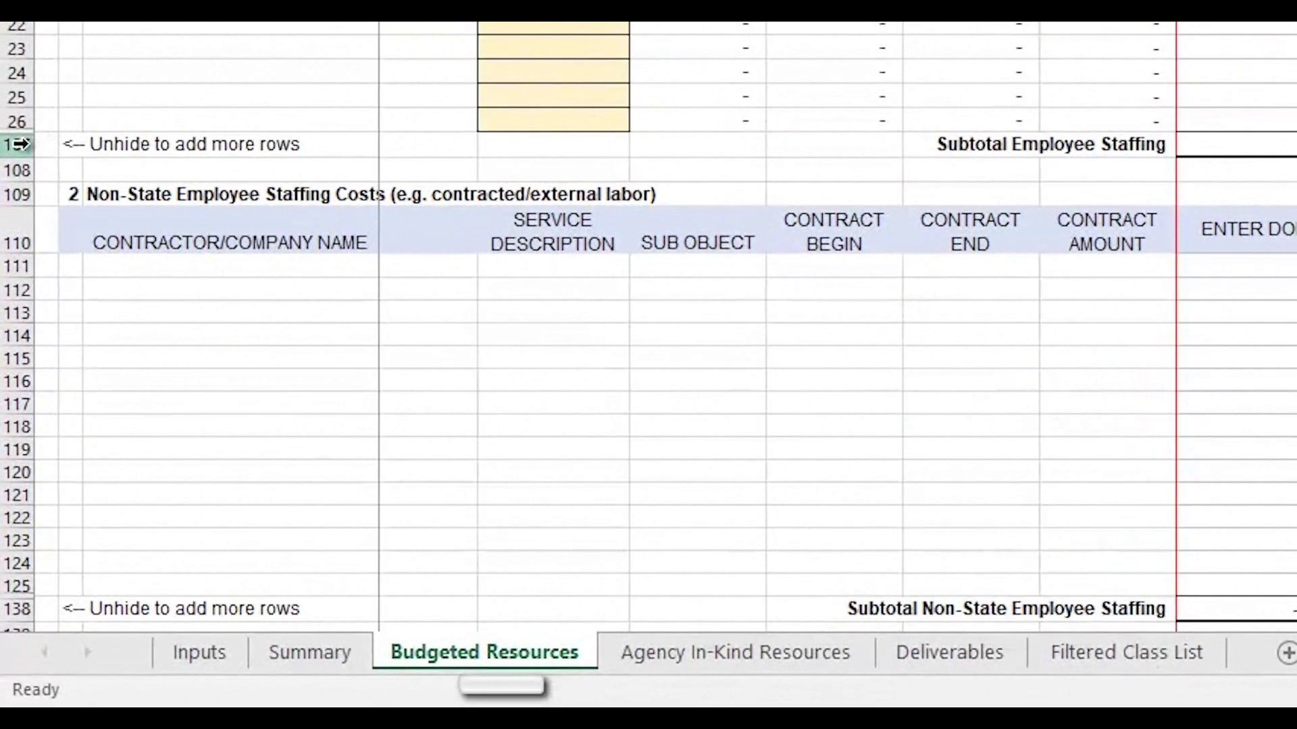
pyautogui.rightClick(22, 278)
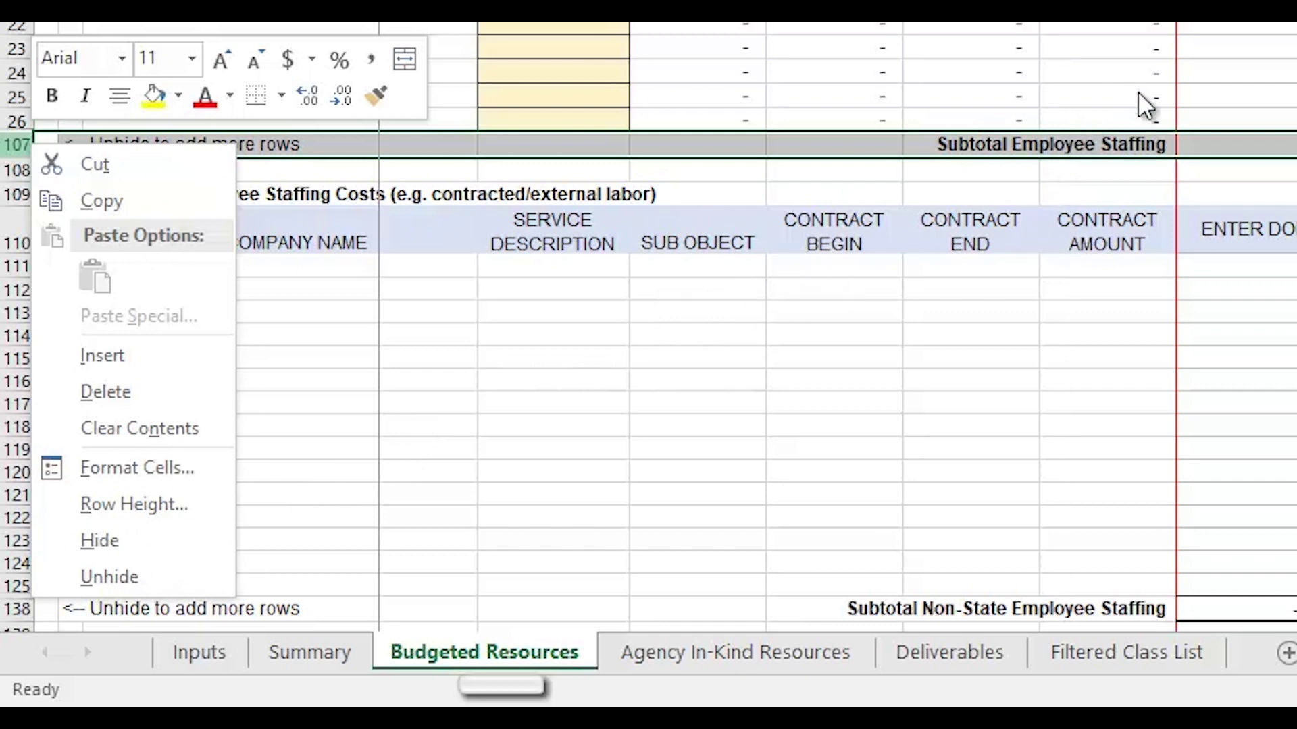
pyautogui.click(1149, 139)
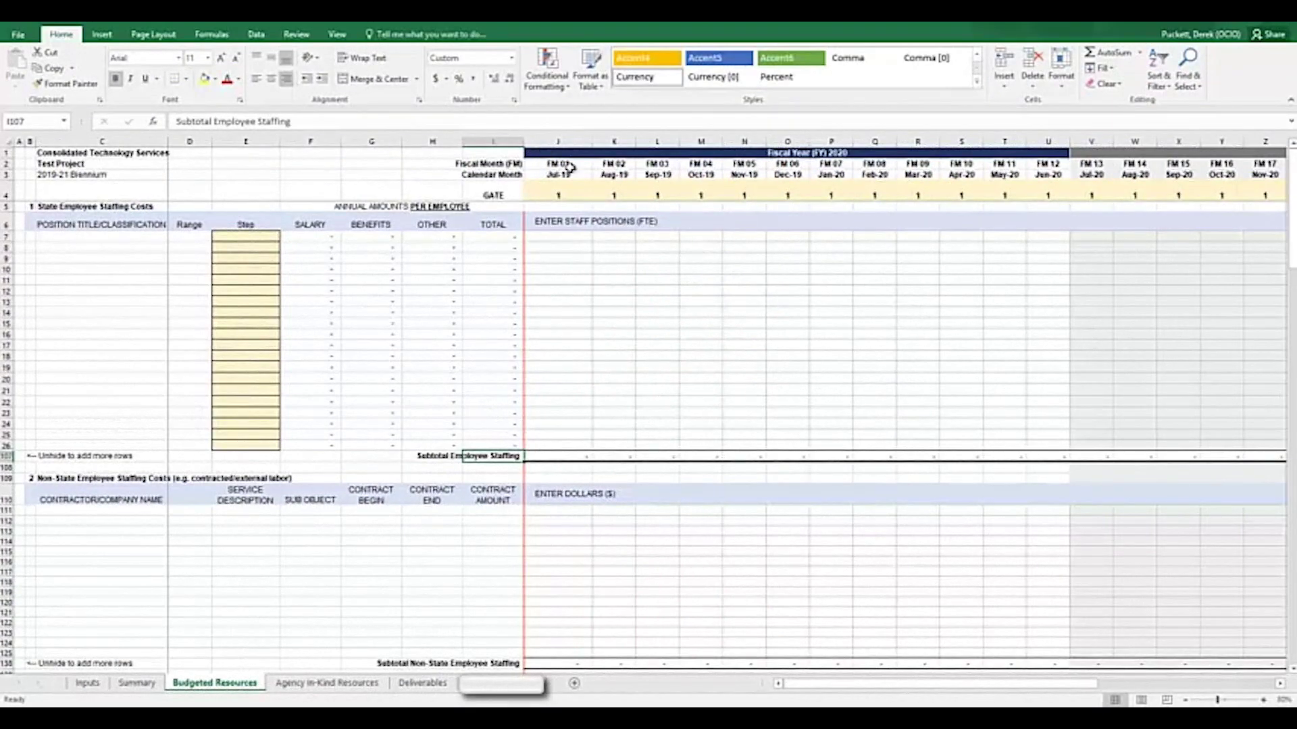
pyautogui.click(569, 141)
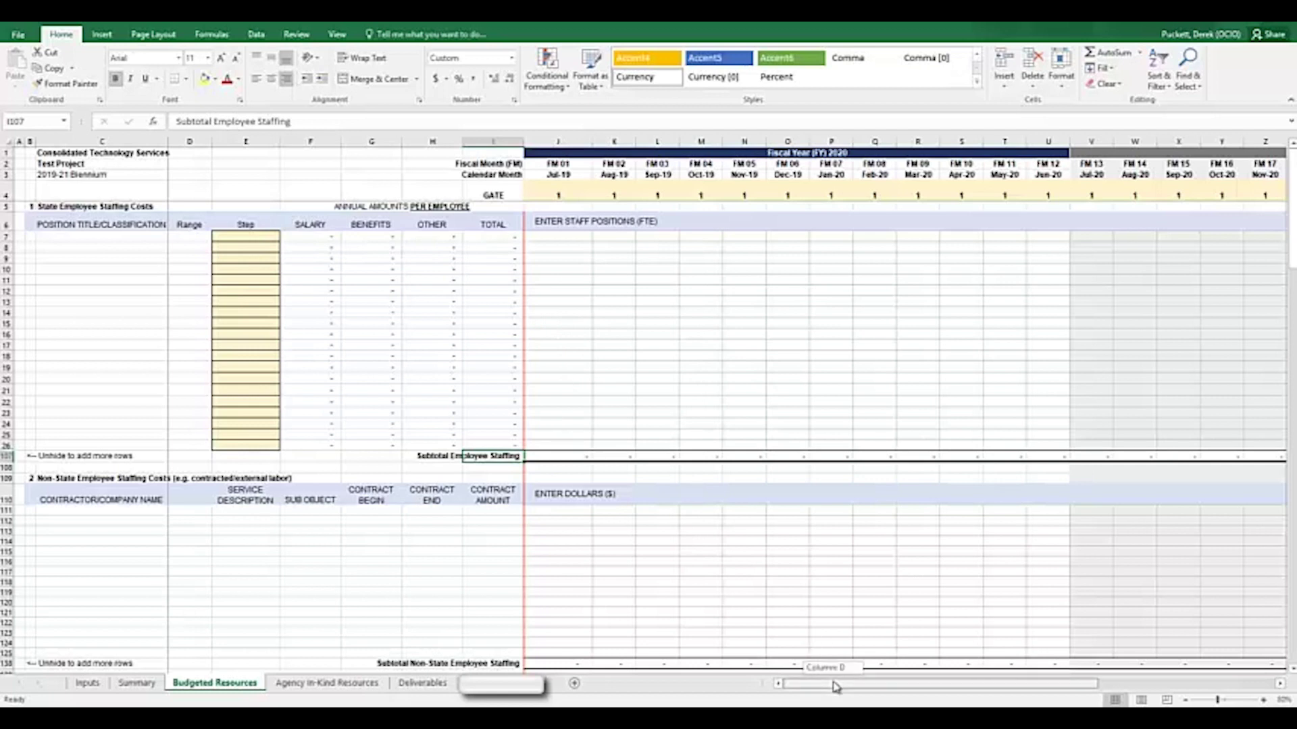
pyautogui.hscroll(4, 830, 669)
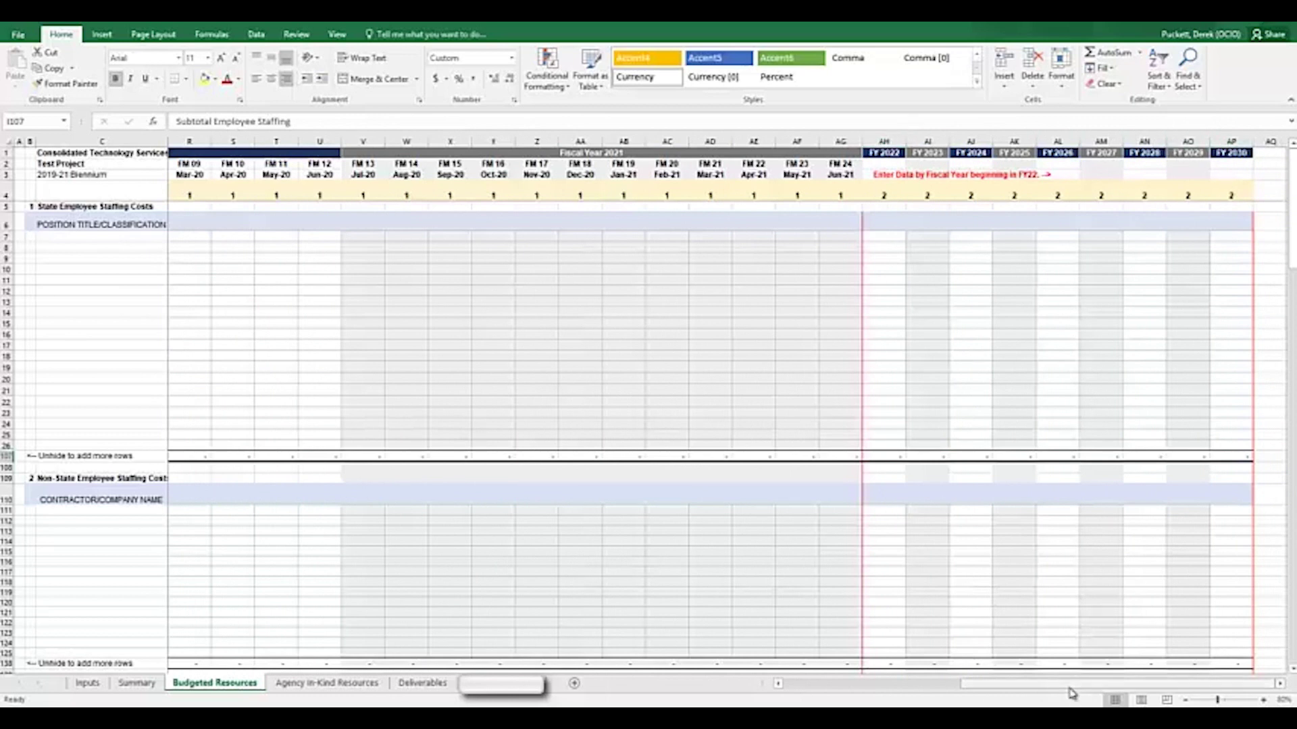
pyautogui.hscroll(-5, 1071, 692)
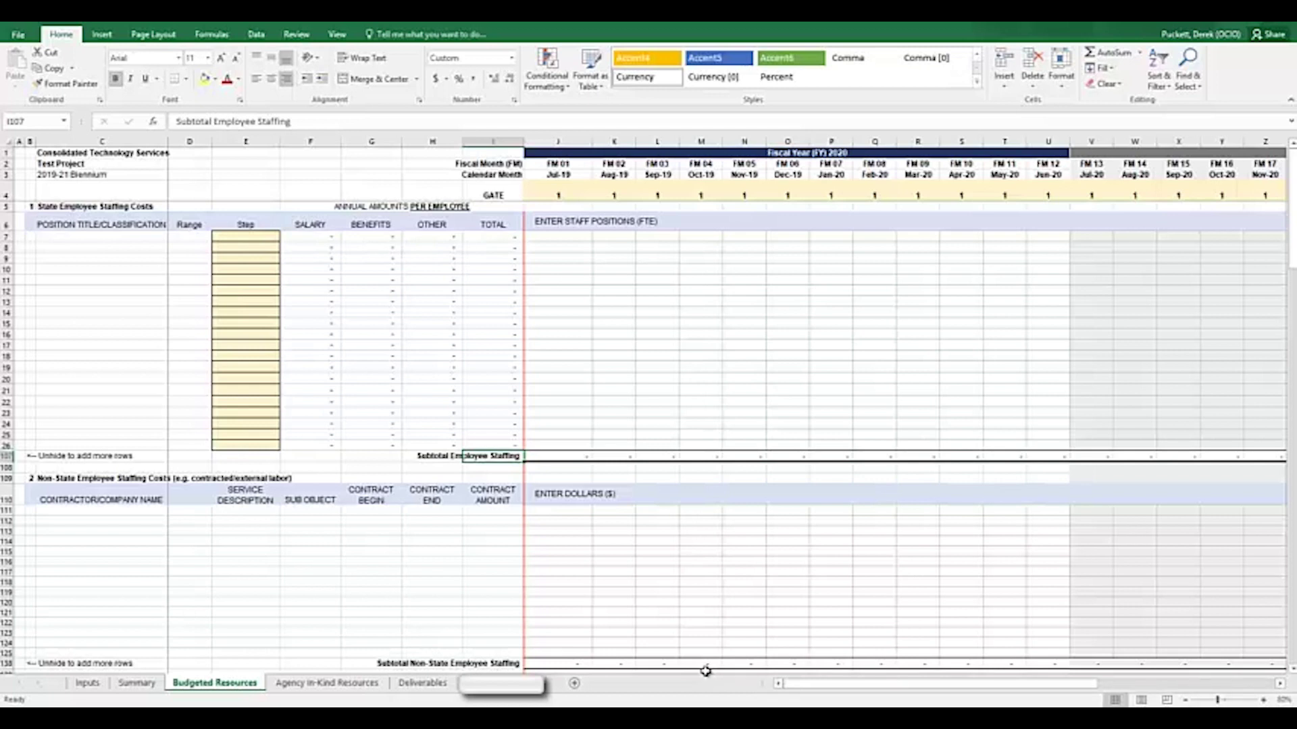
# Step: Enter gate 2 in P4 for FM 07 (Jan-20)
pyautogui.click(829, 193)
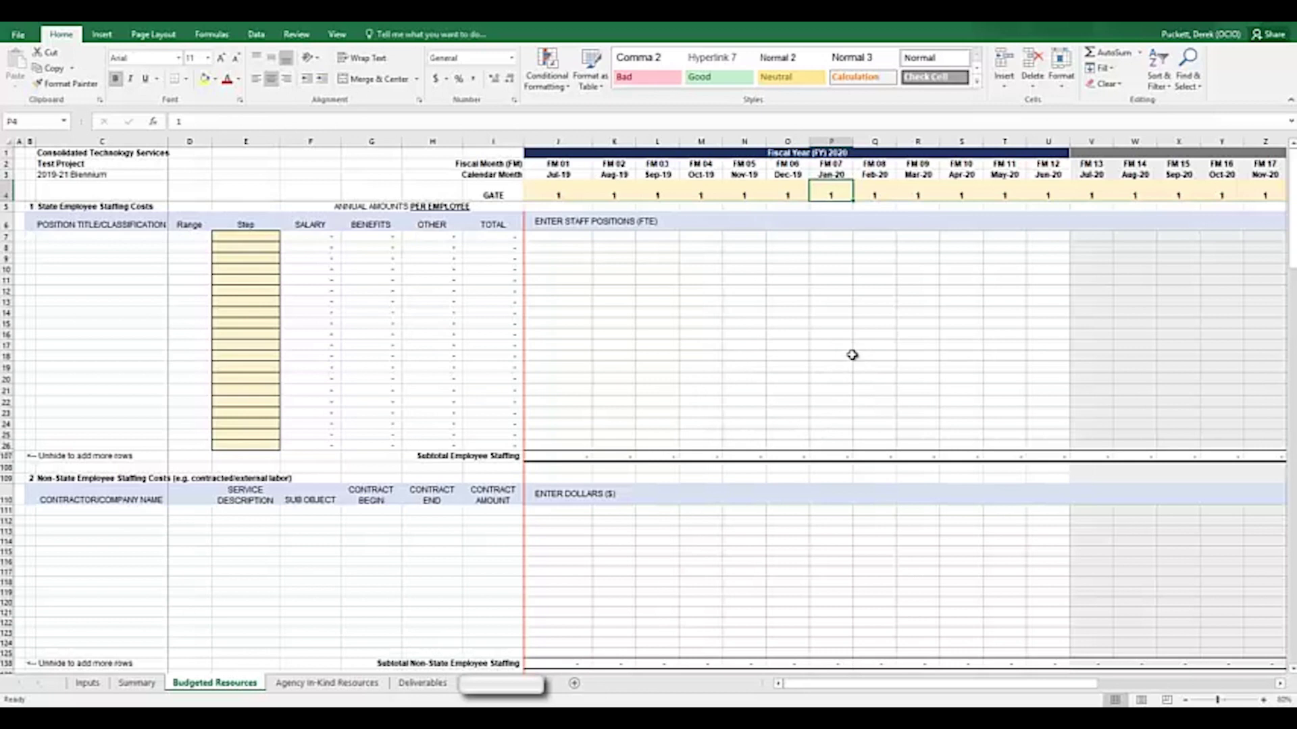
pyautogui.write('2')
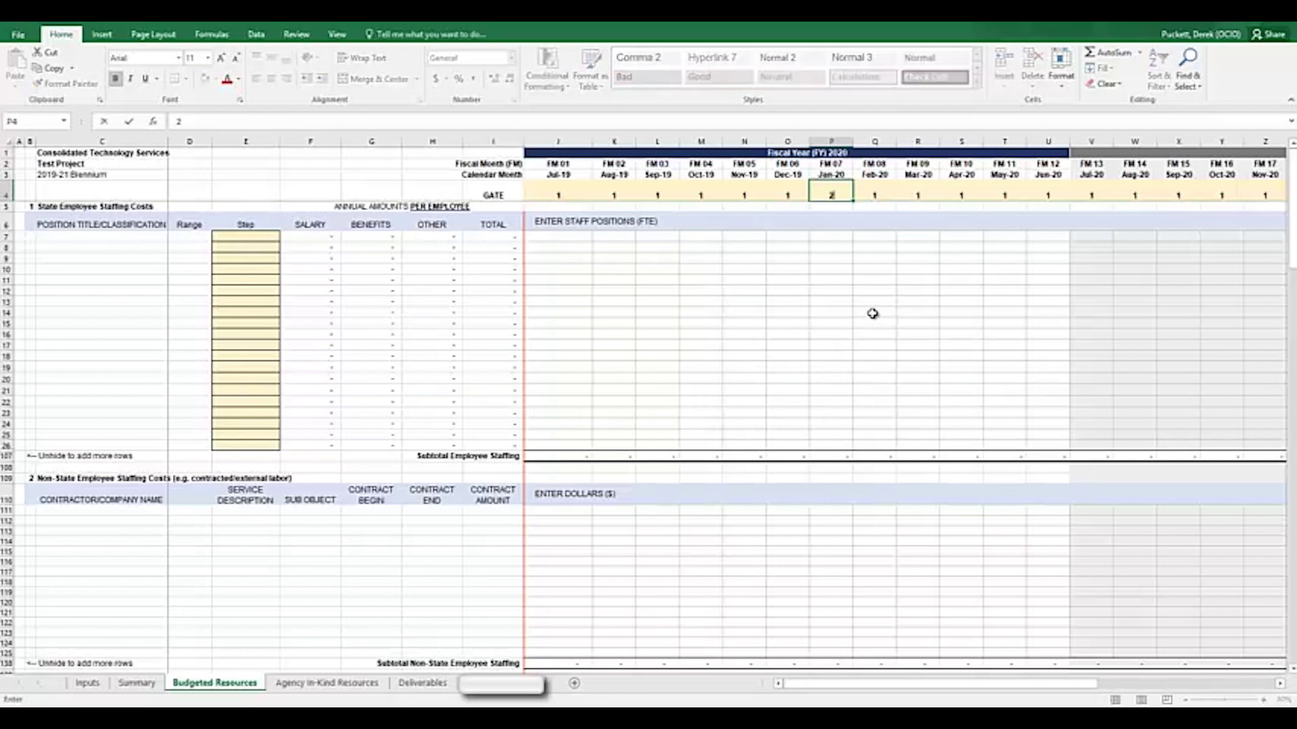
pyautogui.press('Tab')
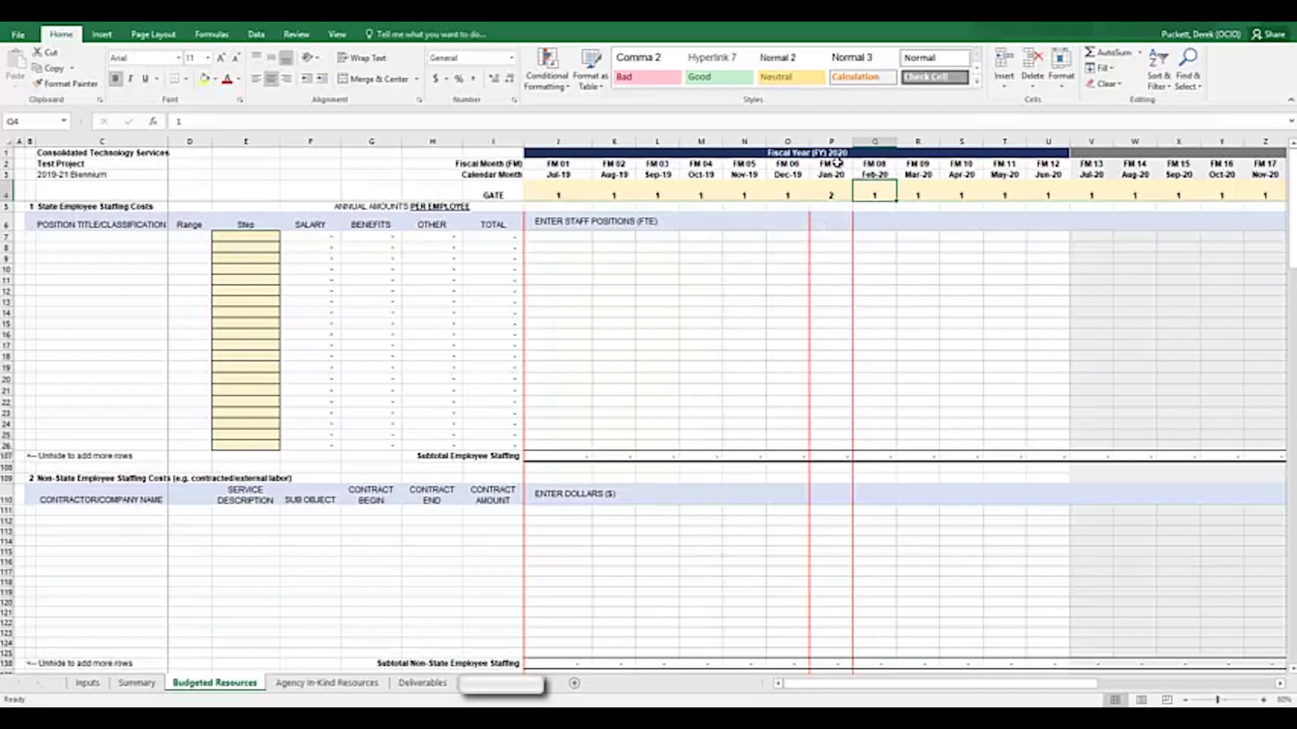
# Step: Fill gate 2 from P4 across the GATE row through FM 19
pyautogui.click(831, 193)
pyautogui.moveTo(853, 200); pyautogui.dragTo(1242, 195)
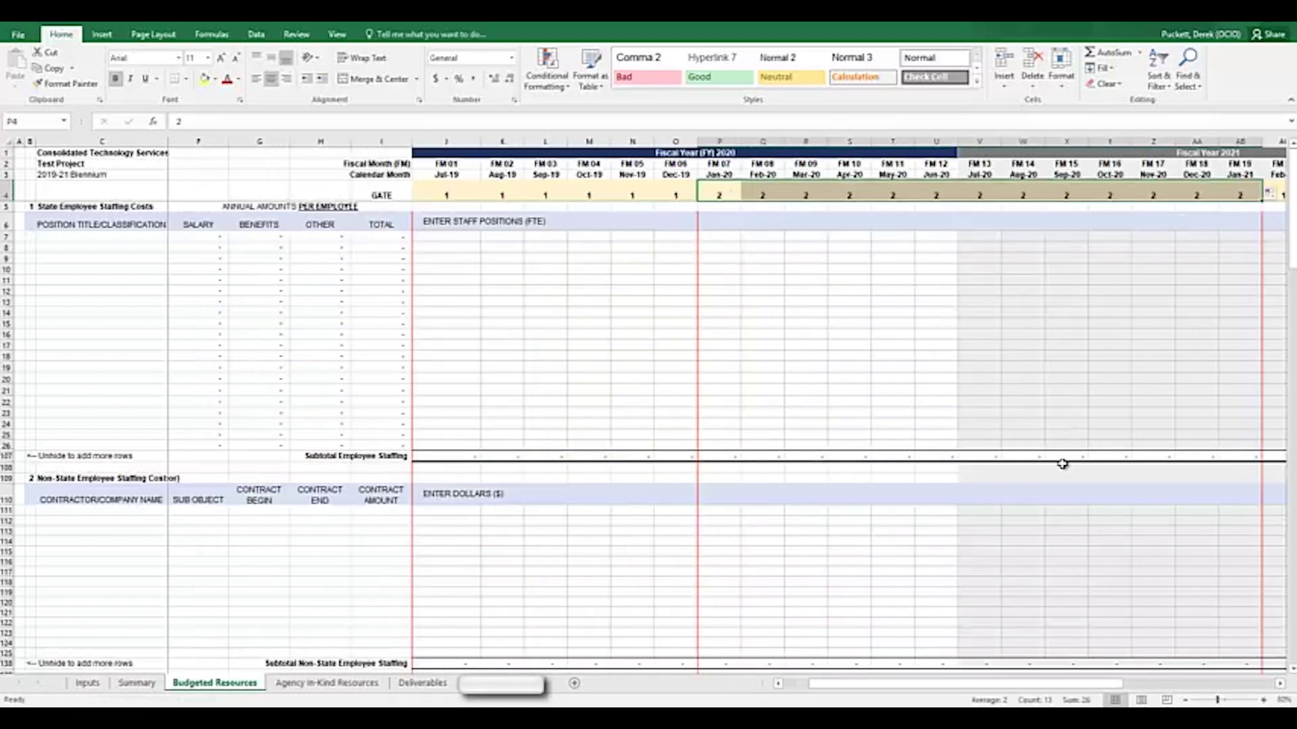
pyautogui.moveTo(1010, 684); pyautogui.dragTo(1079, 688)
# Step: Set gate 3 in AC4 for FM 20 and fill it through FM 24 (AG4)
pyautogui.click(972, 194)
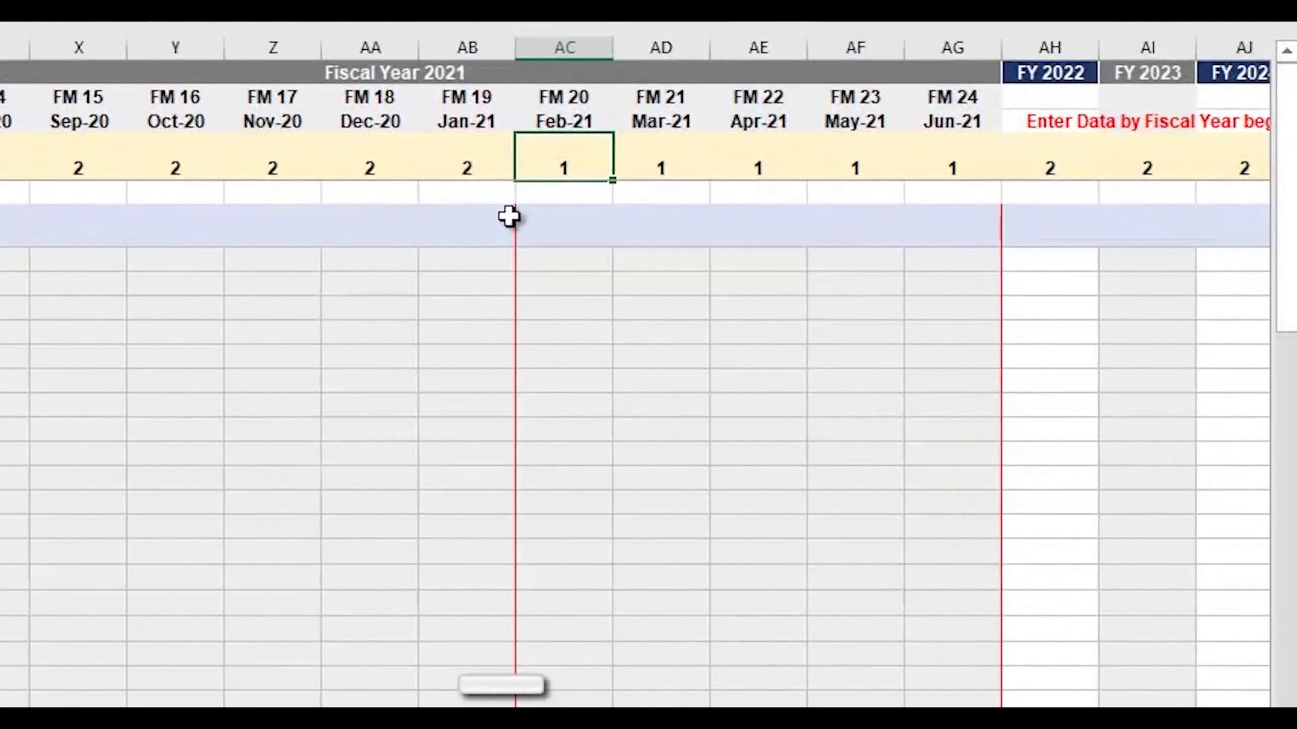
pyautogui.write('2')
pyautogui.press('Tab')
pyautogui.click(572, 171)
pyautogui.write('3')
pyautogui.moveTo(628, 188); pyautogui.dragTo(961, 170)
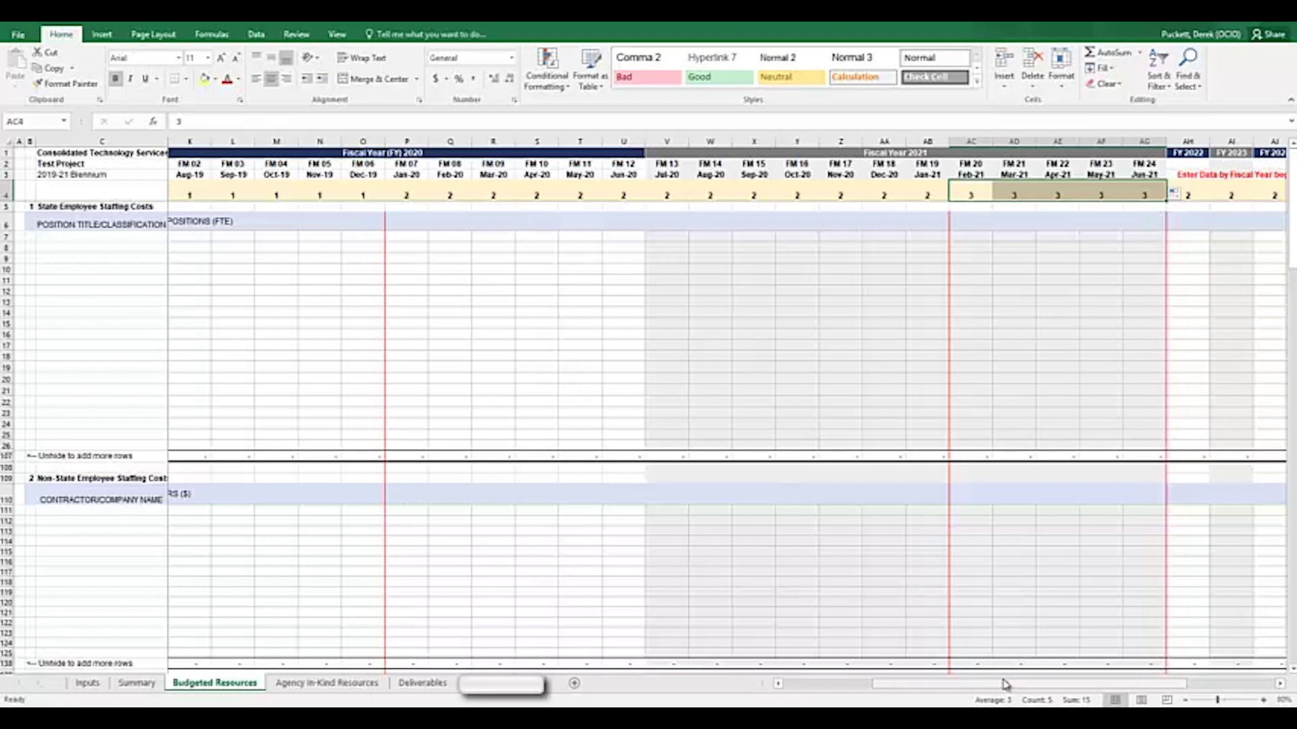
pyautogui.hscroll(-5, 825, 625)
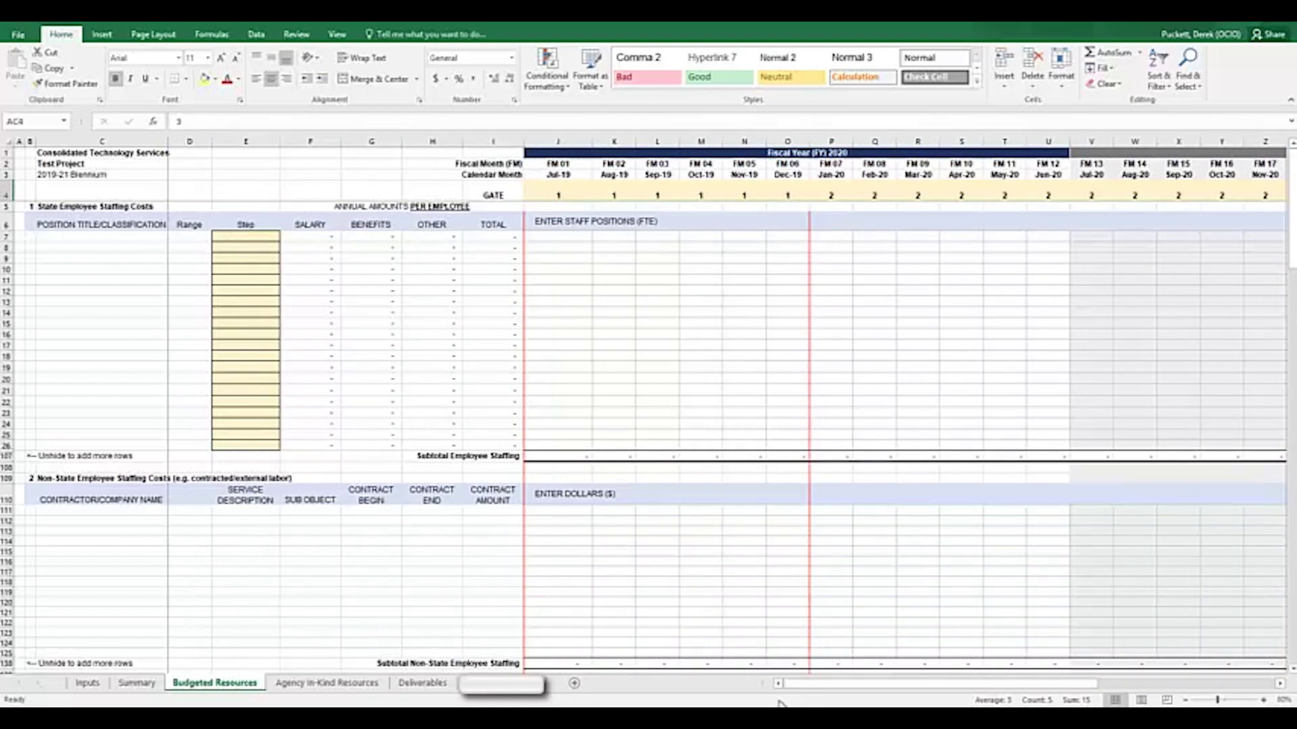
pyautogui.click(105, 237)
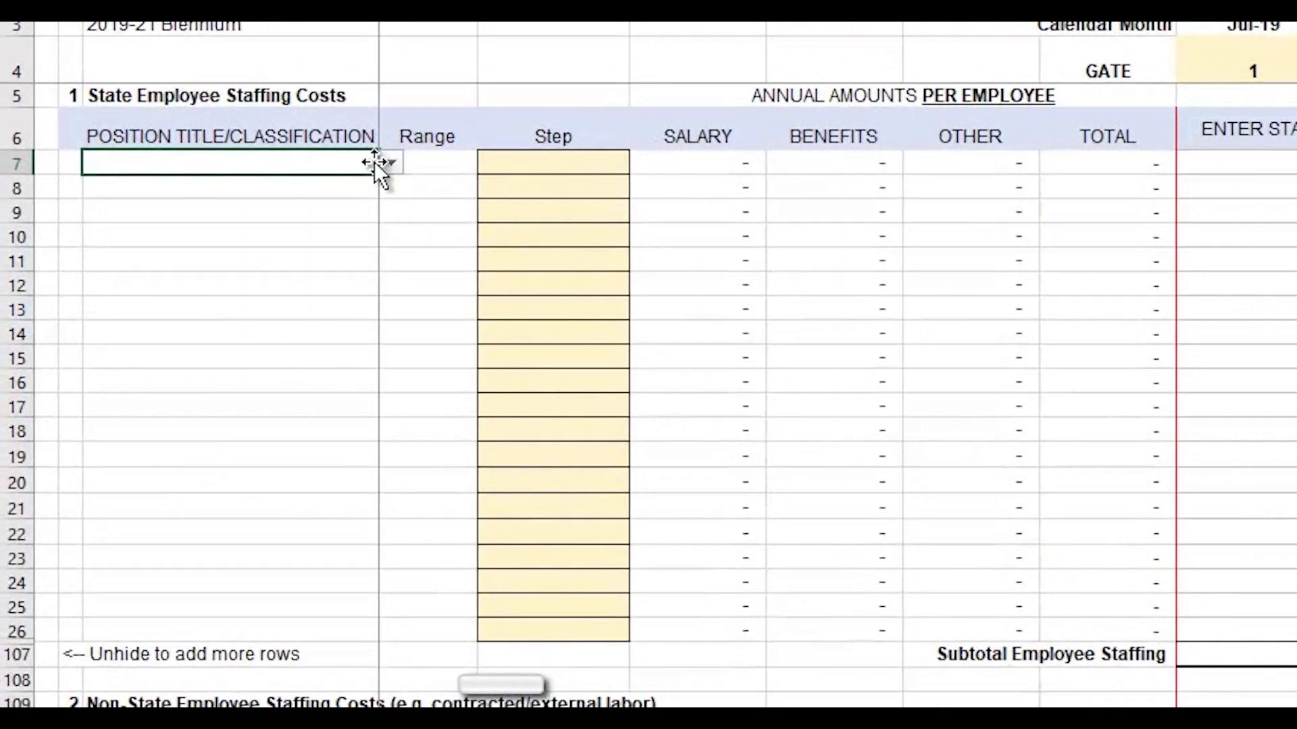
# Step: Set row 7 to MANAGEMENT ANALYST 4 at step F, totalling 117,251 per employee
pyautogui.click(390, 164)
pyautogui.moveTo(395, 208); pyautogui.dragTo(383, 251)
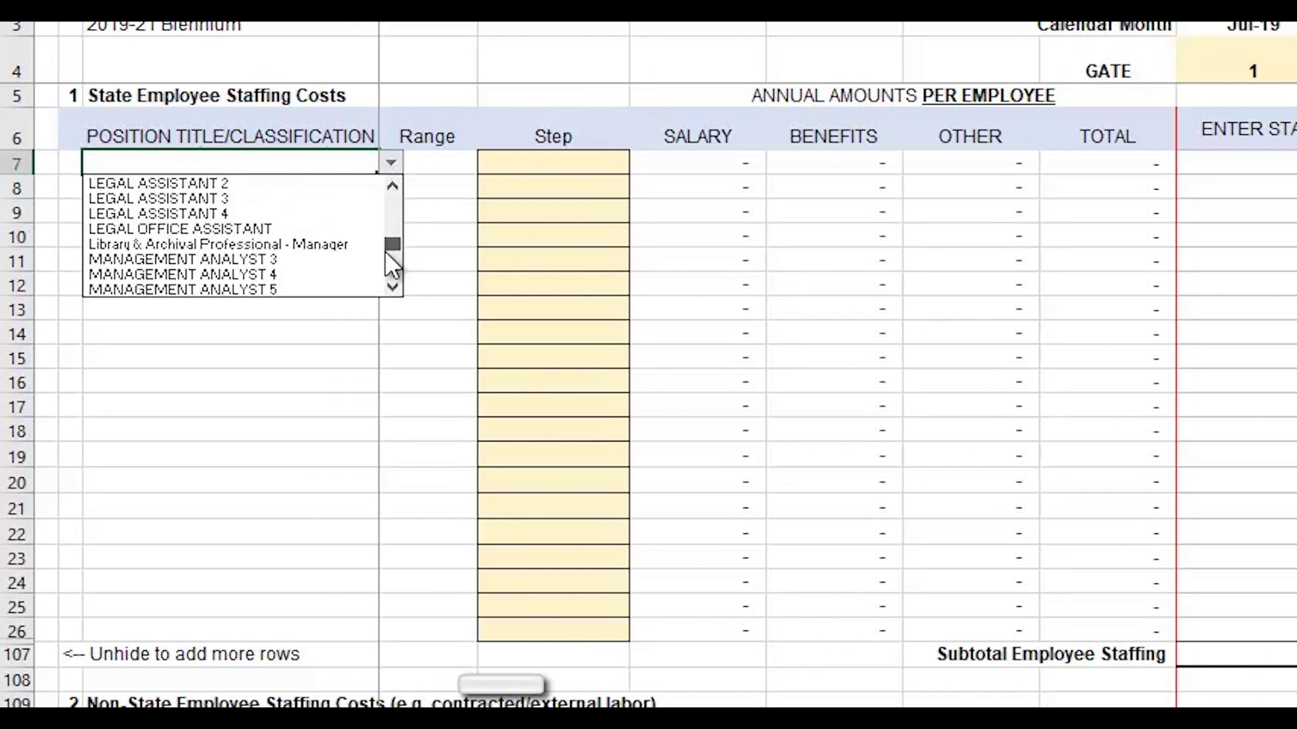
pyautogui.click(292, 274)
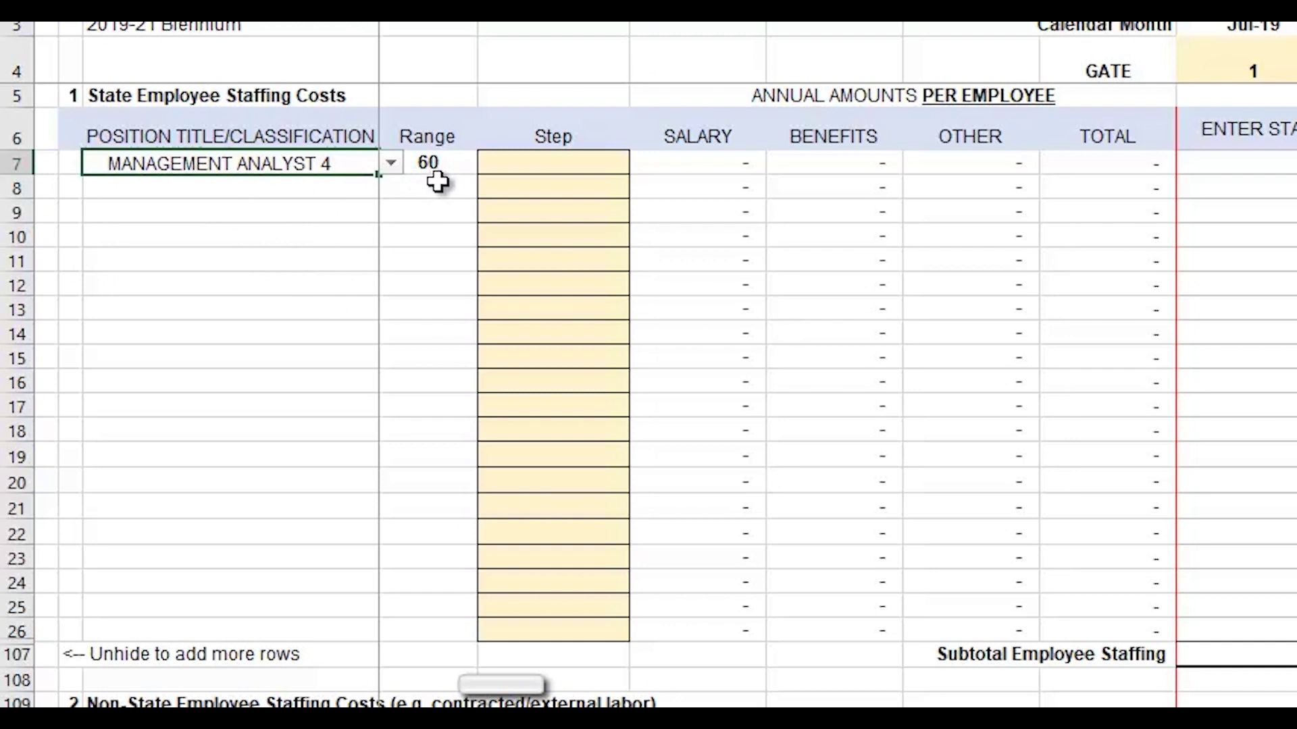
pyautogui.click(587, 167)
pyautogui.click(639, 167)
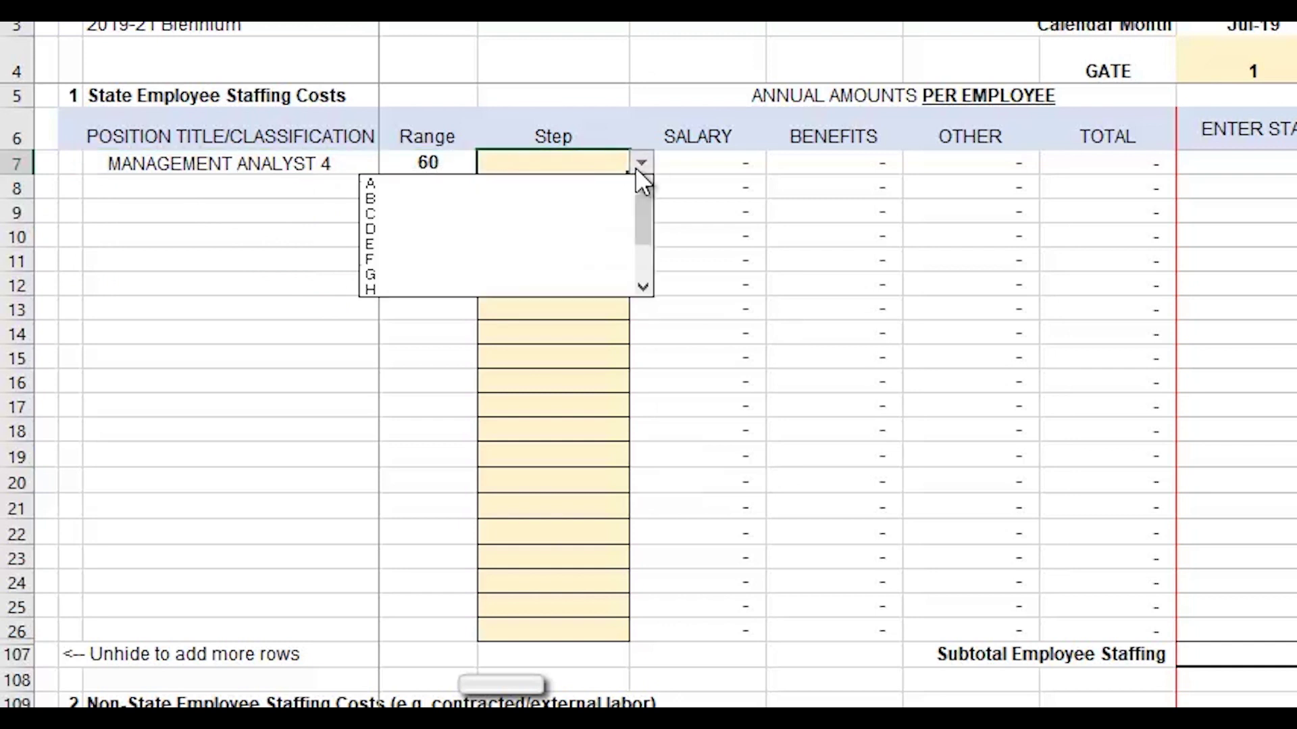
pyautogui.click(507, 264)
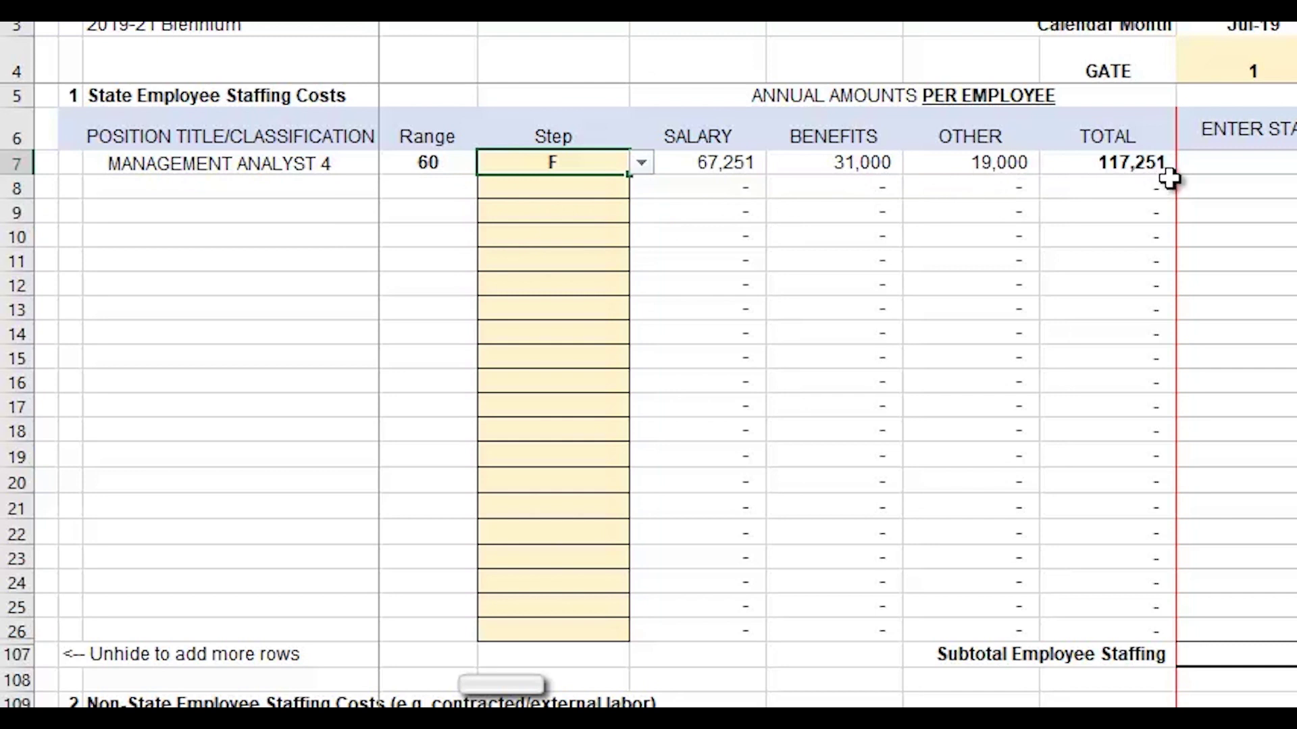
pyautogui.click(1234, 171)
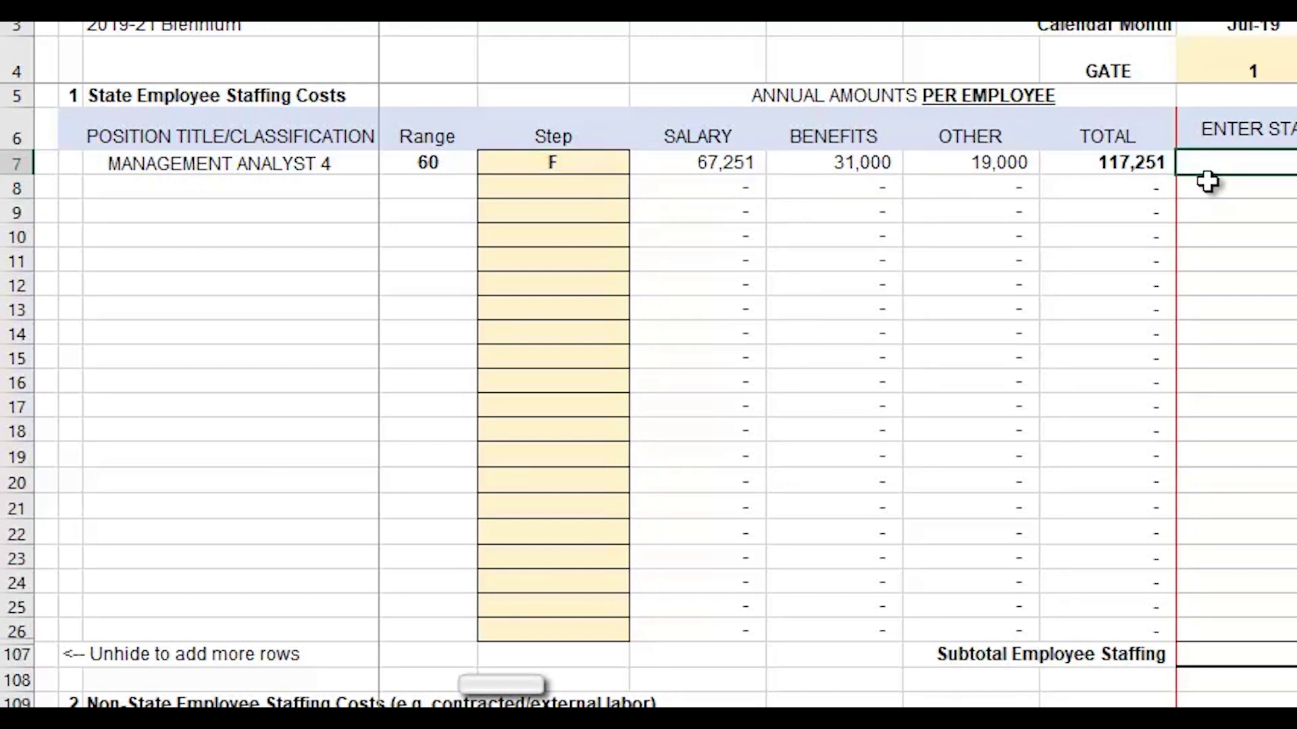
# Step: Enter 1.0 FTE in J7 and fill it across FM 01 through FM 24
pyautogui.write('1')
pyautogui.press('Tab')
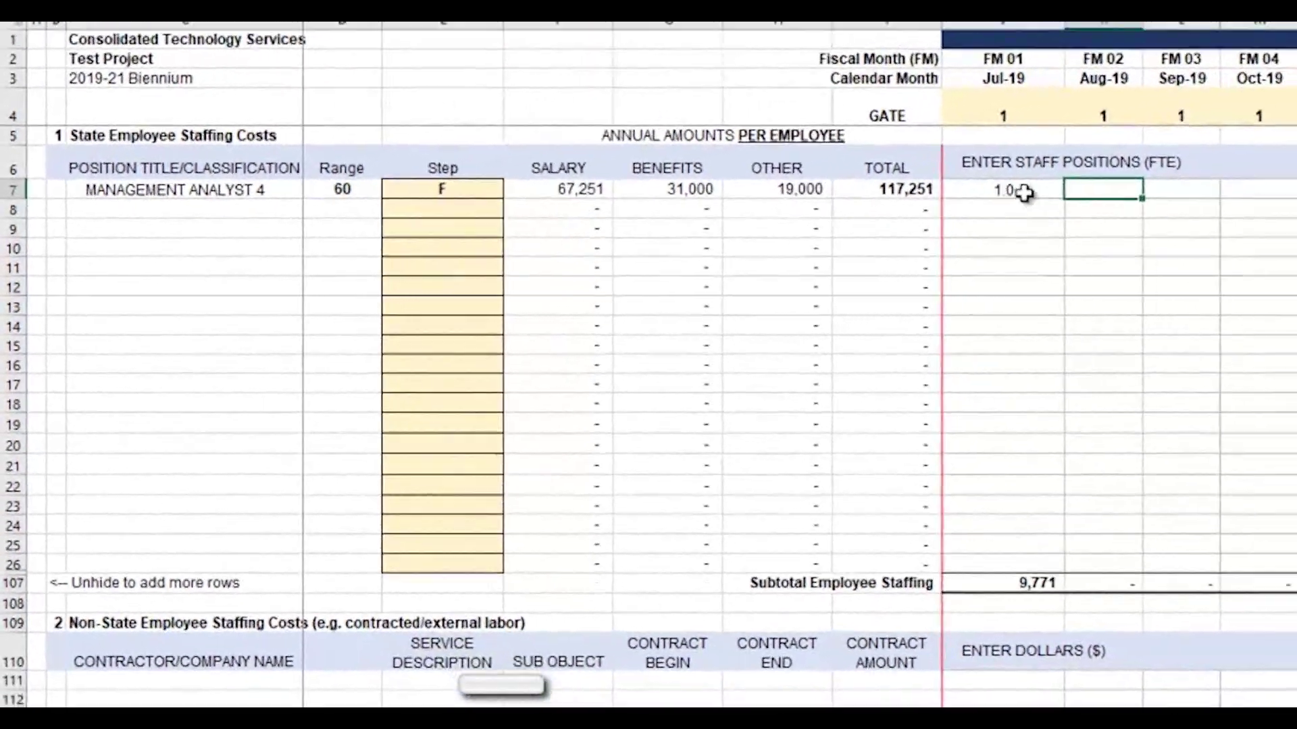
pyautogui.click(1216, 166)
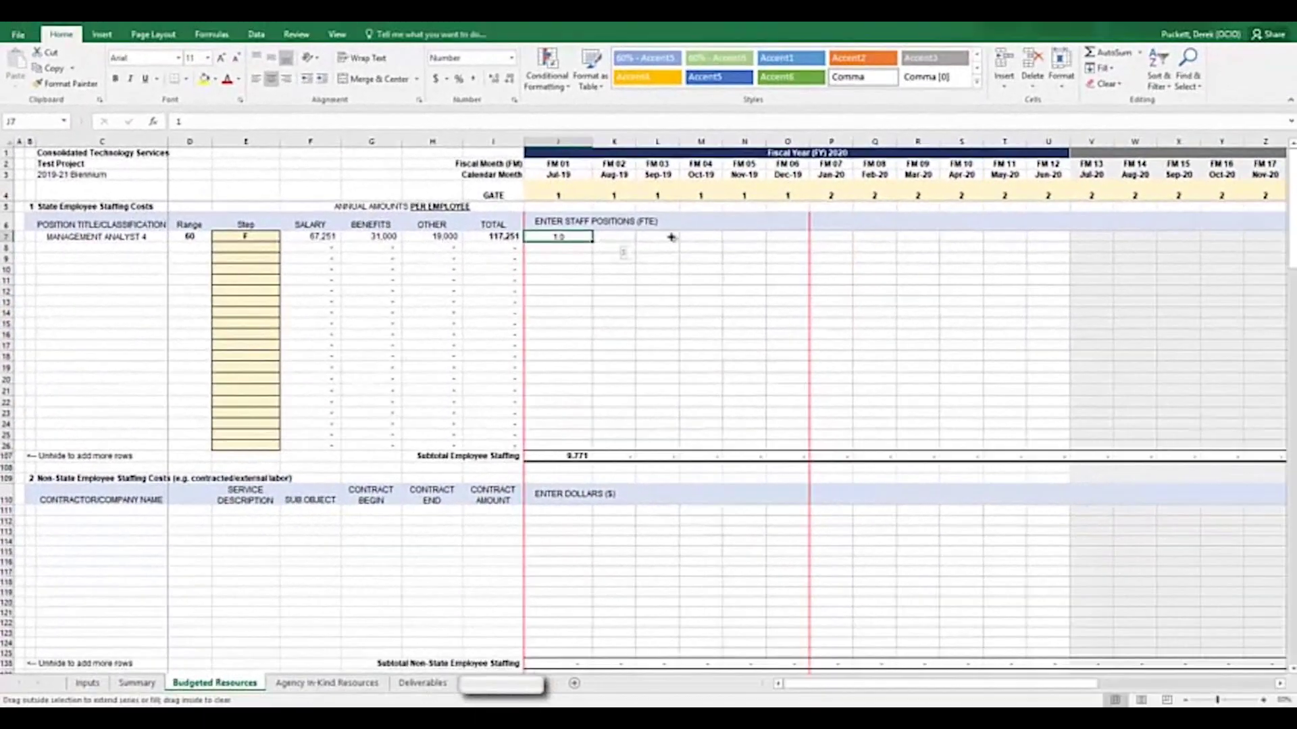
pyautogui.moveTo(932, 210); pyautogui.dragTo(1296, 207)
pyautogui.moveTo(911, 240); pyautogui.dragTo(1219, 246)
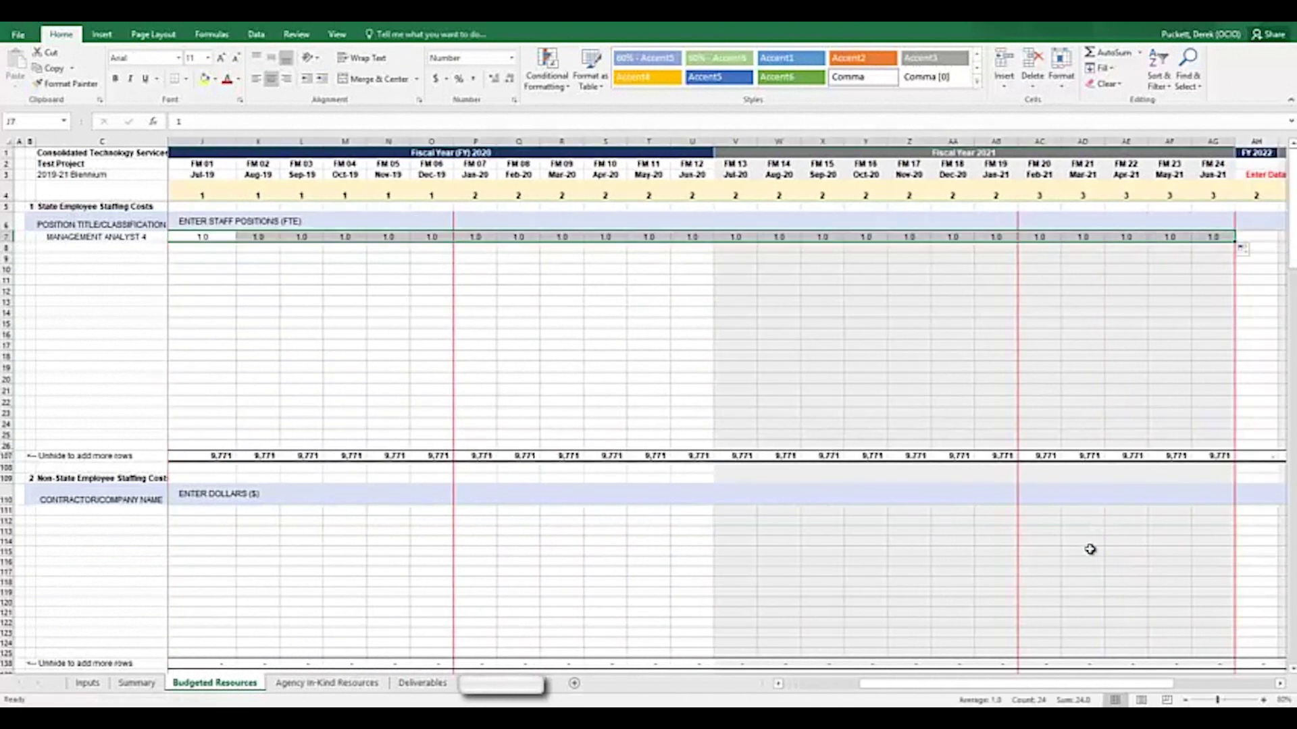
pyautogui.moveTo(1013, 692); pyautogui.dragTo(885, 694)
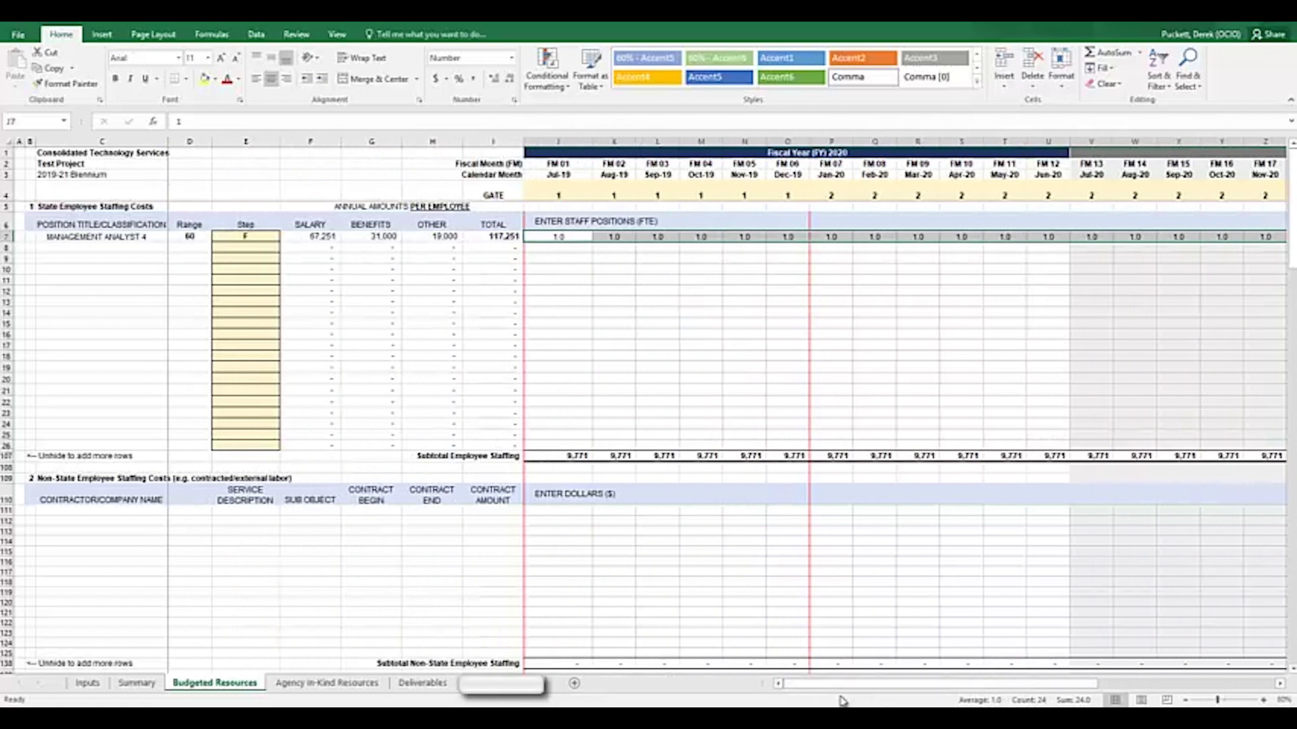
pyautogui.click(161, 247)
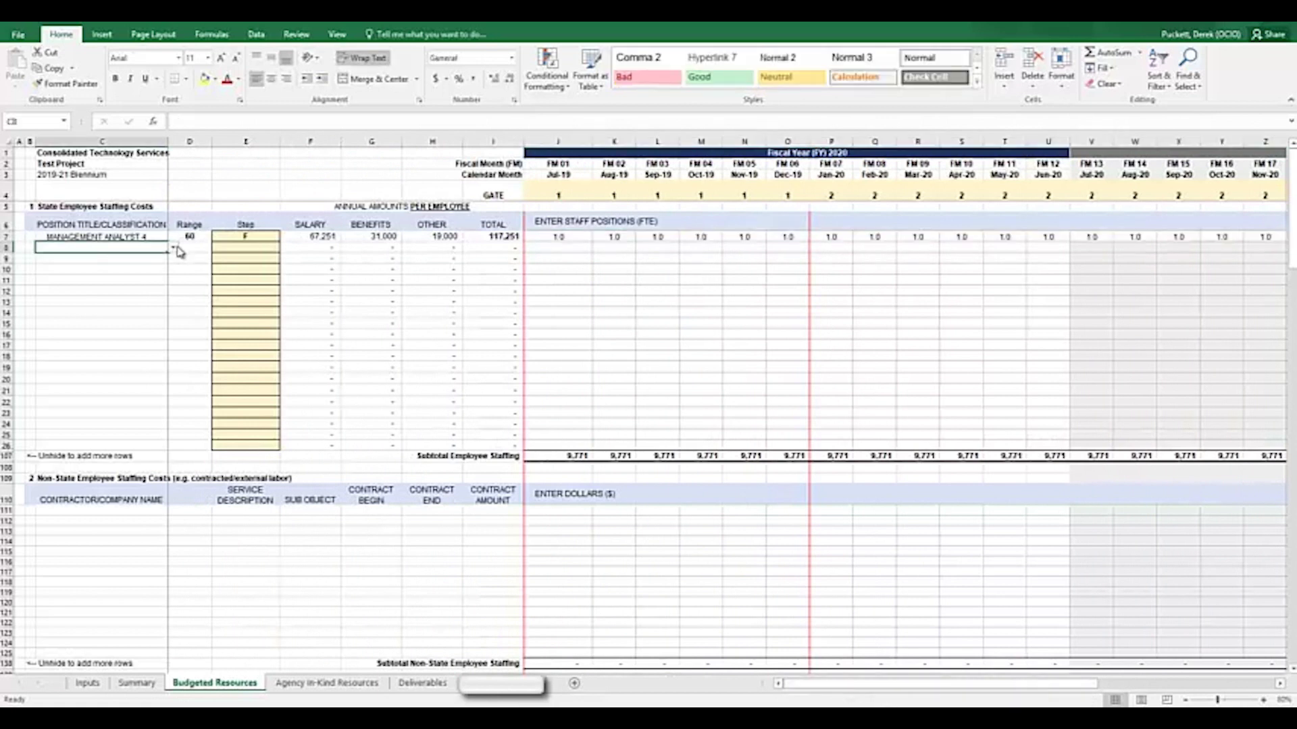
# Step: Set row 8 to COMMUNICATIONS CONSULTANT 4 at step D, totalling 105,944 per employee
pyautogui.click(175, 248)
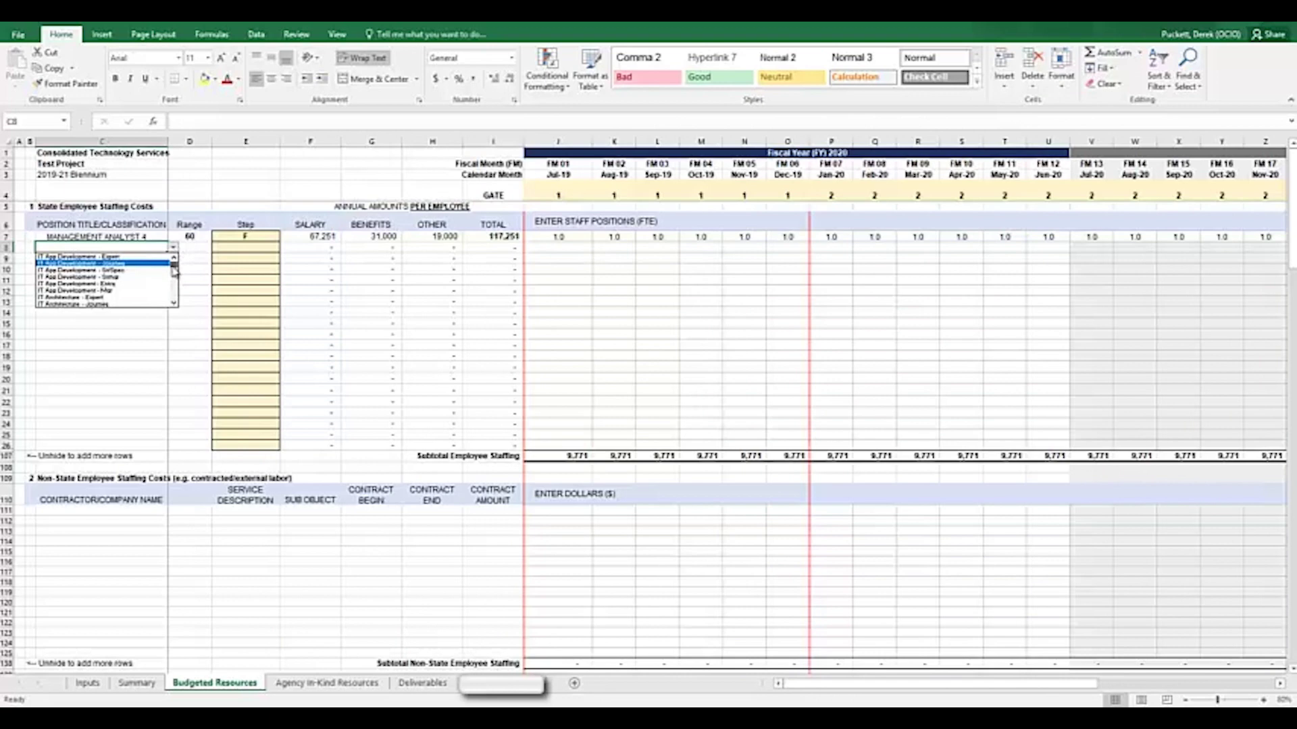
pyautogui.scroll(10, 173, 274)
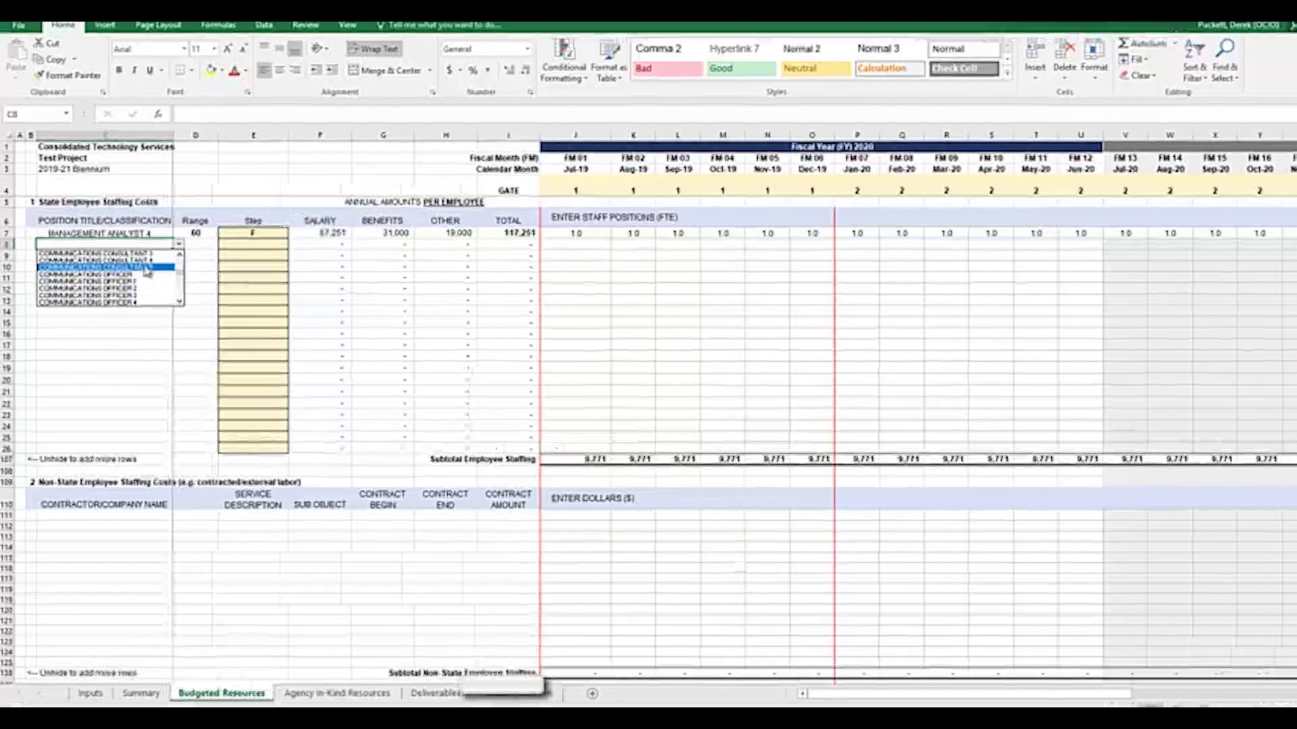
pyautogui.click(101, 263)
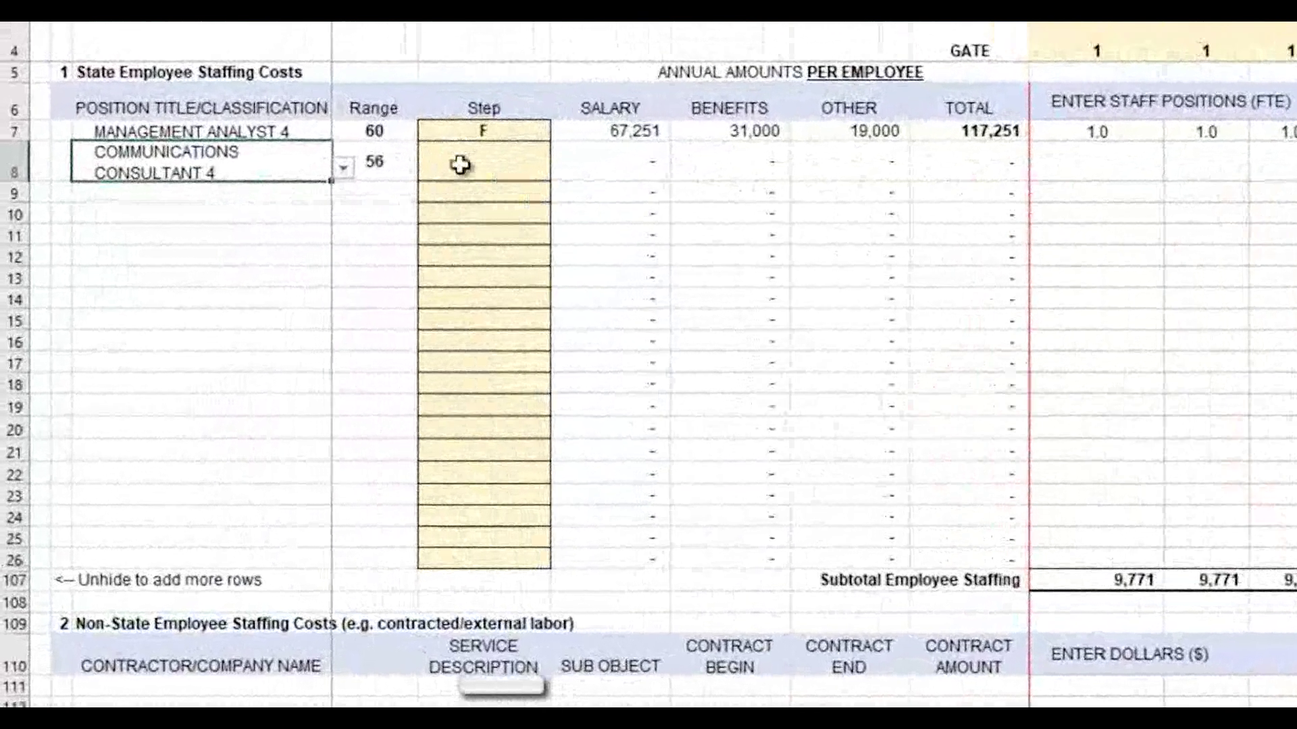
pyautogui.click(460, 164)
pyautogui.click(562, 168)
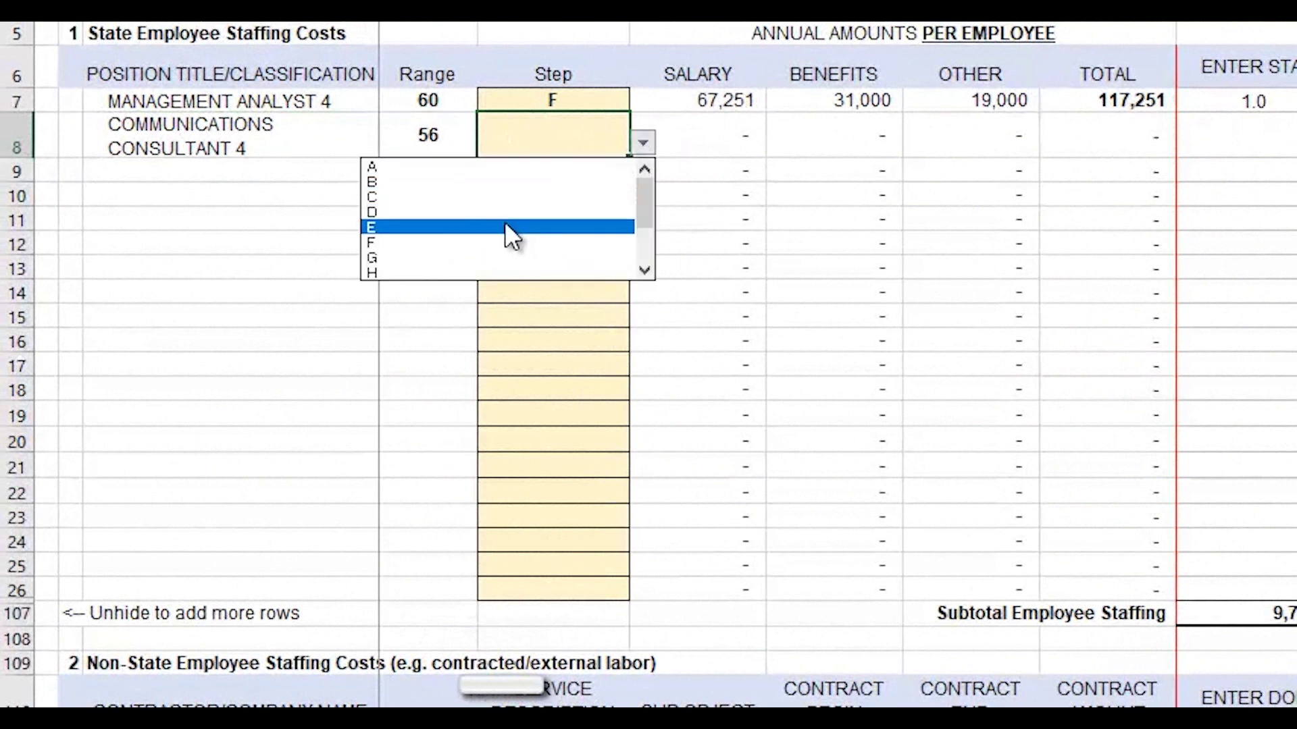
pyautogui.click(504, 213)
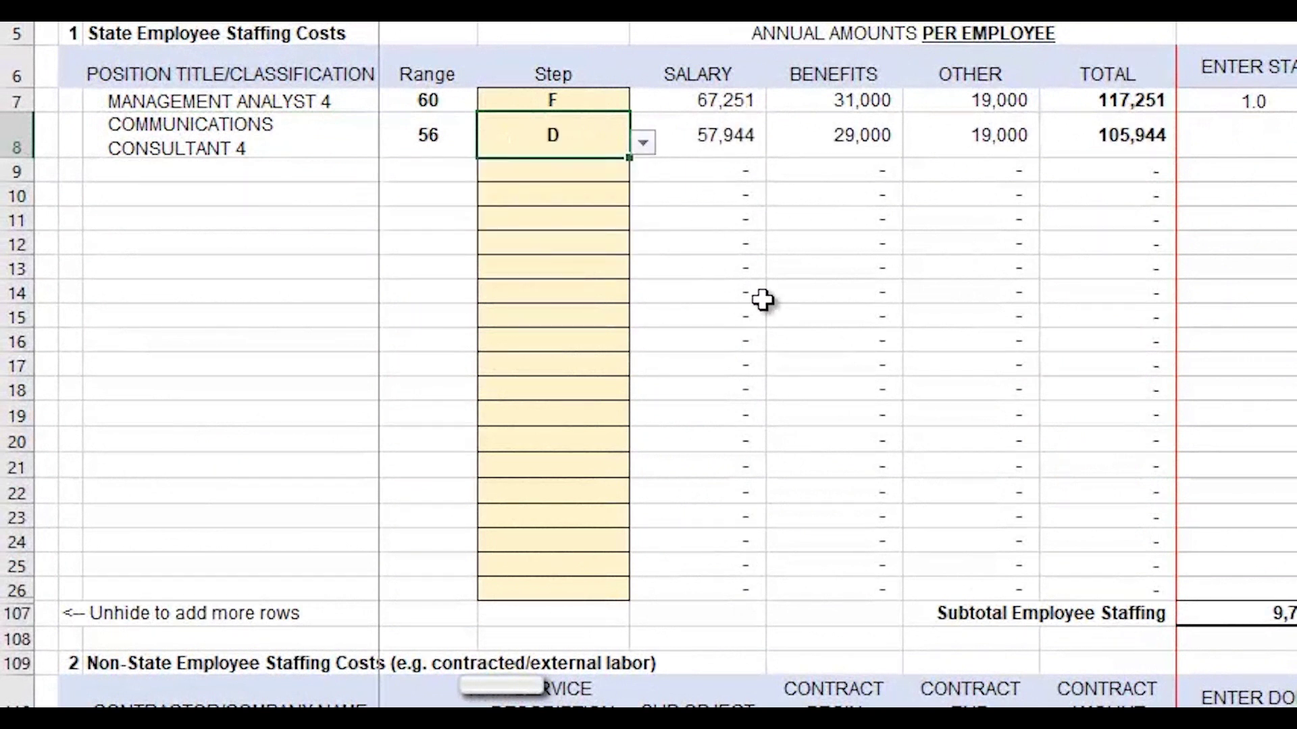
pyautogui.click(1274, 139)
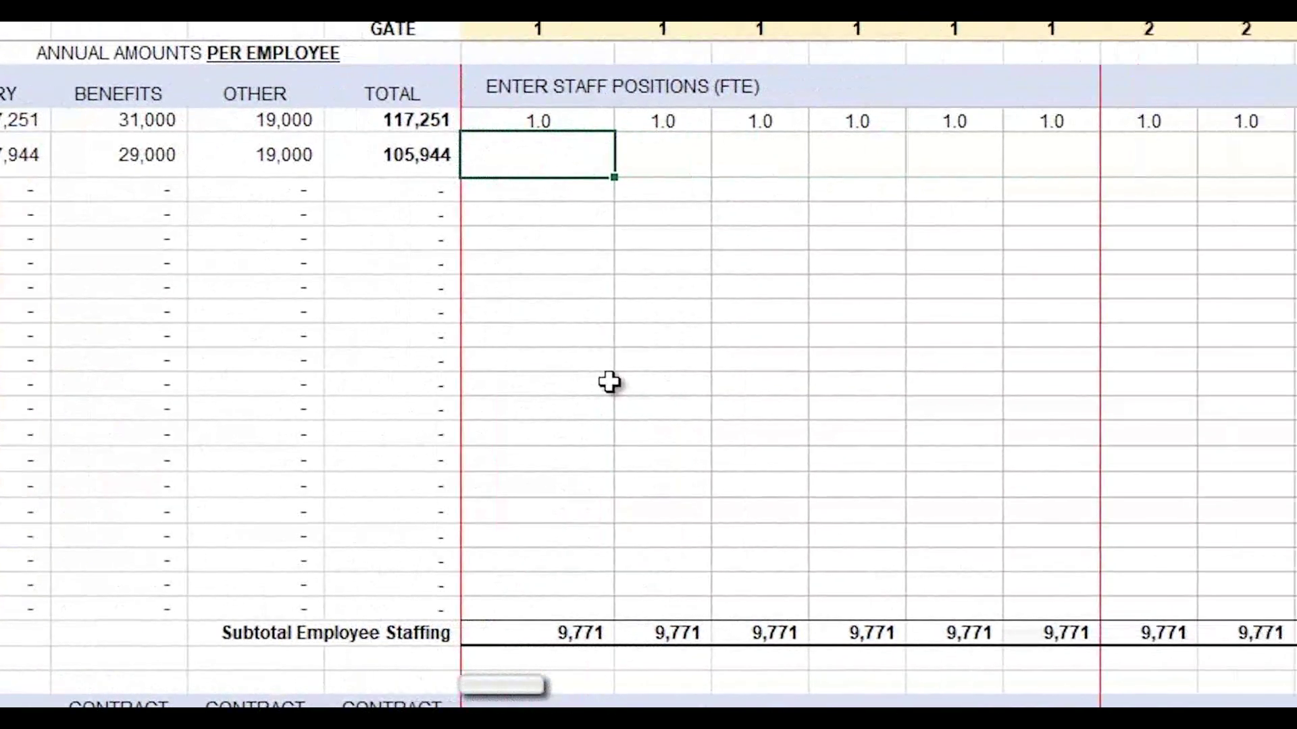
# Step: Enter 0.5 FTE in J8 and fill it through Dec-19 (O8)
pyautogui.write('0.5')
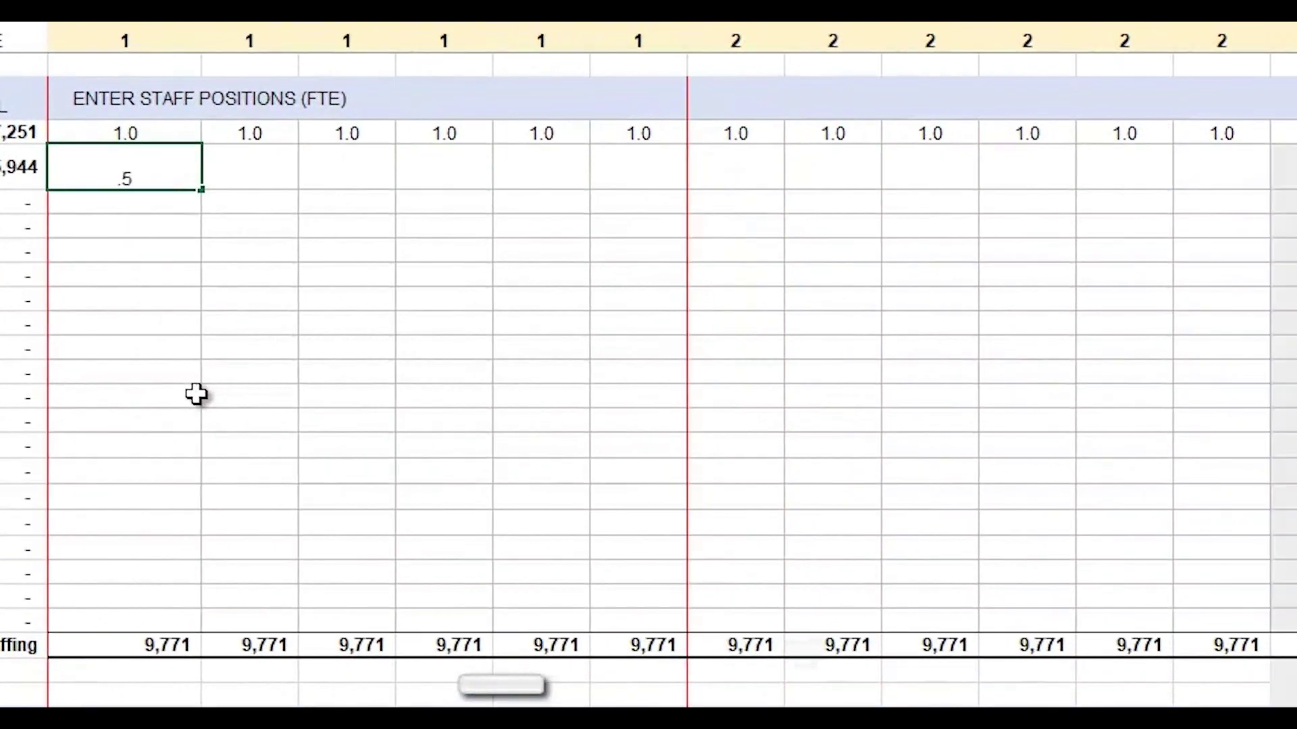
pyautogui.press('Tab')
pyautogui.click(181, 169)
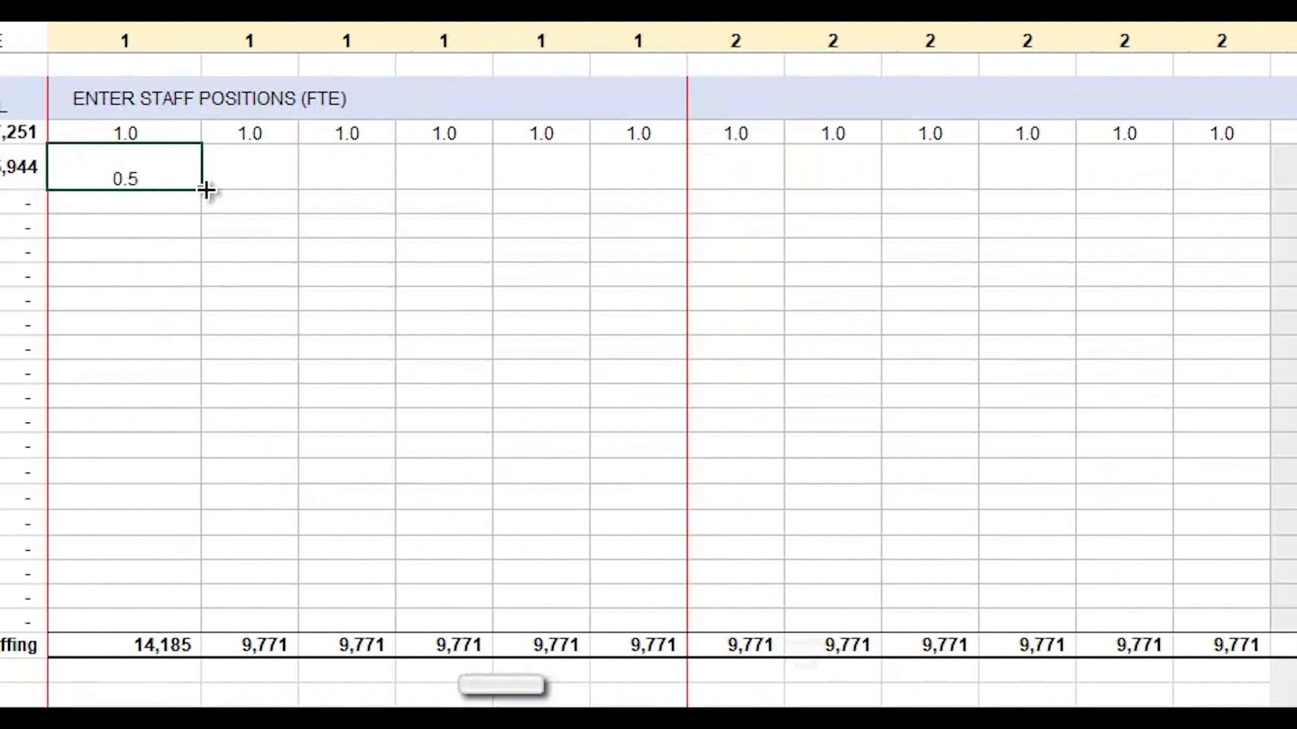
pyautogui.moveTo(202, 190); pyautogui.dragTo(641, 169)
# Step: Enter 1.0 FTE for Jan-20 in P8 and fill it through Jan-21 (AB8)
pyautogui.click(744, 176)
pyautogui.write('1')
pyautogui.hotkey('ctrl', 'Return')
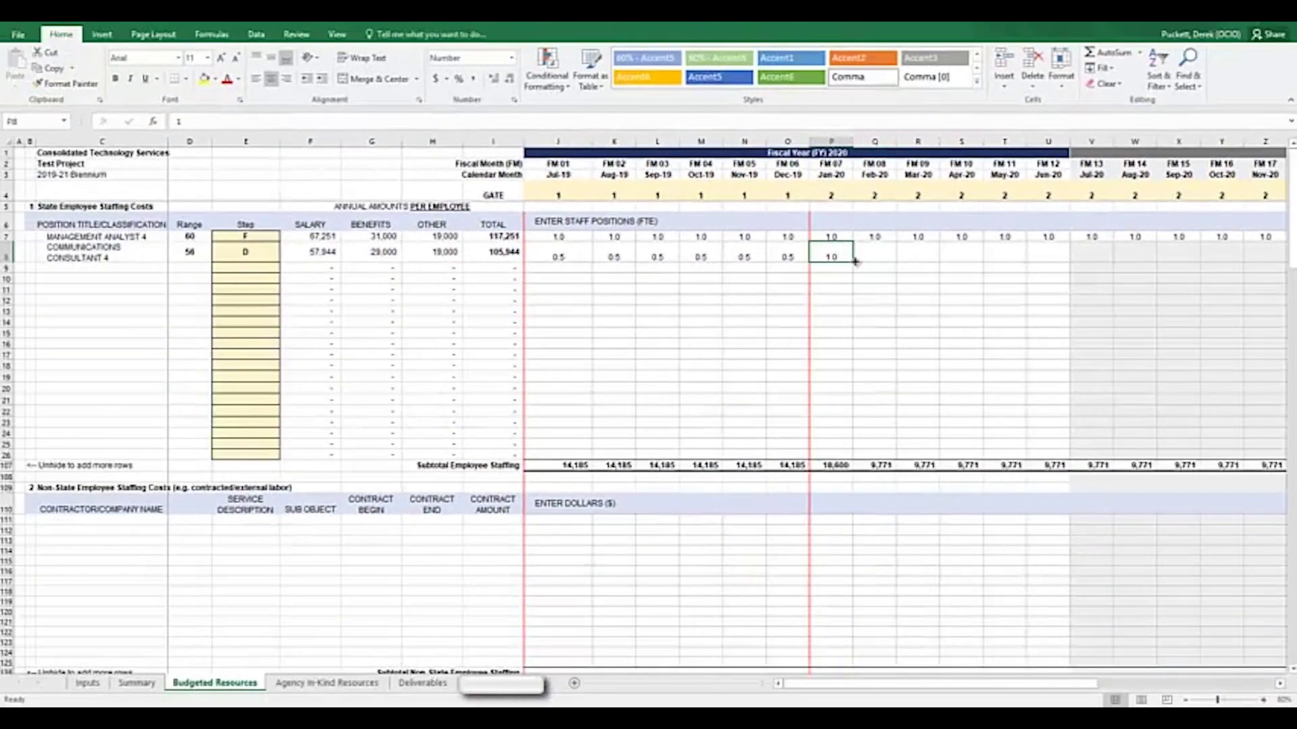
pyautogui.moveTo(855, 262); pyautogui.dragTo(1256, 265)
pyautogui.moveTo(1011, 684); pyautogui.dragTo(1072, 694)
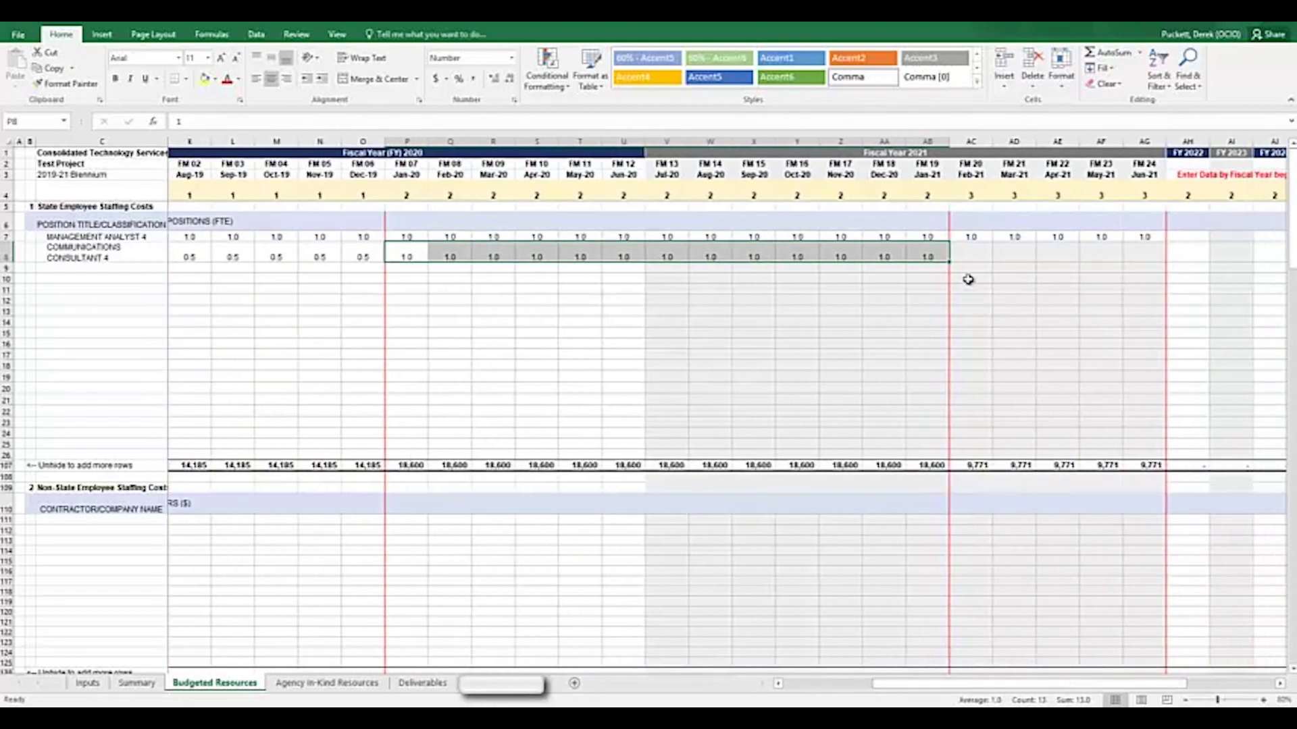
# Step: Enter 0.5 FTE for Feb-21 in AC8 and fill it through Jun-21 (AG8)
pyautogui.click(967, 259)
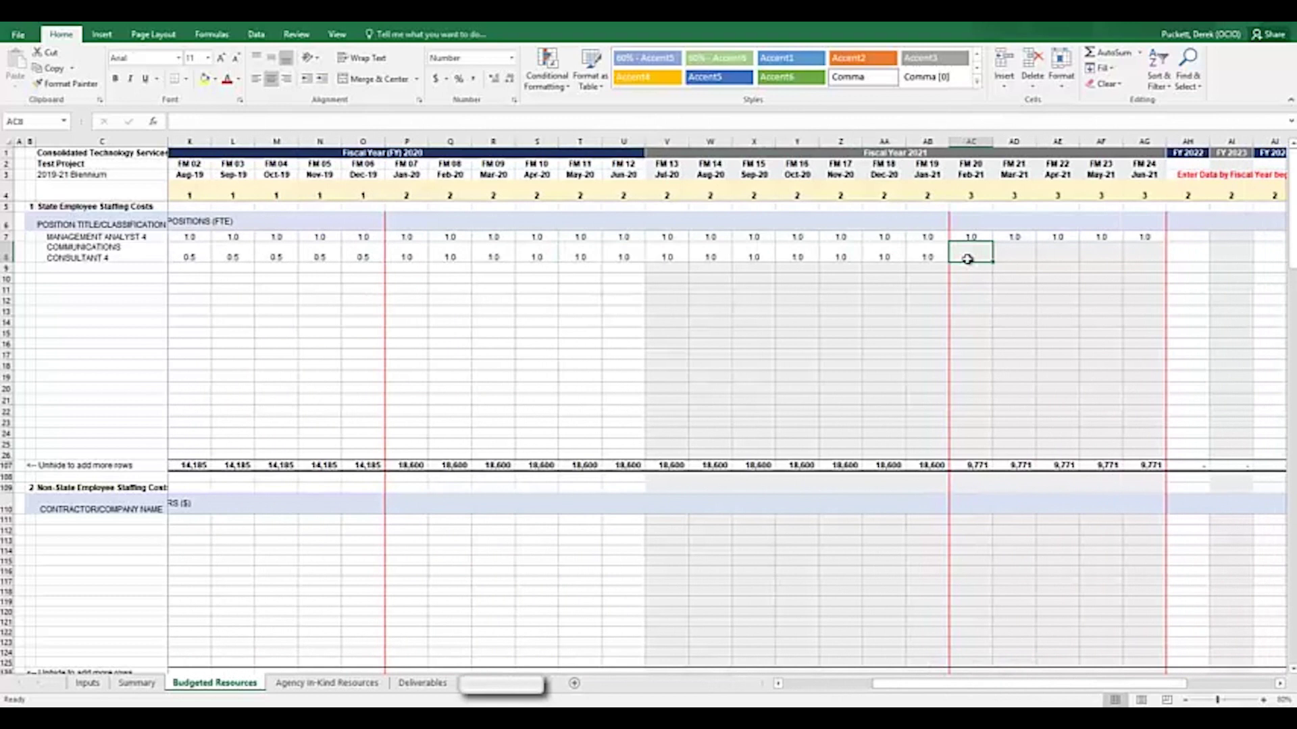
pyautogui.write('0.5')
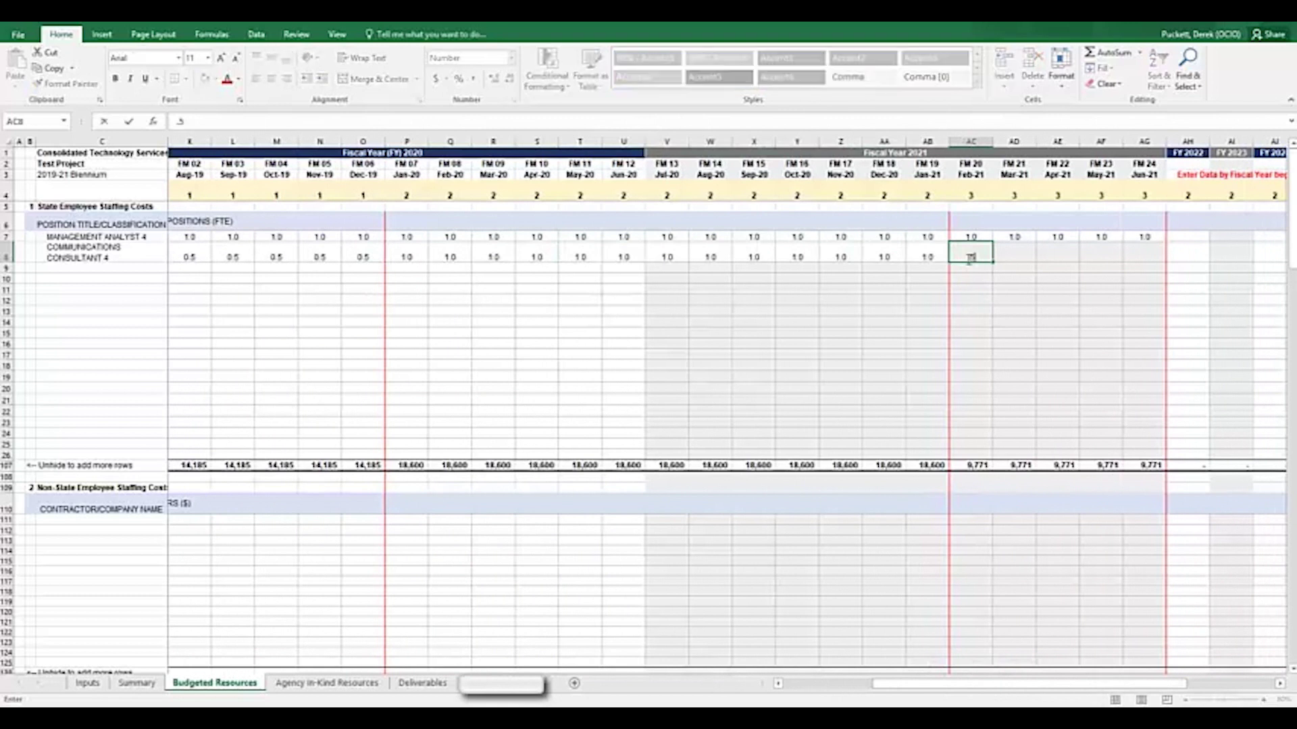
pyautogui.press('Tab')
pyautogui.click(984, 251)
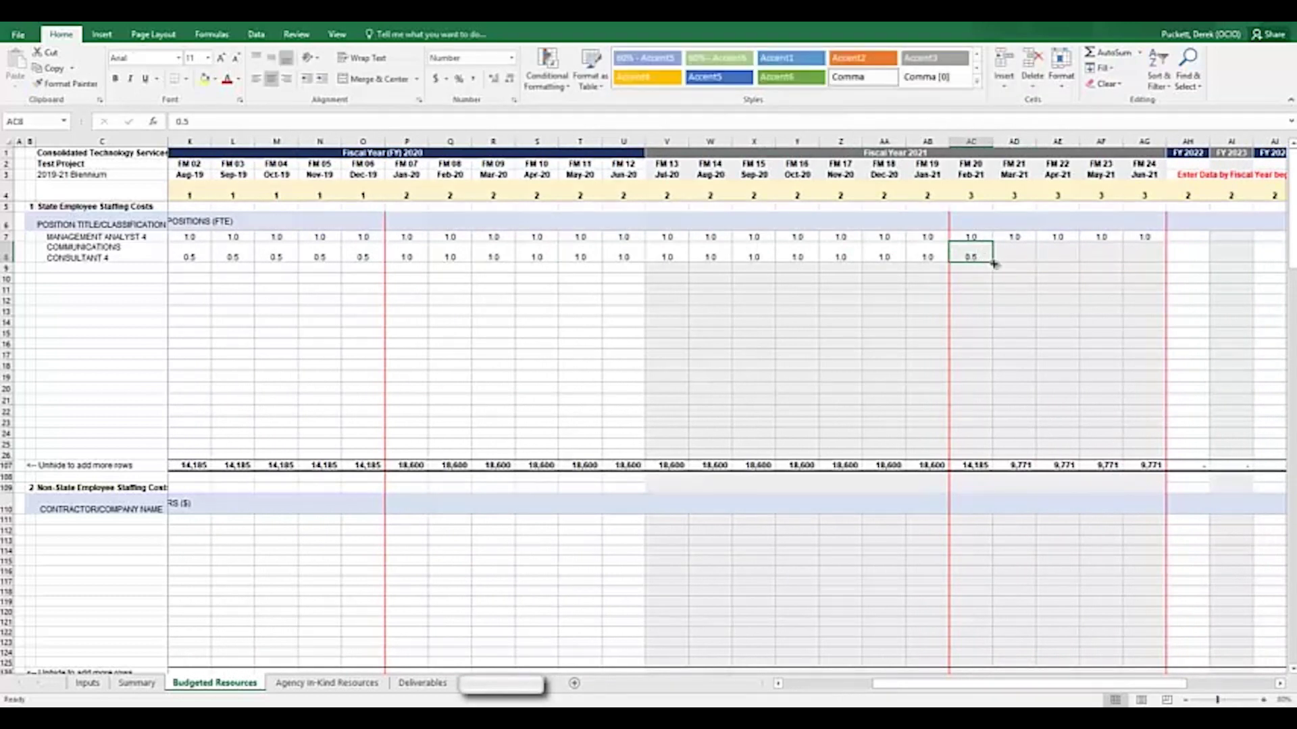
pyautogui.moveTo(992, 262); pyautogui.dragTo(1150, 251)
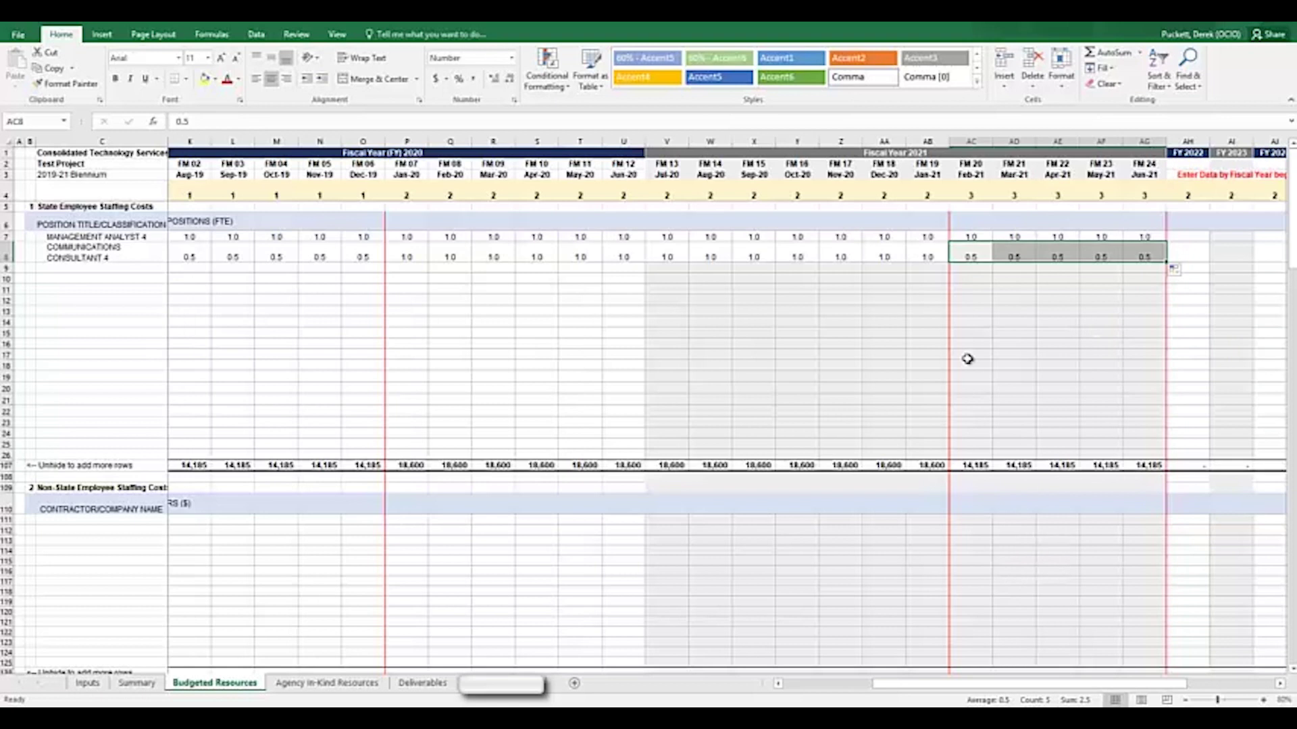
pyautogui.moveTo(1020, 683); pyautogui.dragTo(841, 699)
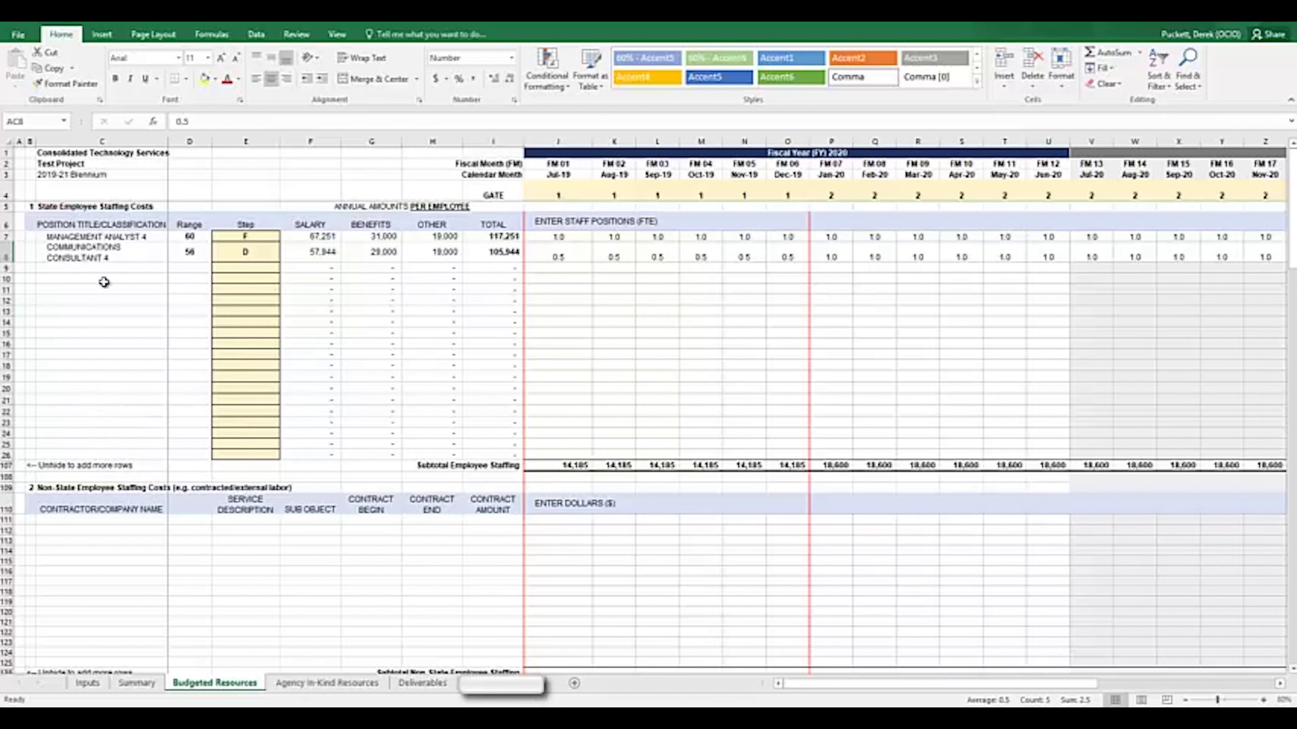
# Step: Set row 9's position to WMS Band IV and give it a 150,000 salary
pyautogui.click(125, 270)
pyautogui.click(173, 269)
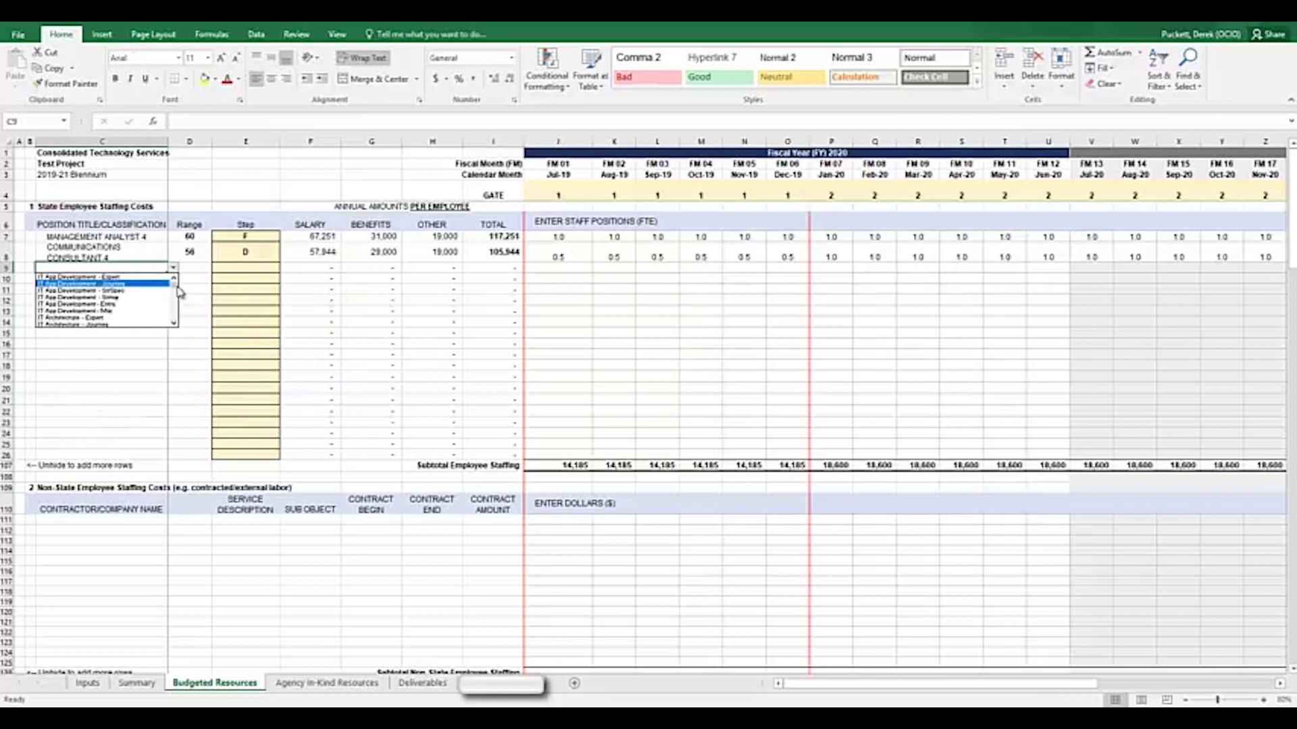
pyautogui.moveTo(177, 290); pyautogui.dragTo(174, 323)
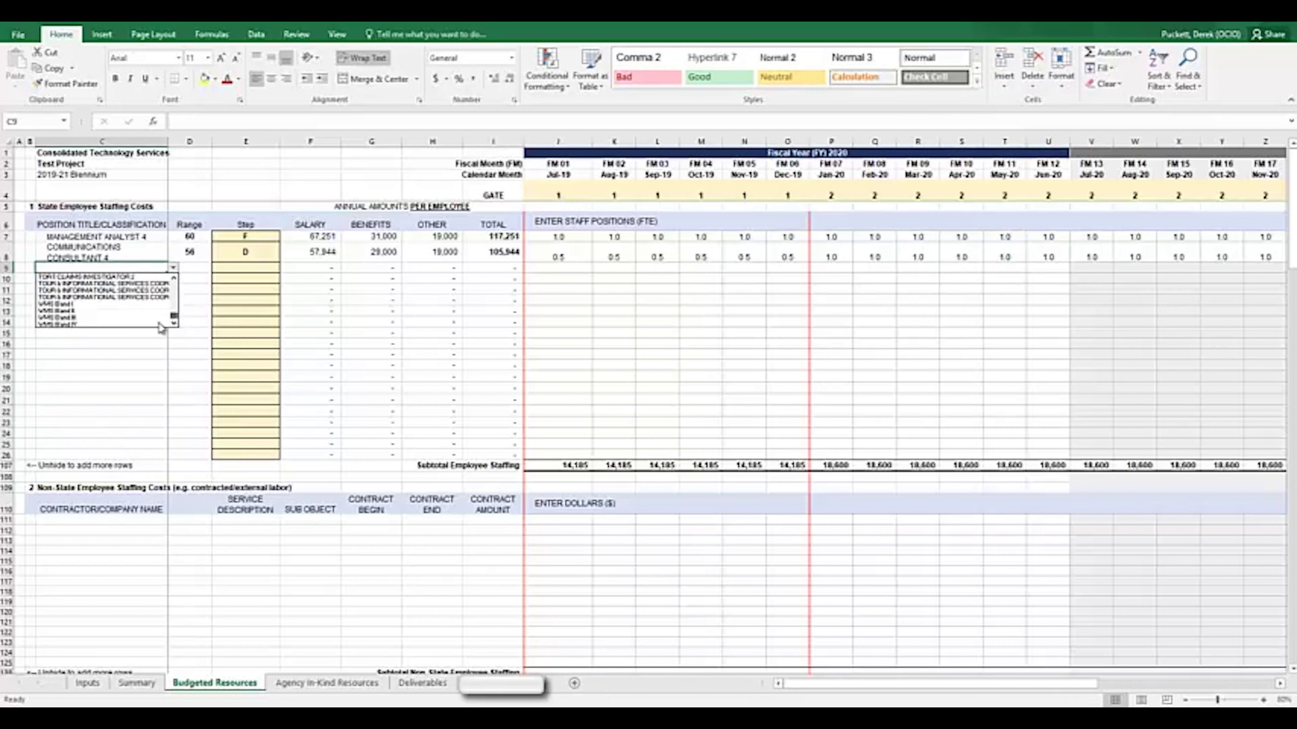
pyautogui.click(86, 326)
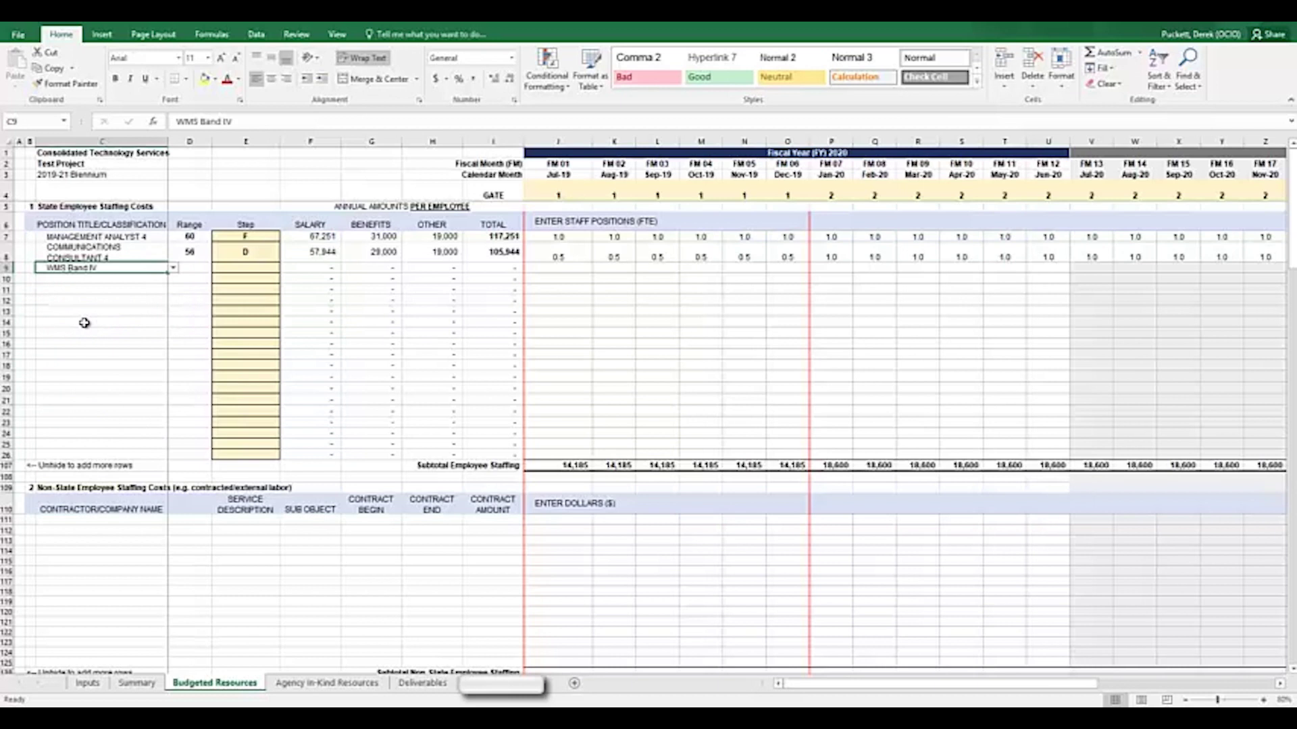
pyautogui.press('Right')
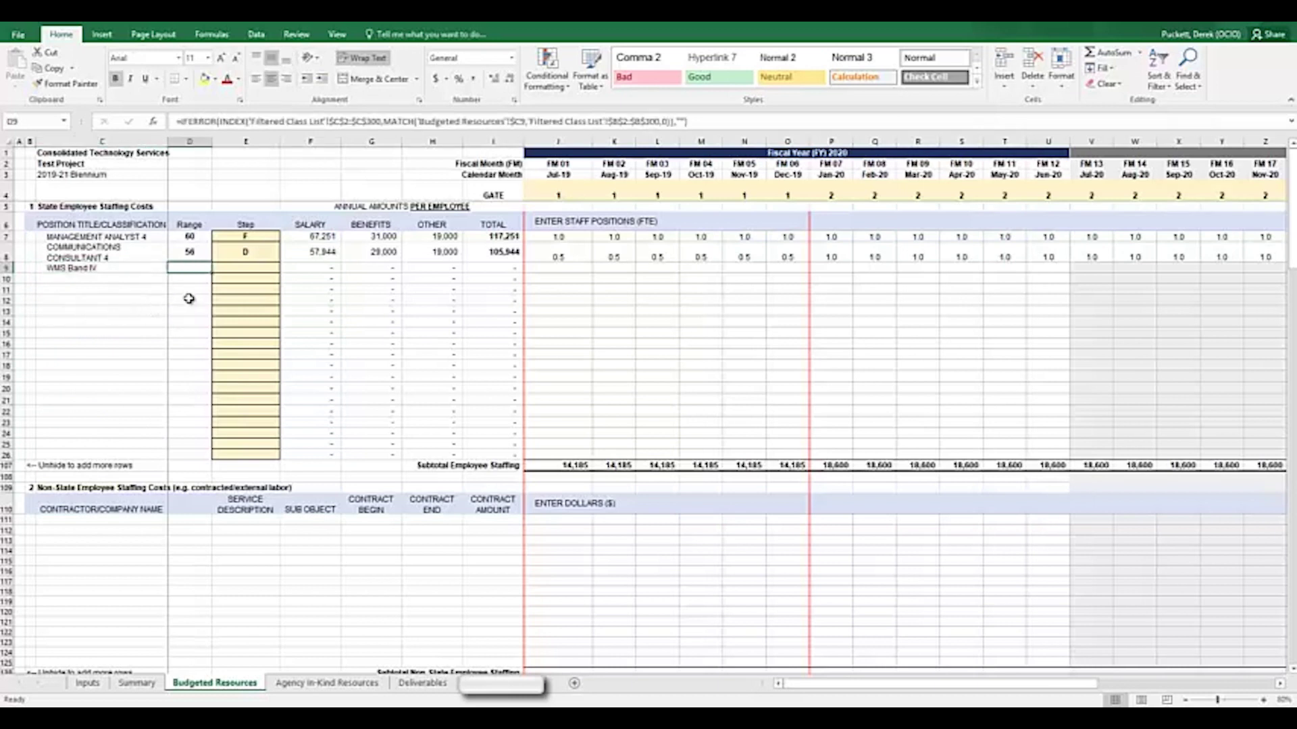
pyautogui.press('Right')
pyautogui.press('Right')
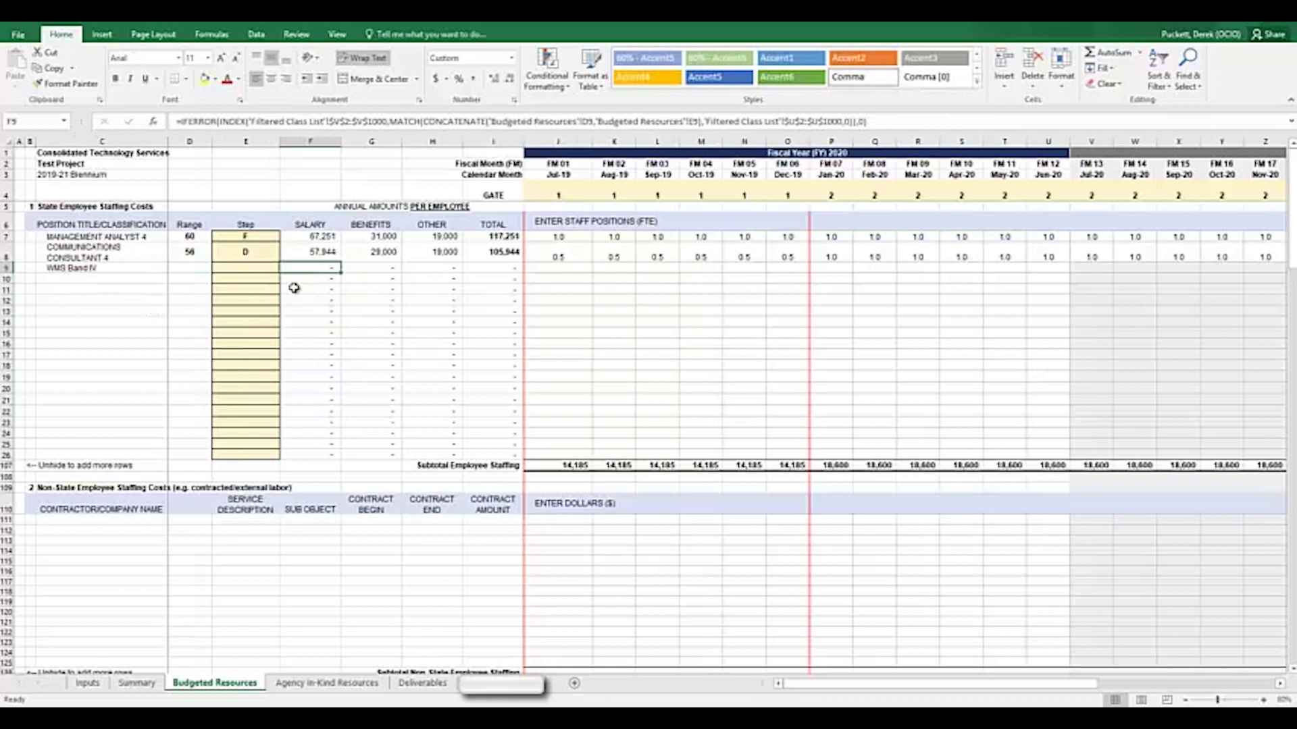
pyautogui.write('150000')
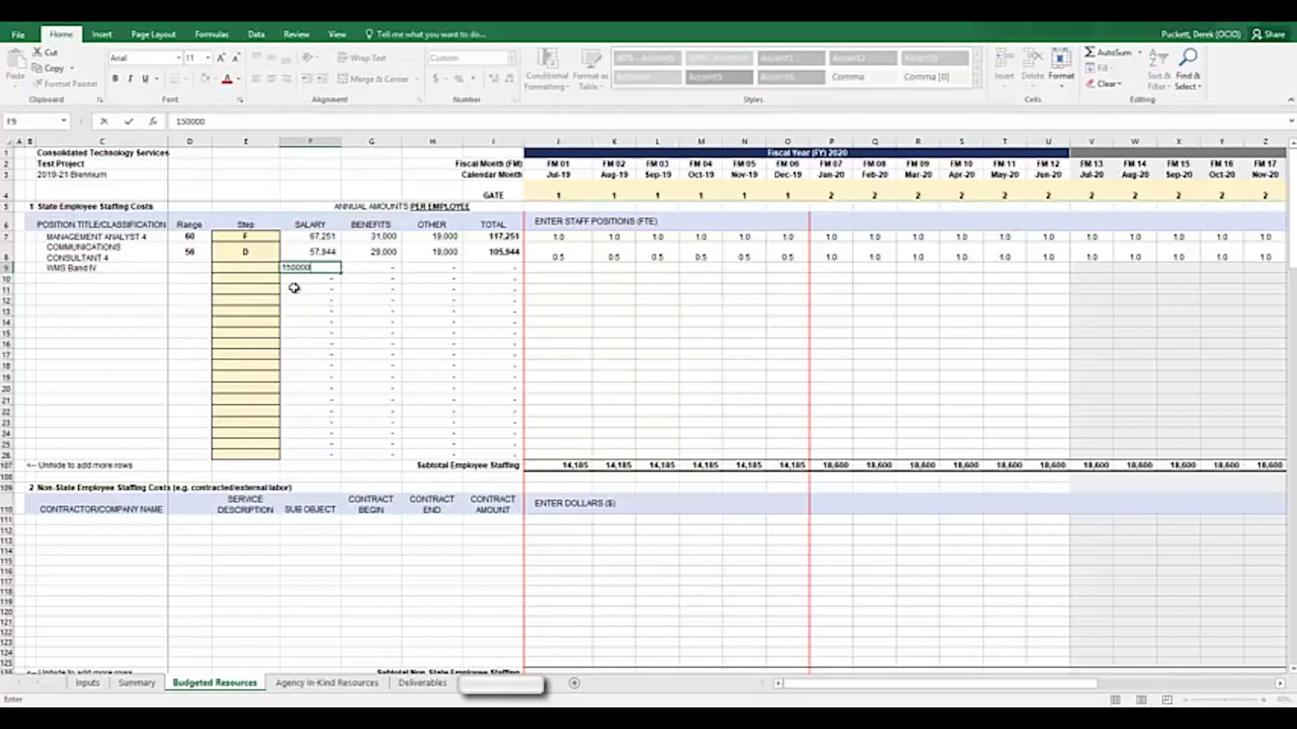
pyautogui.press('Tab')
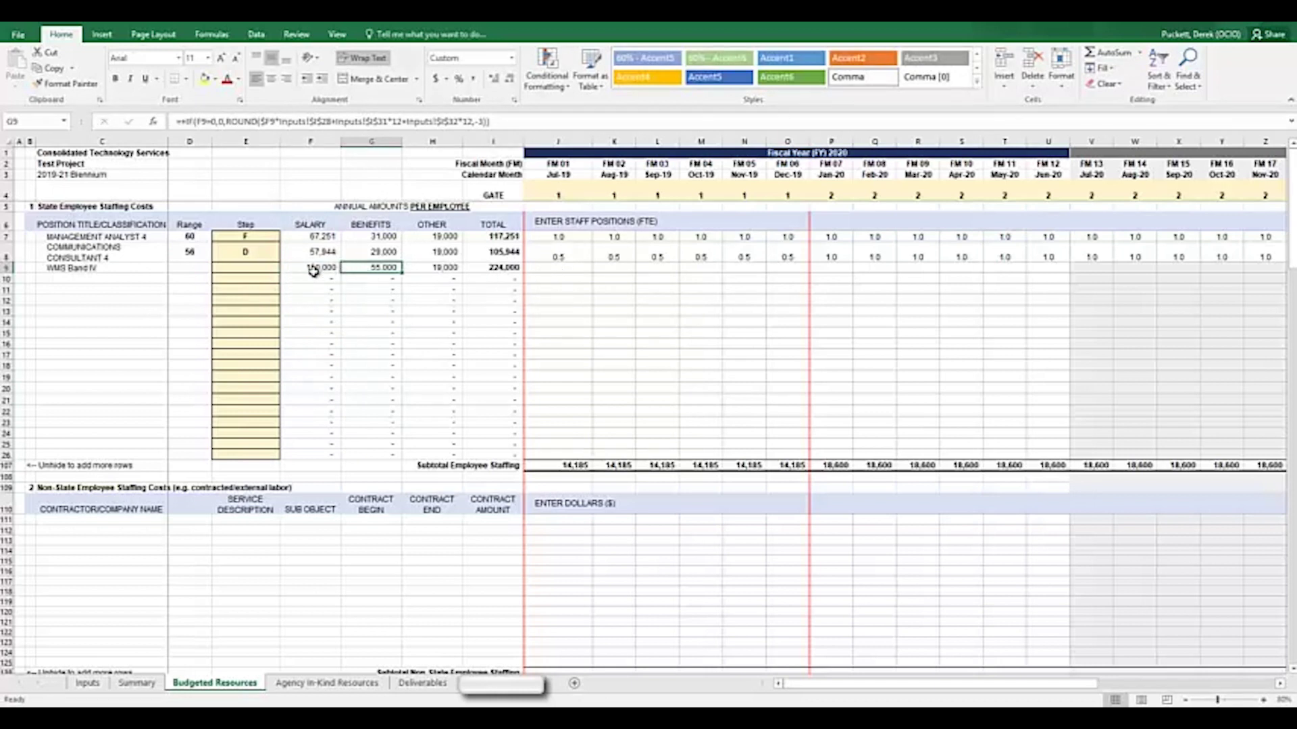
# Step: Enter 1.0 FTE for WMS Band IV in Jul-19 and fill it through Jun-21
pyautogui.click(558, 268)
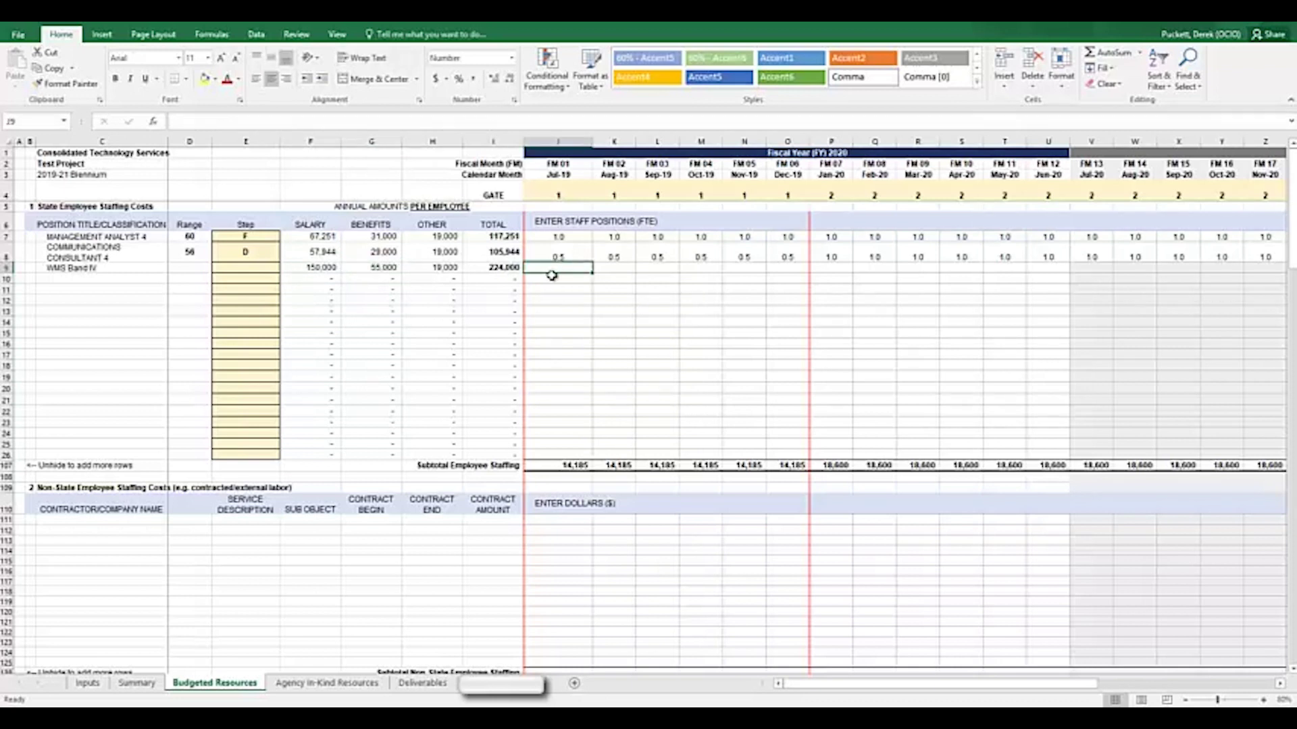
pyautogui.write('1')
pyautogui.press('Tab')
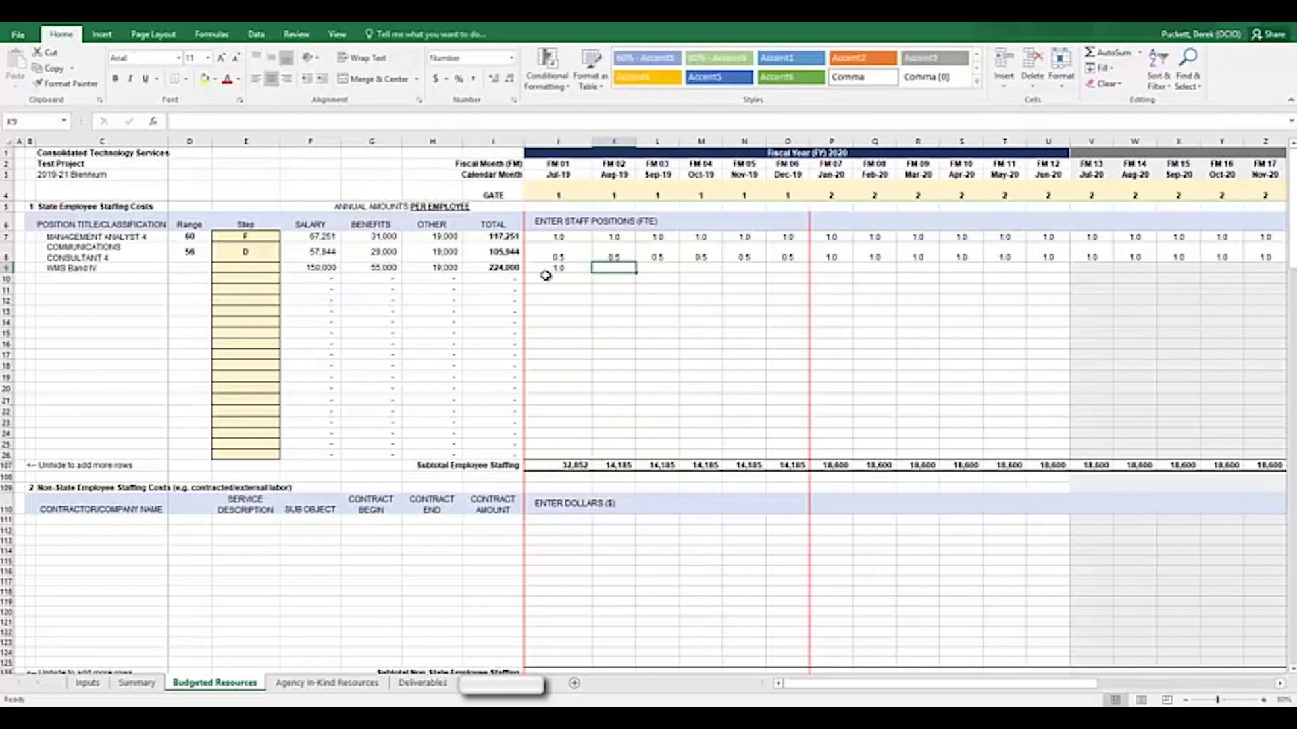
pyautogui.click(568, 270)
pyautogui.moveTo(592, 272); pyautogui.dragTo(1166, 274)
pyautogui.moveTo(892, 683); pyautogui.dragTo(979, 683)
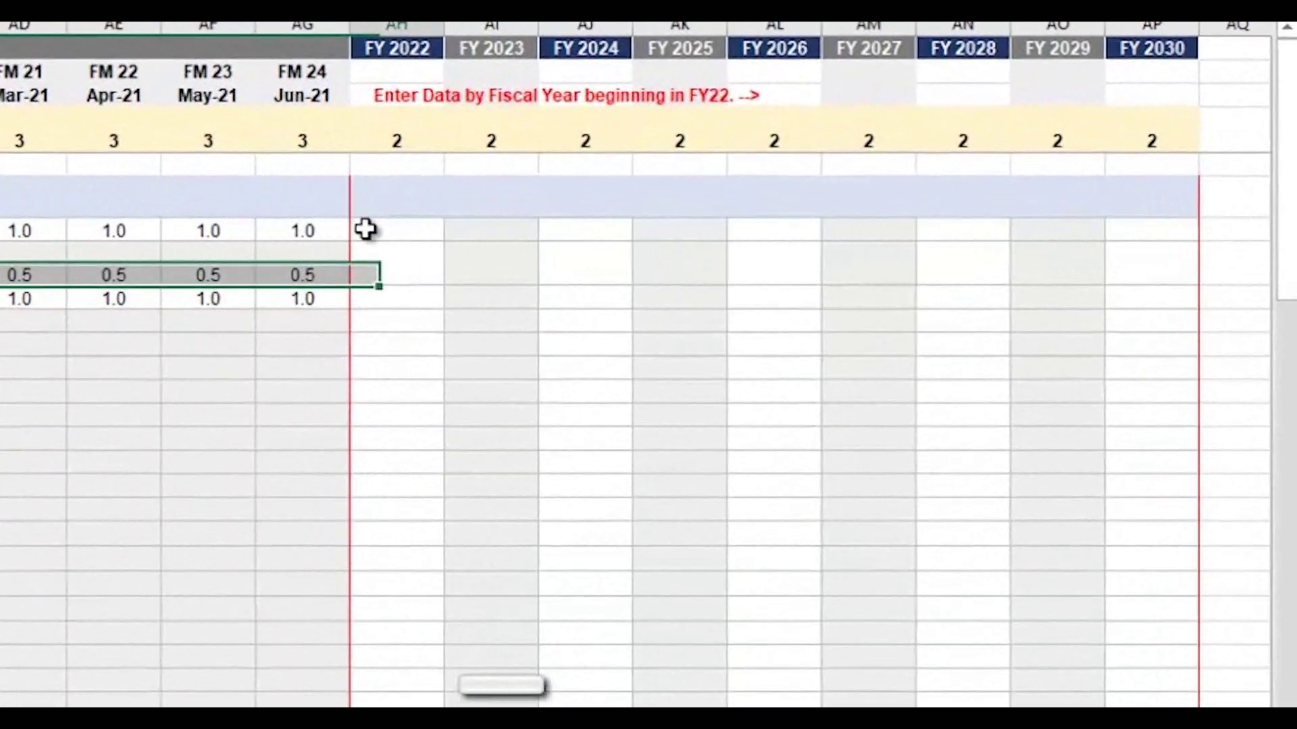
# Step: Enter FY2022 FTEs of 1.0, 0.5 and 1.0 for the three positions
pyautogui.click(365, 230)
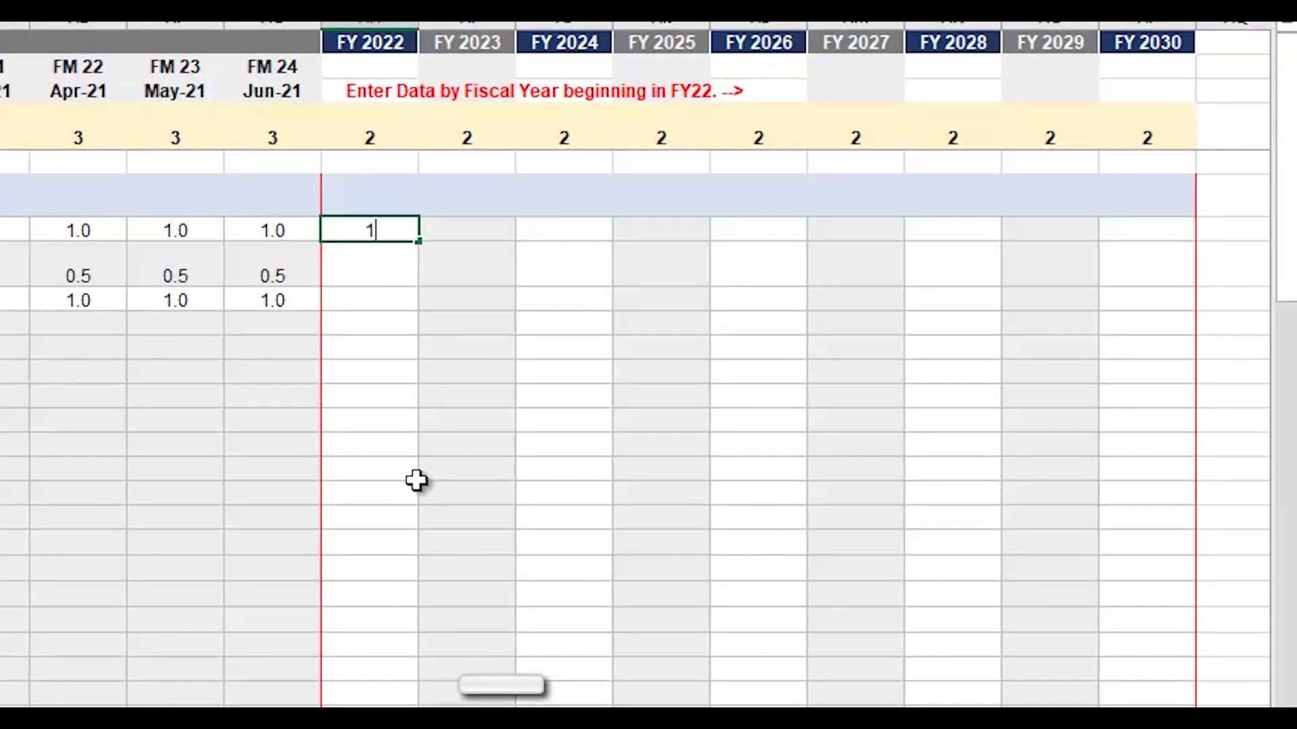
pyautogui.press('Return')
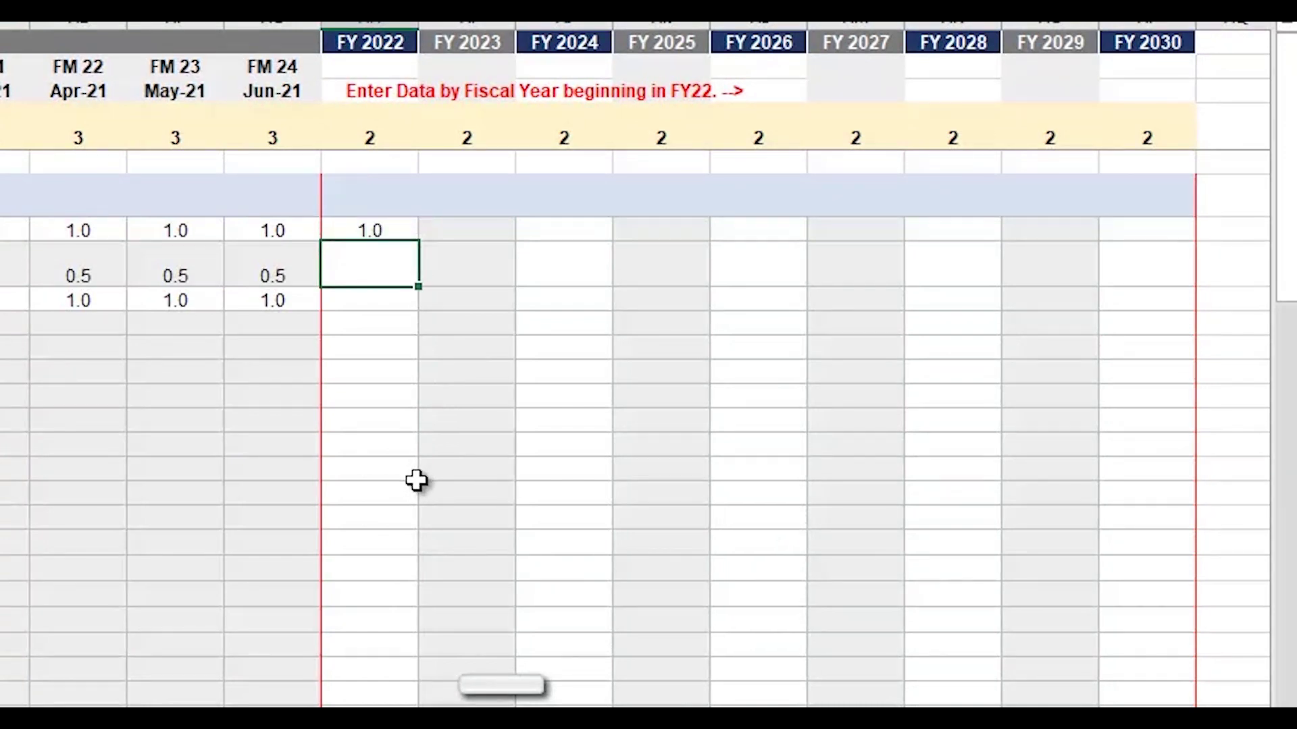
pyautogui.write('0.5')
pyautogui.press('Return')
pyautogui.press('Tab')
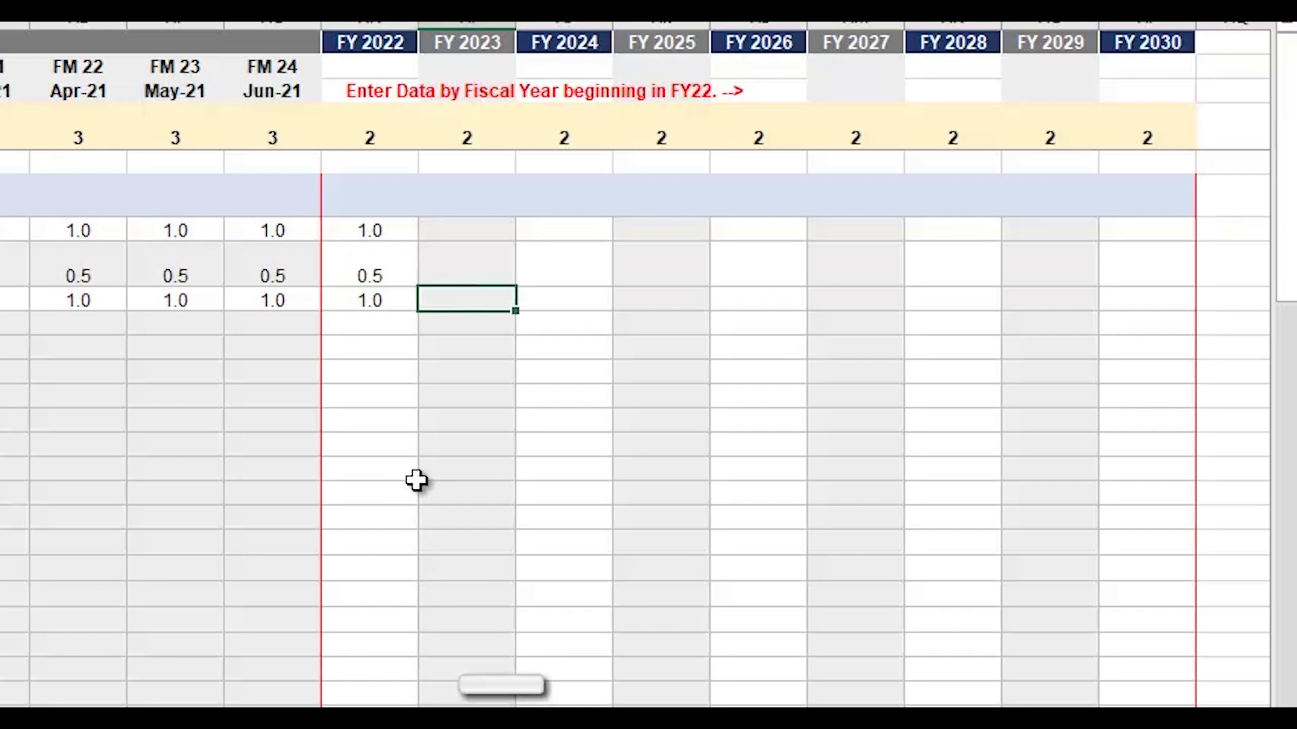
# Step: Copy each position's FY2022 FTE (1.0, 0.5, 1.0) across FY2023 to FY2025
pyautogui.click(376, 226)
pyautogui.moveTo(419, 240); pyautogui.dragTo(709, 242)
pyautogui.click(399, 279)
pyautogui.moveTo(419, 287); pyautogui.dragTo(677, 275)
pyautogui.click(377, 299)
pyautogui.moveTo(418, 312); pyautogui.dragTo(669, 306)
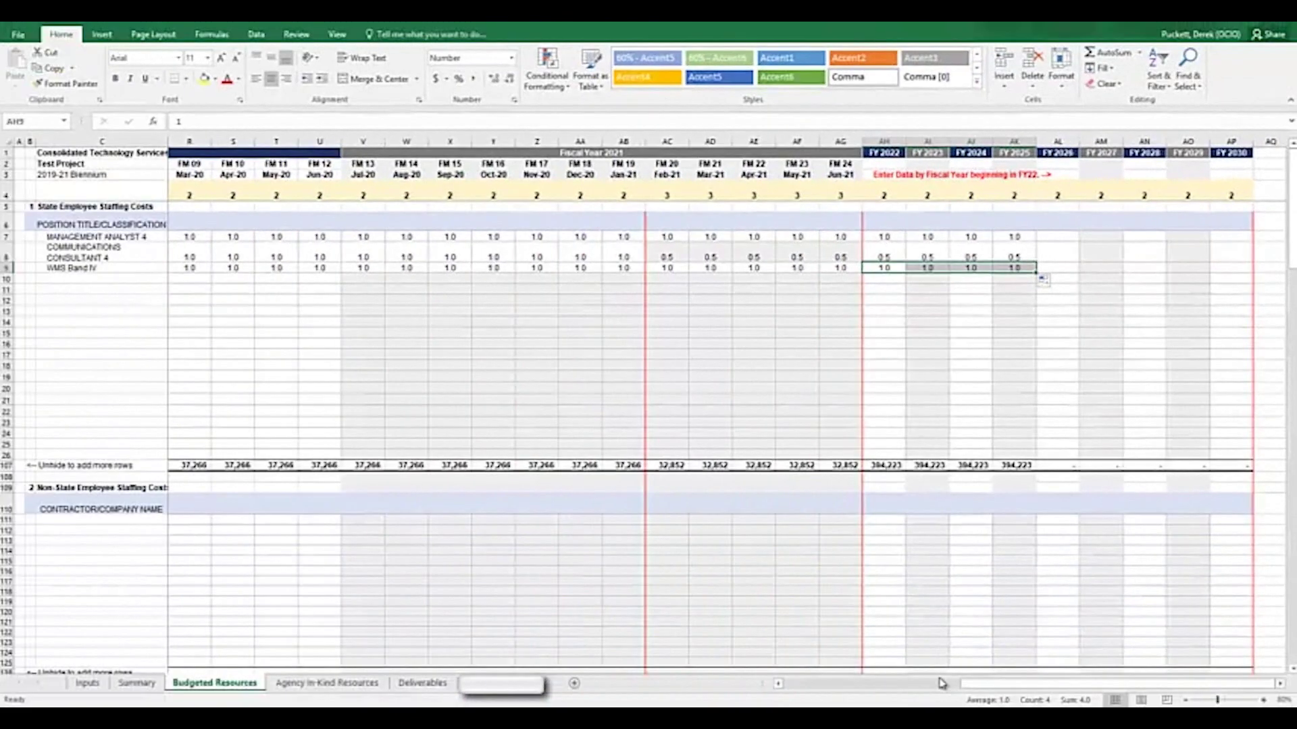
pyautogui.moveTo(1239, 683); pyautogui.dragTo(790, 705)
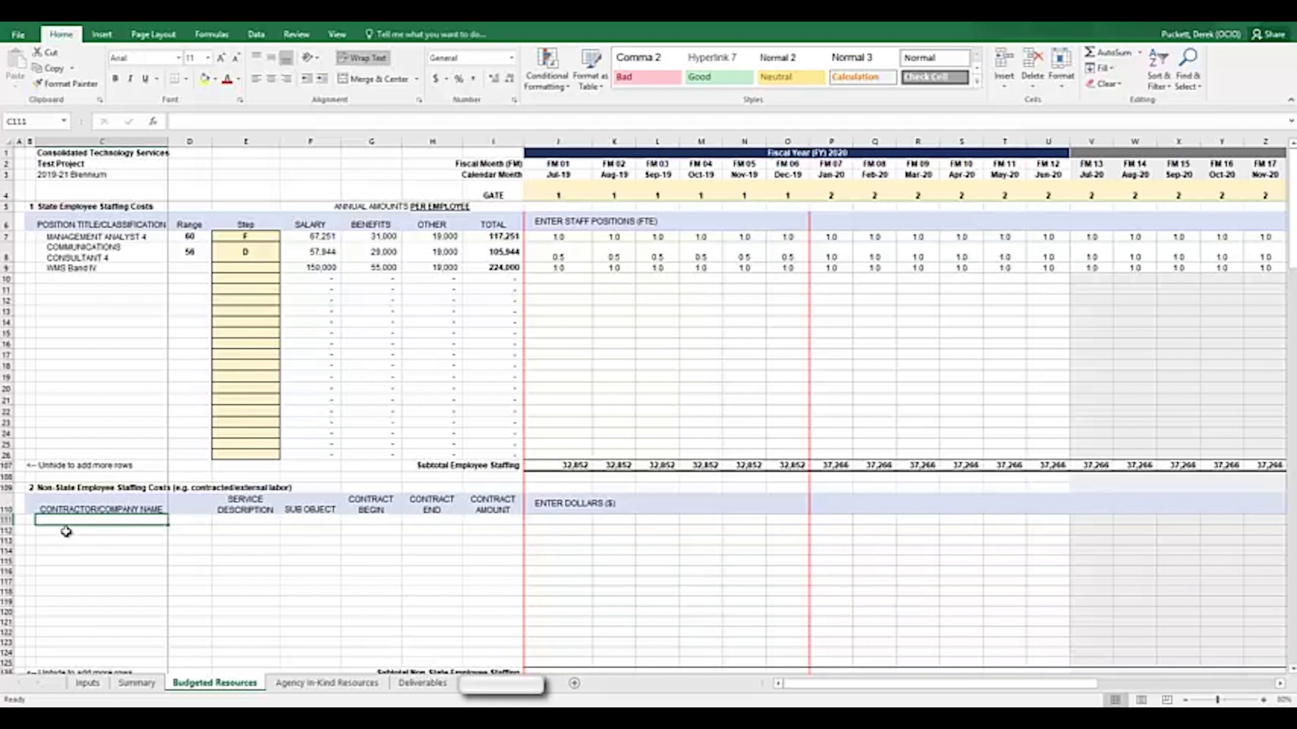
pyautogui.press('Tab')
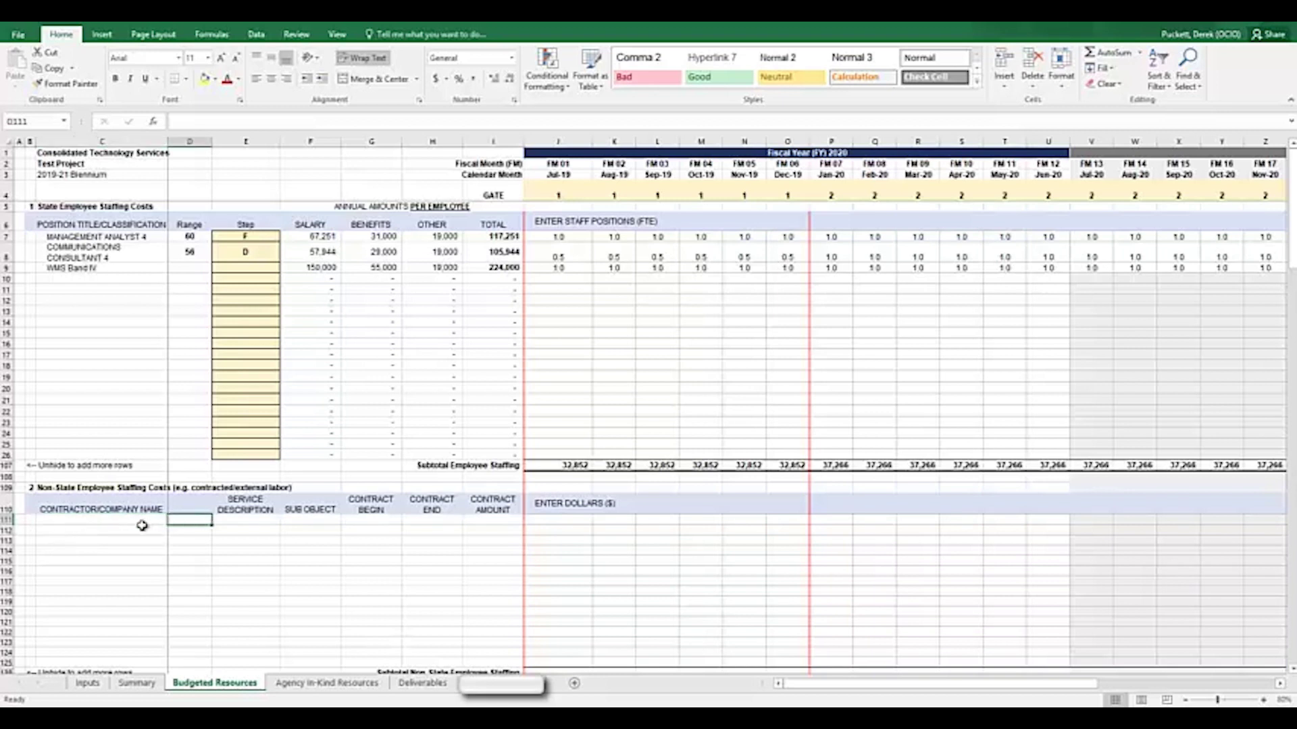
pyautogui.press('Tab')
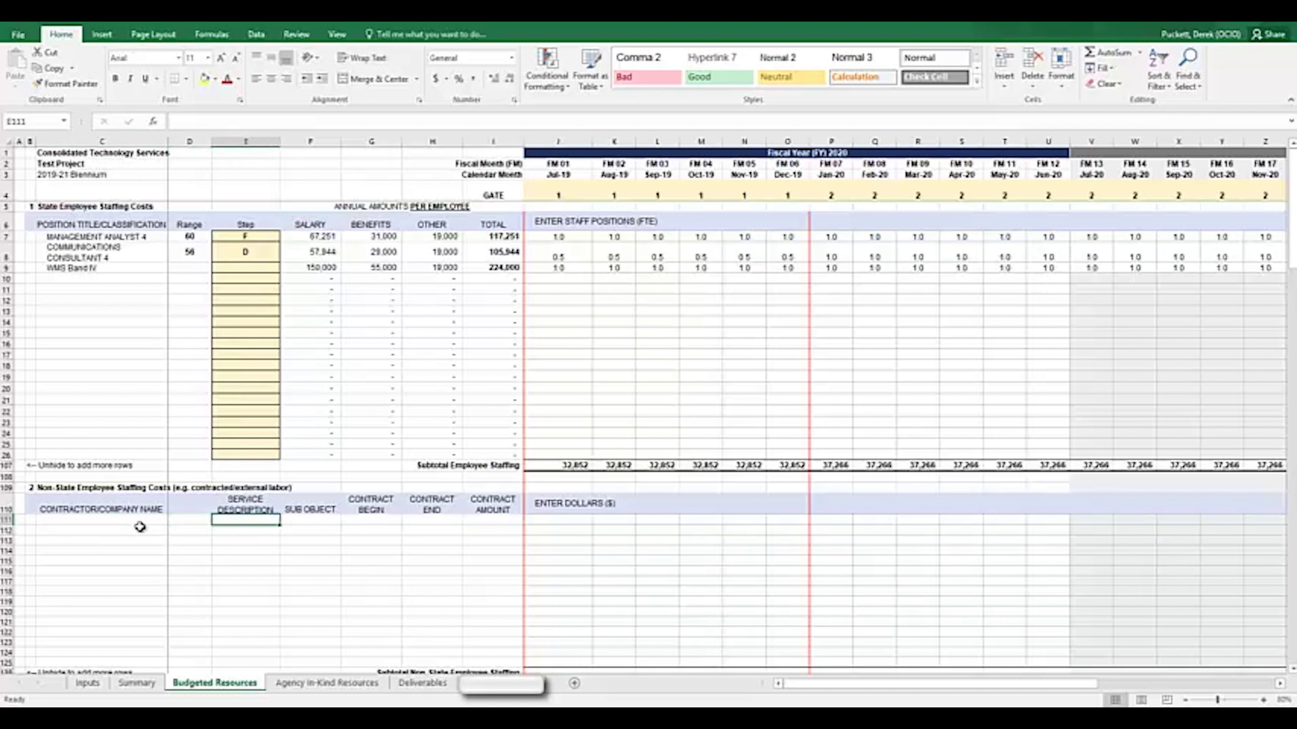
pyautogui.press('Tab')
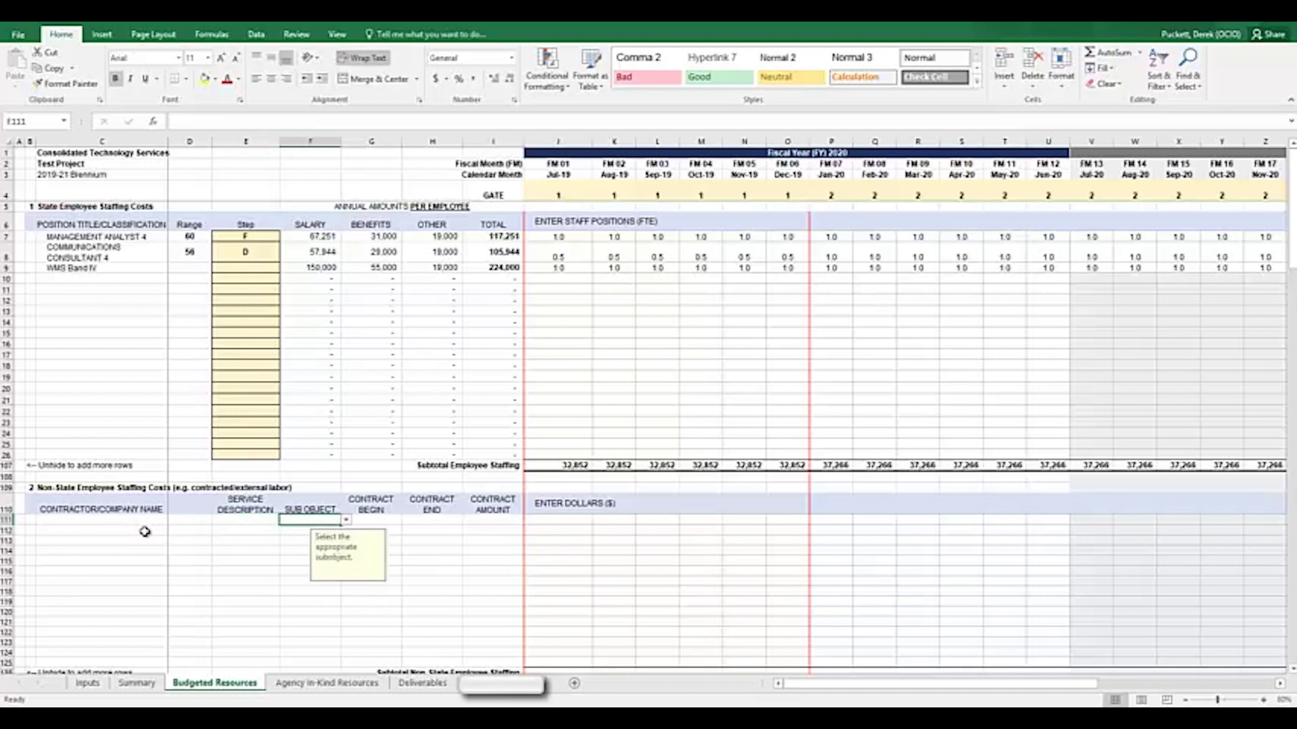
pyautogui.press('Tab')
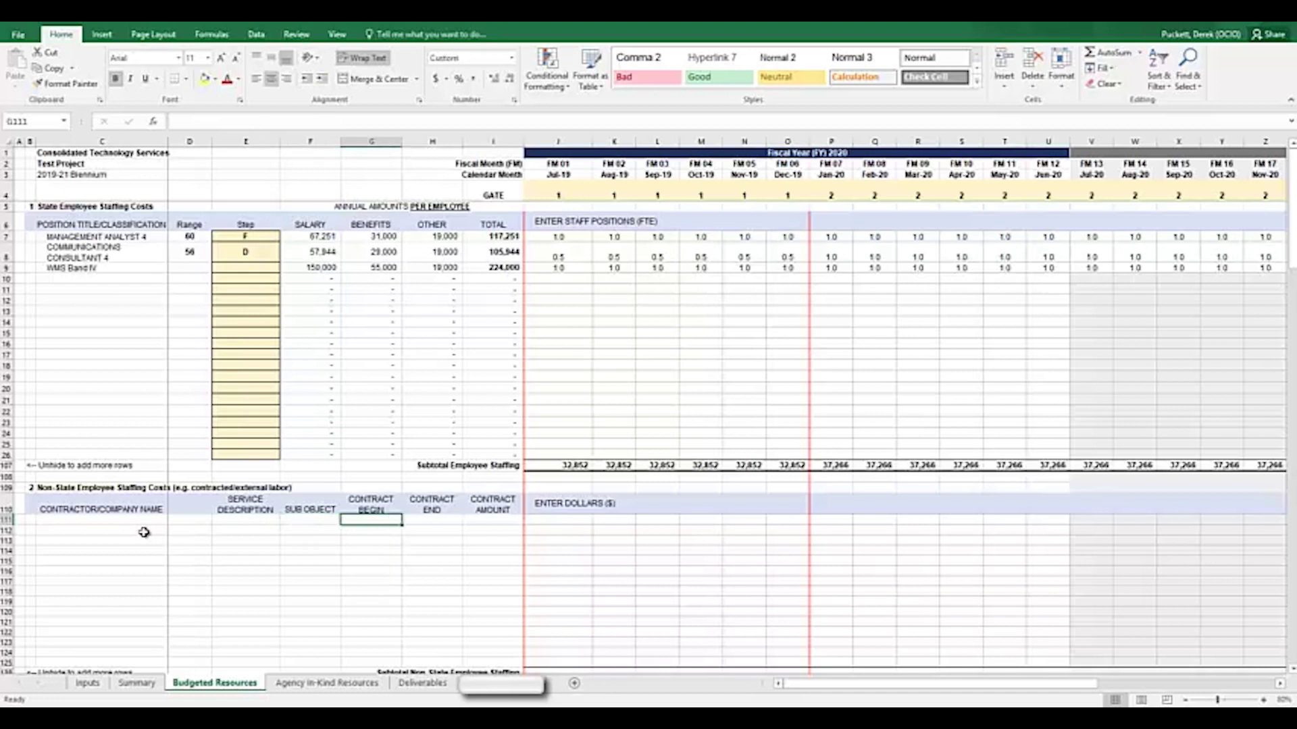
pyautogui.press('Tab')
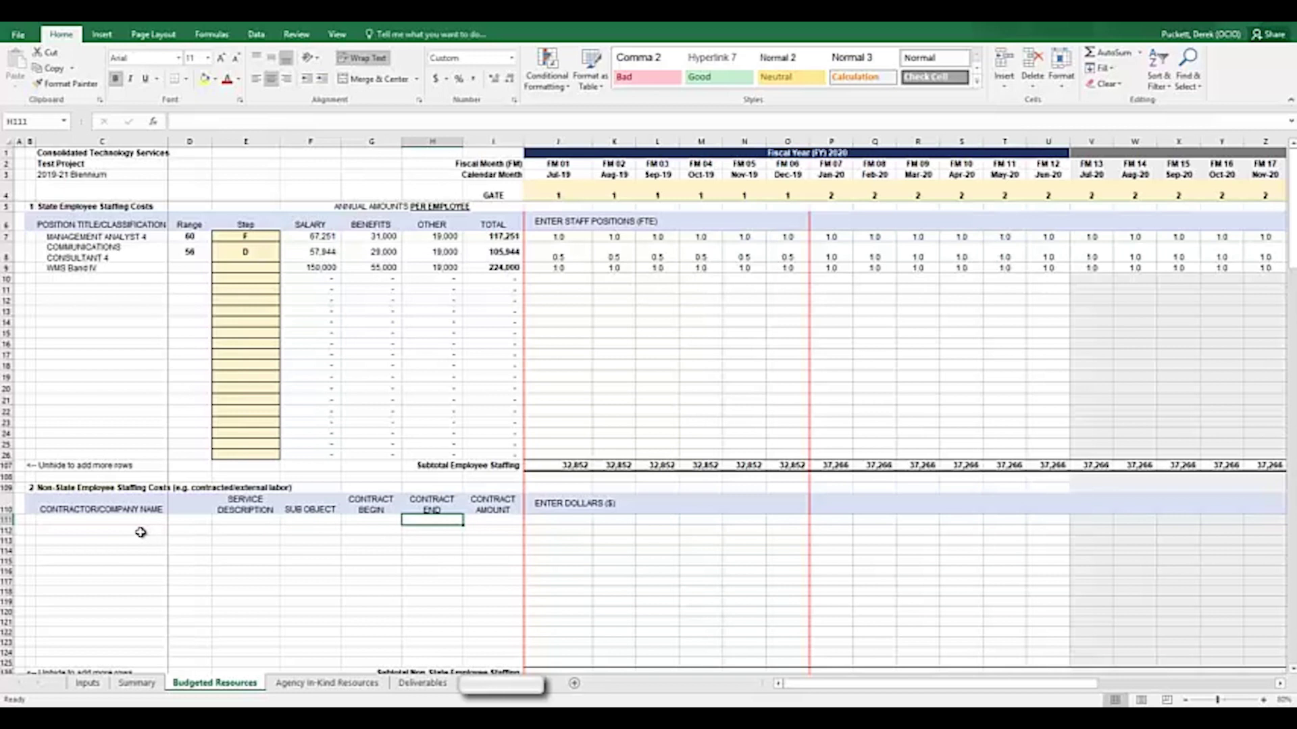
pyautogui.press('Tab')
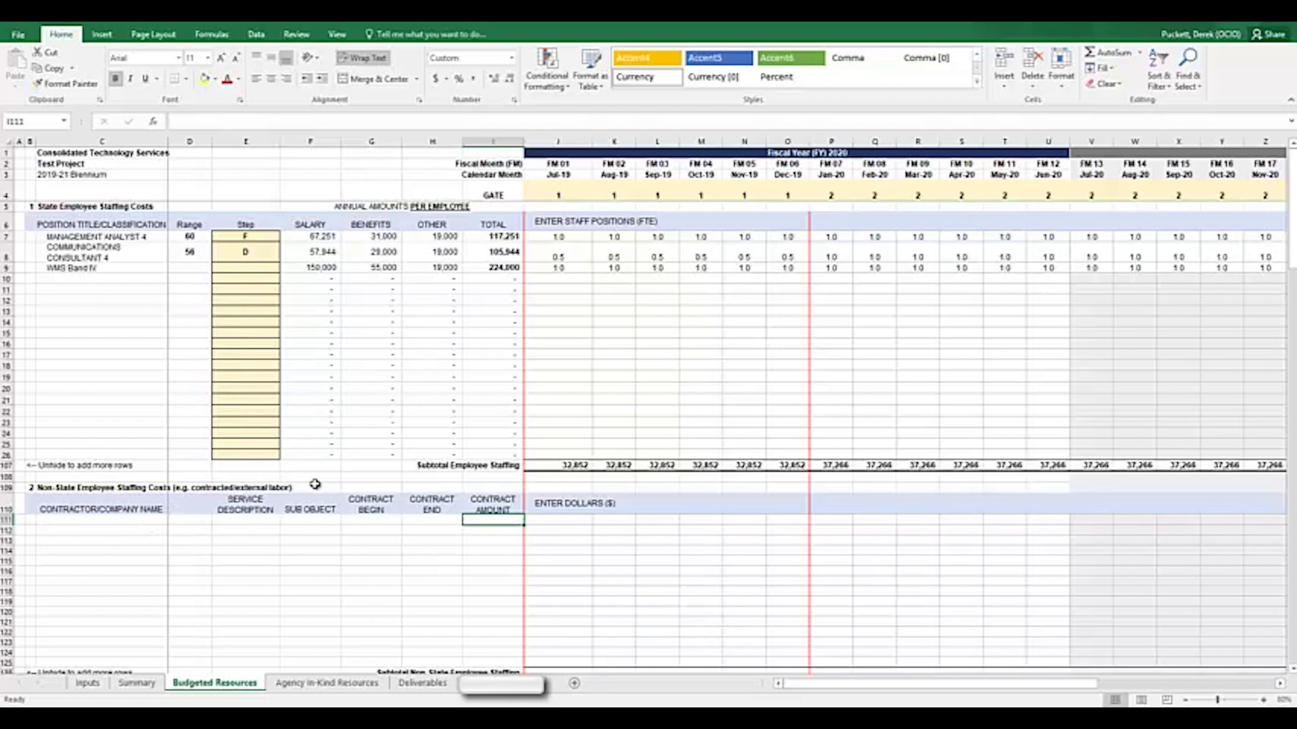
pyautogui.scroll(-2, 315, 484)
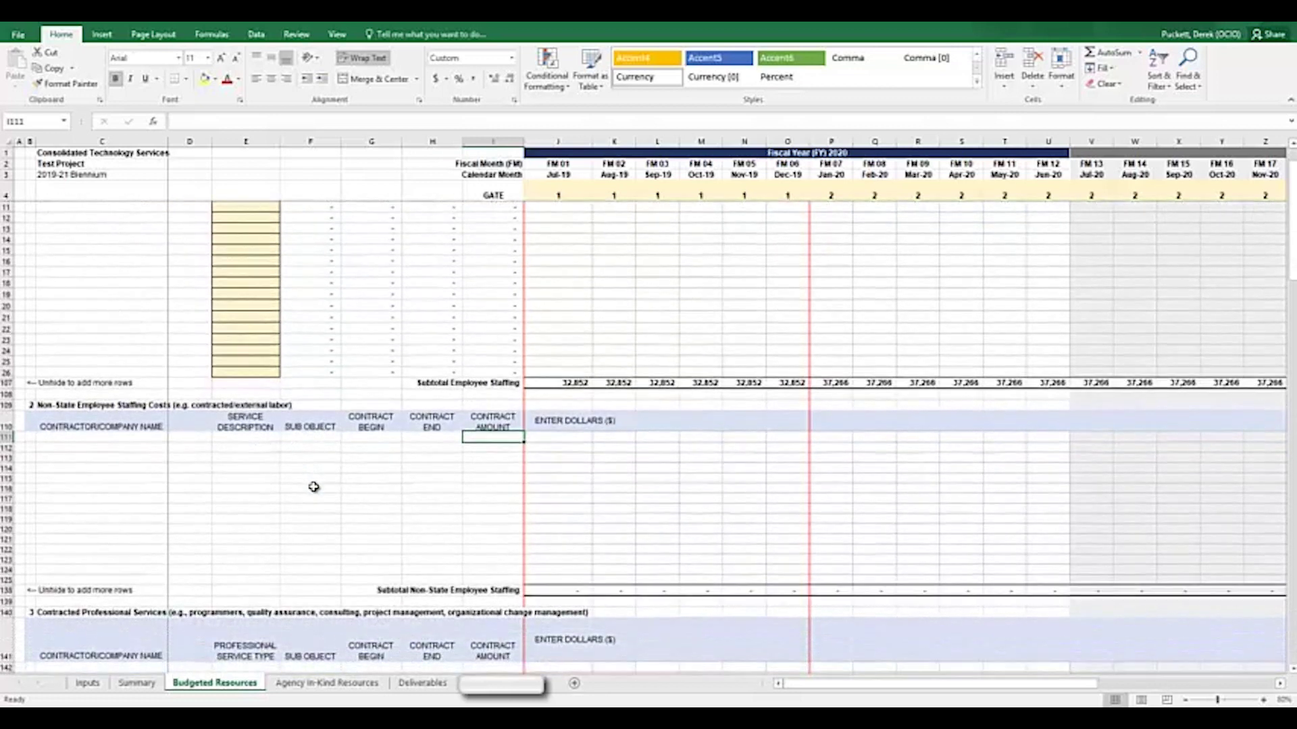
pyautogui.scroll(-4, 314, 487)
# Step: Enter contractor 'QA Company' with service type 'Quality Assurance' in the first professional services row
pyautogui.click(127, 535)
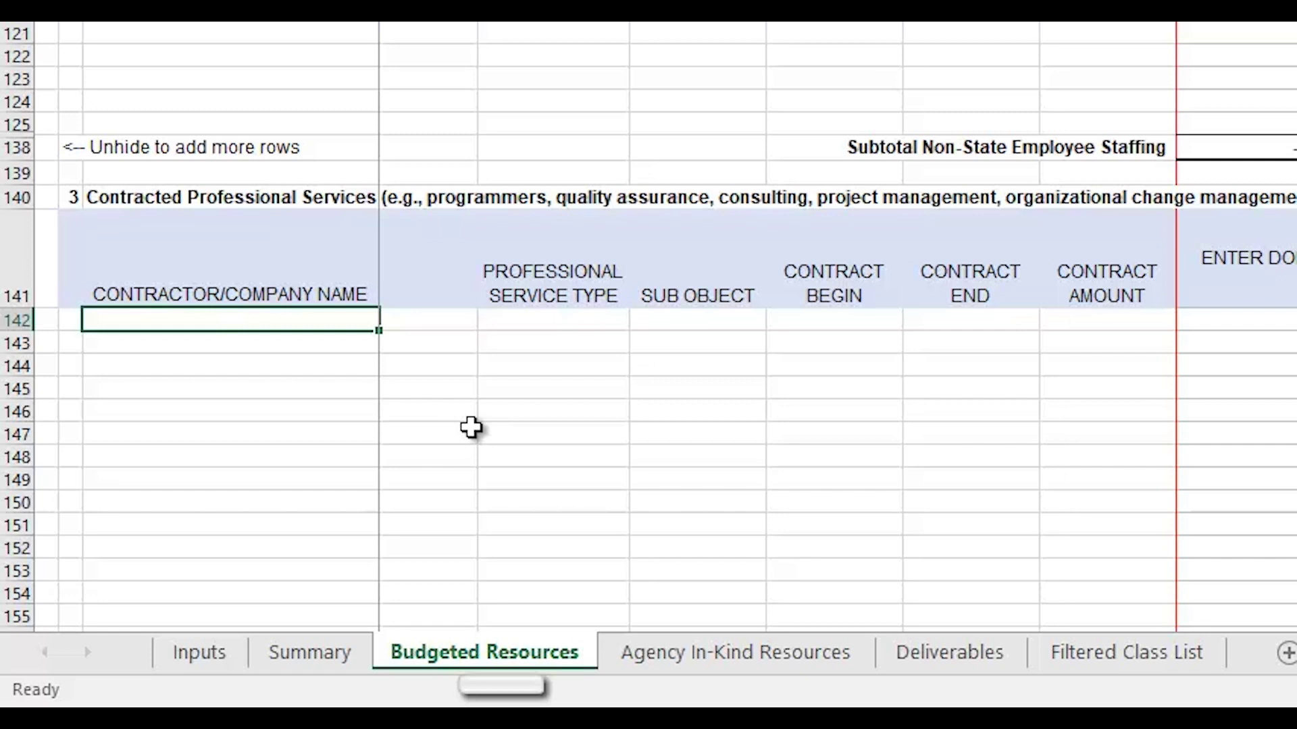
pyautogui.write('QA Company')
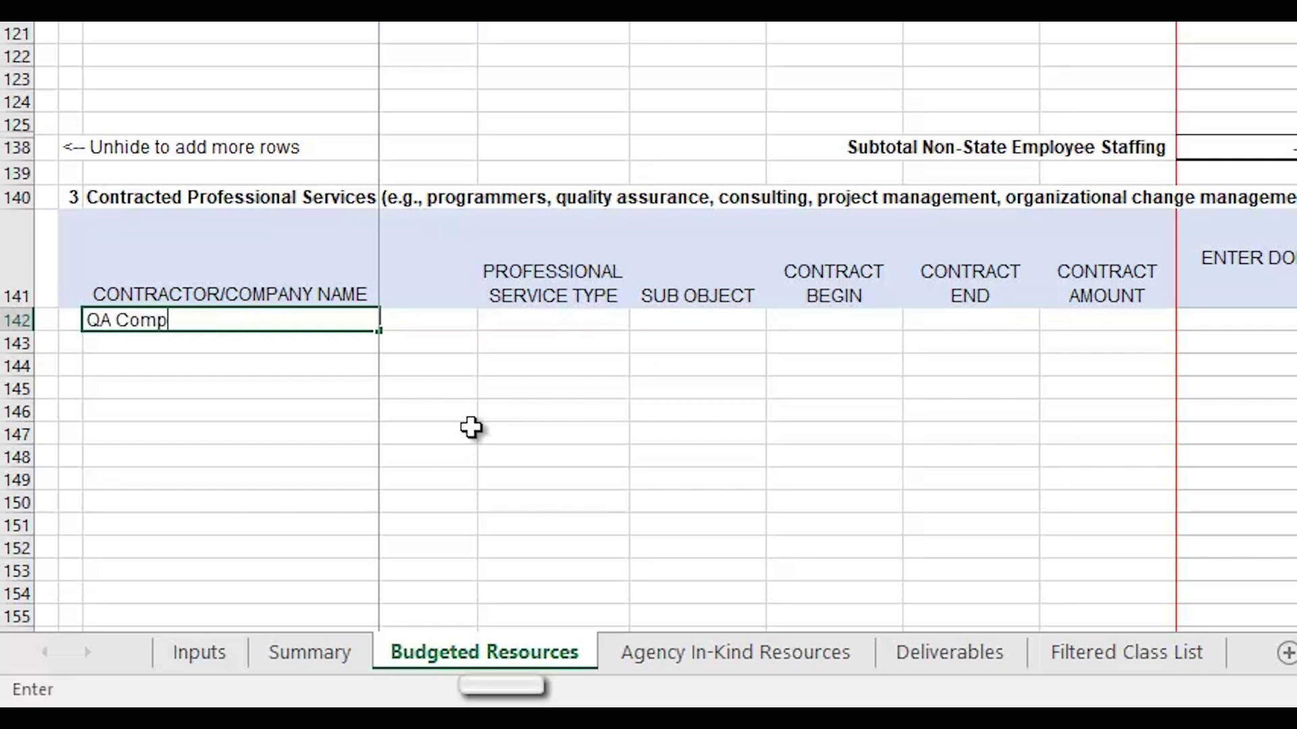
pyautogui.press('Tab')
pyautogui.press('Tab')
pyautogui.write('Quality Assurance')
pyautogui.press('Tab')
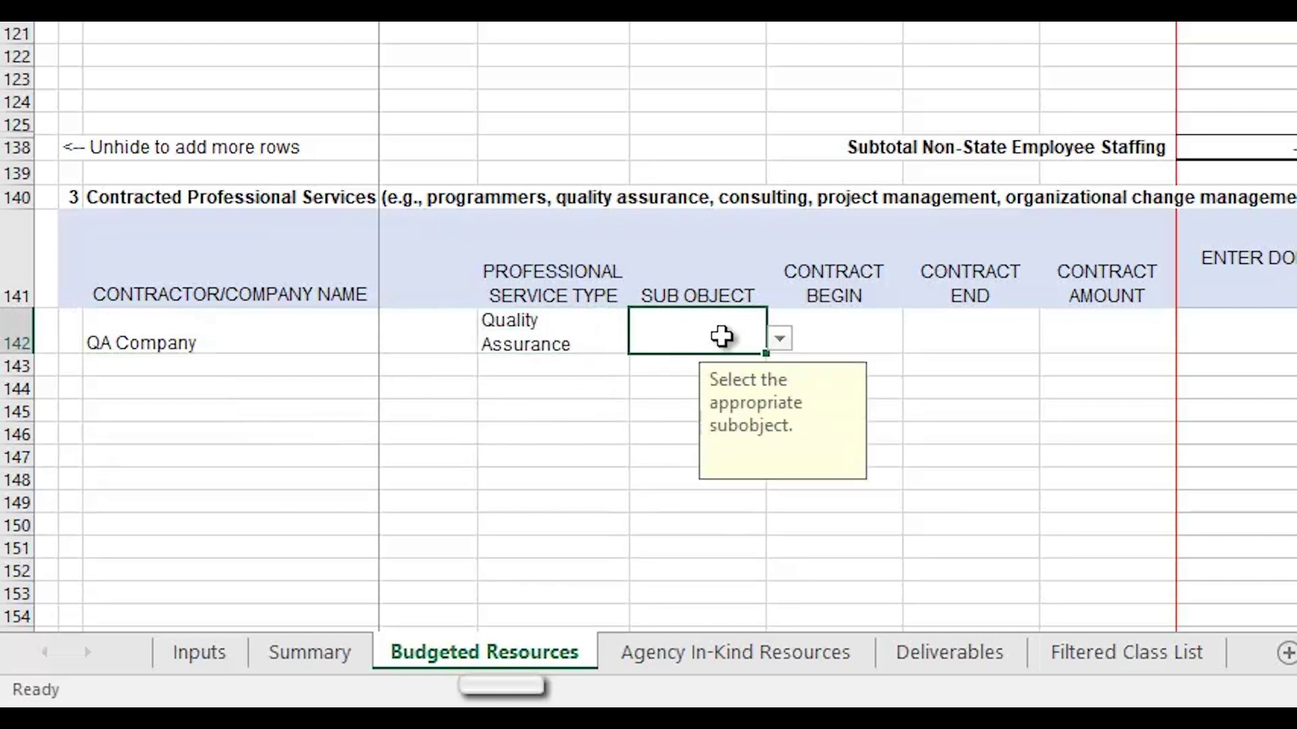
# Step: Set subobject CA, dates 7/1/2019 to 6/30/2019, and a $240,000 contract amount
pyautogui.click(781, 338)
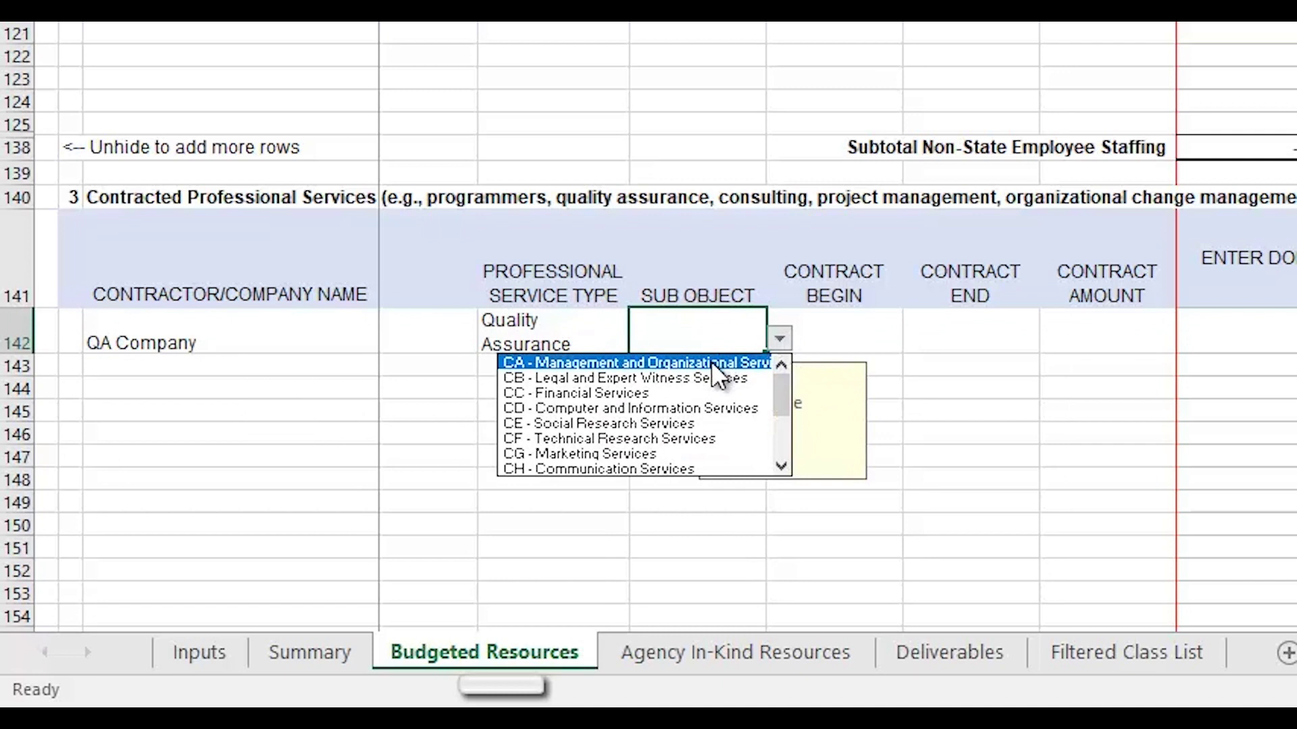
pyautogui.click(711, 362)
pyautogui.press('Tab')
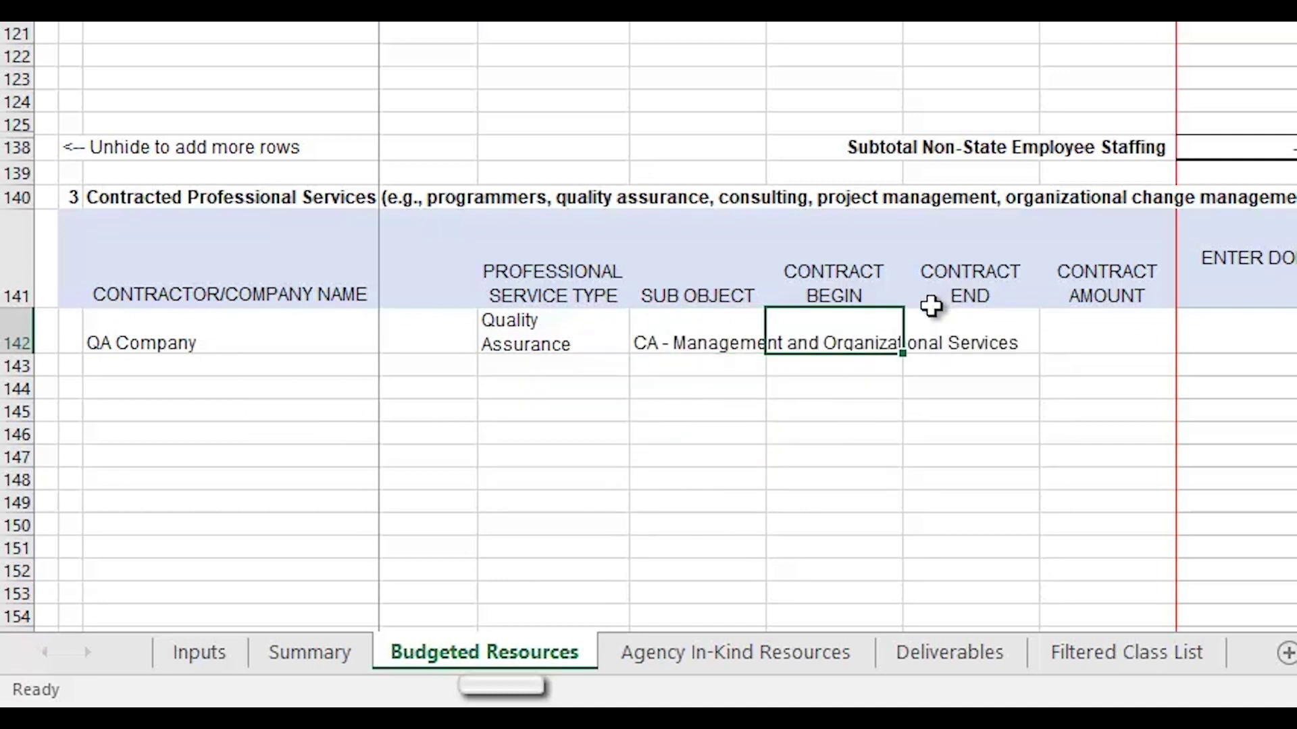
pyautogui.write('7')
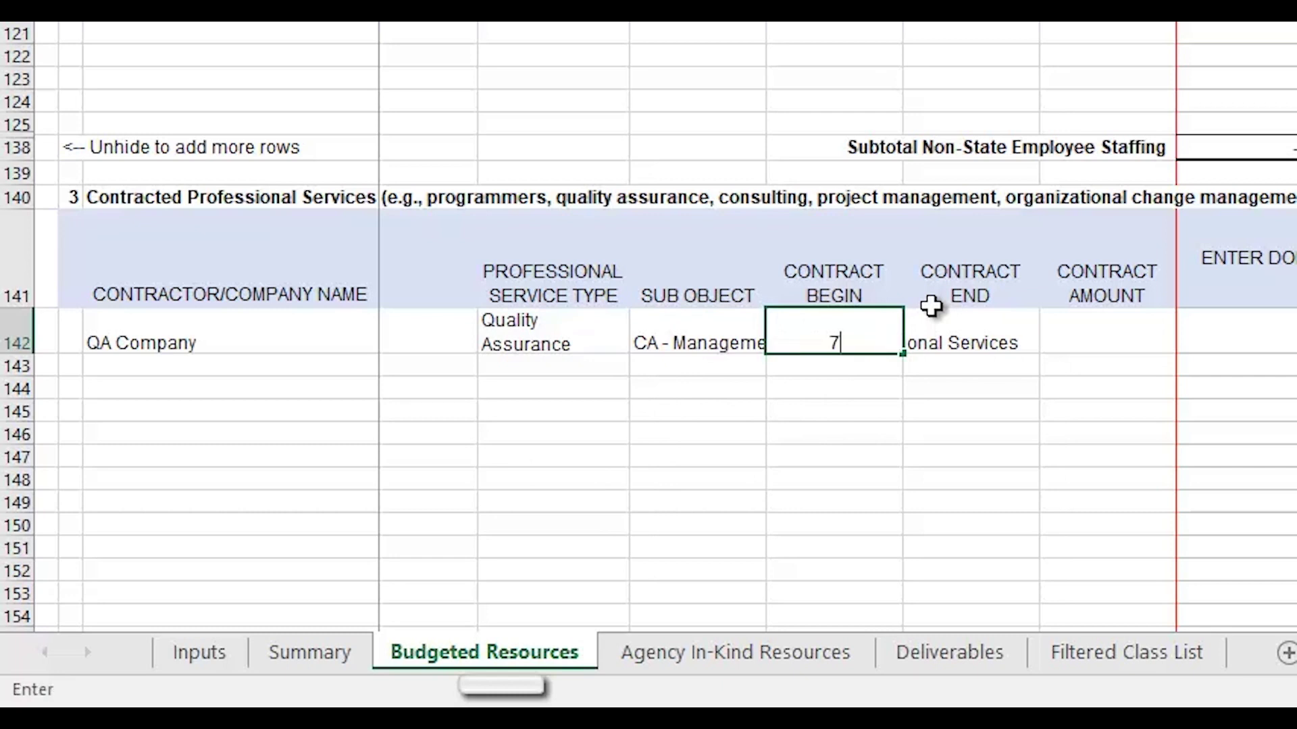
pyautogui.write('/1/2019')
pyautogui.press('Tab')
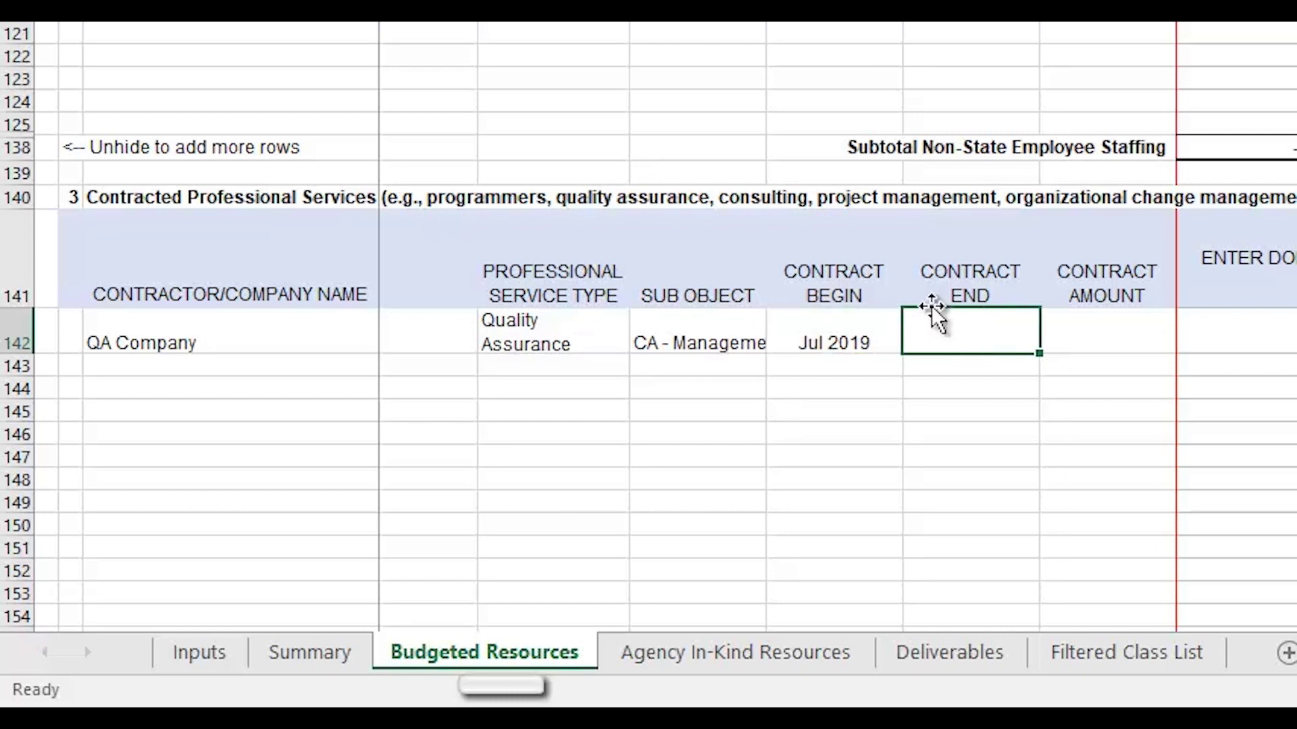
pyautogui.write('6/30/')
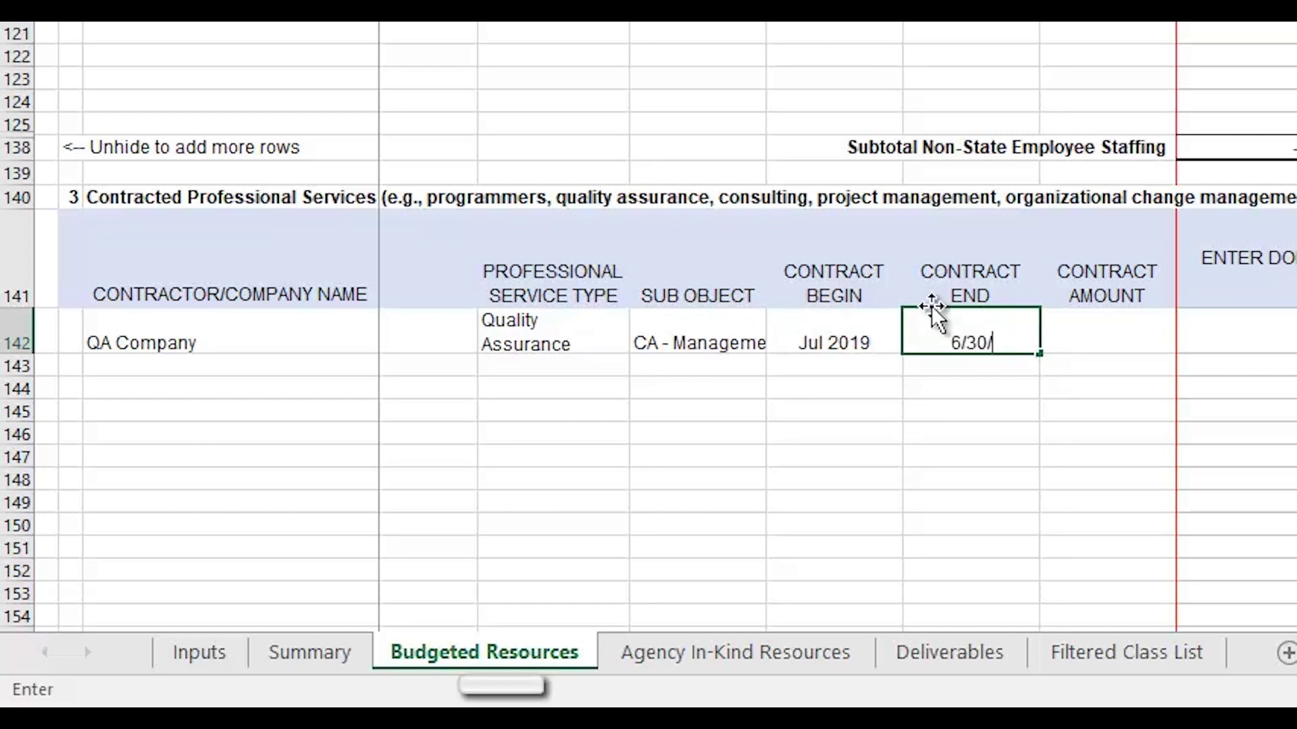
pyautogui.write('2019')
pyautogui.press('Tab')
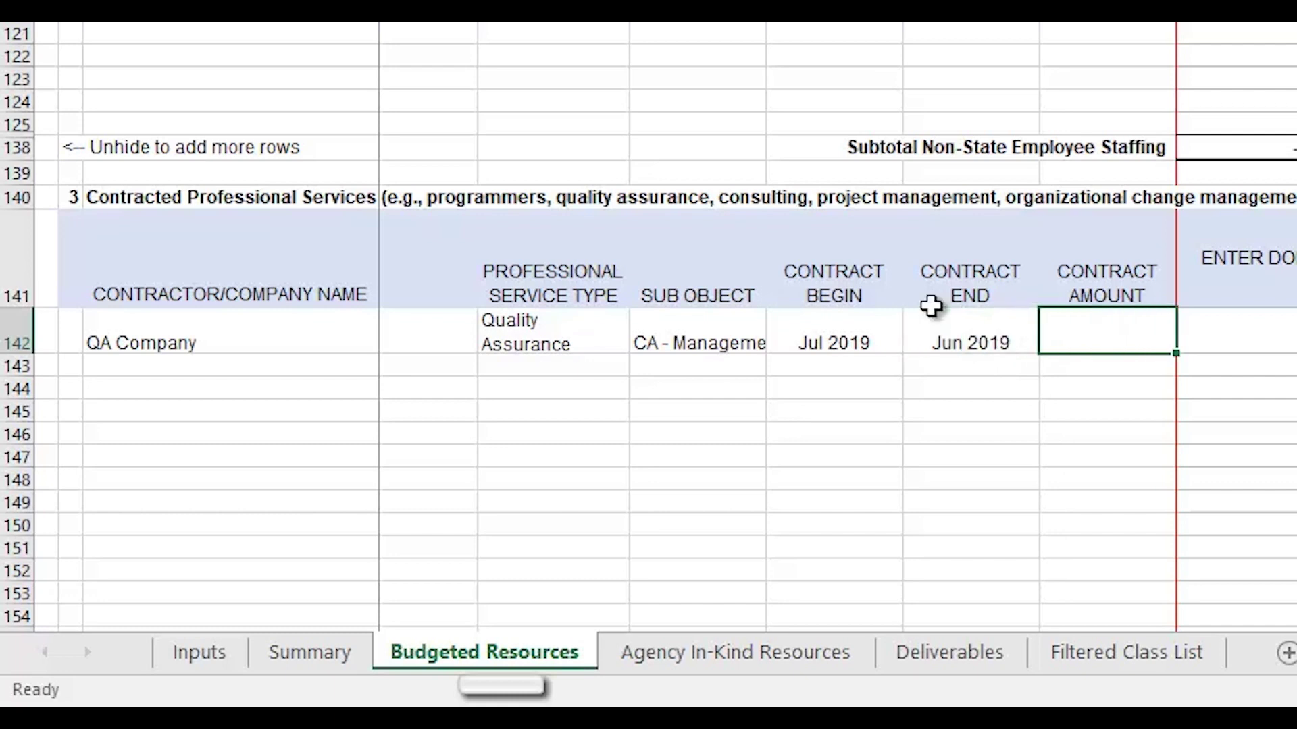
pyautogui.write('240000')
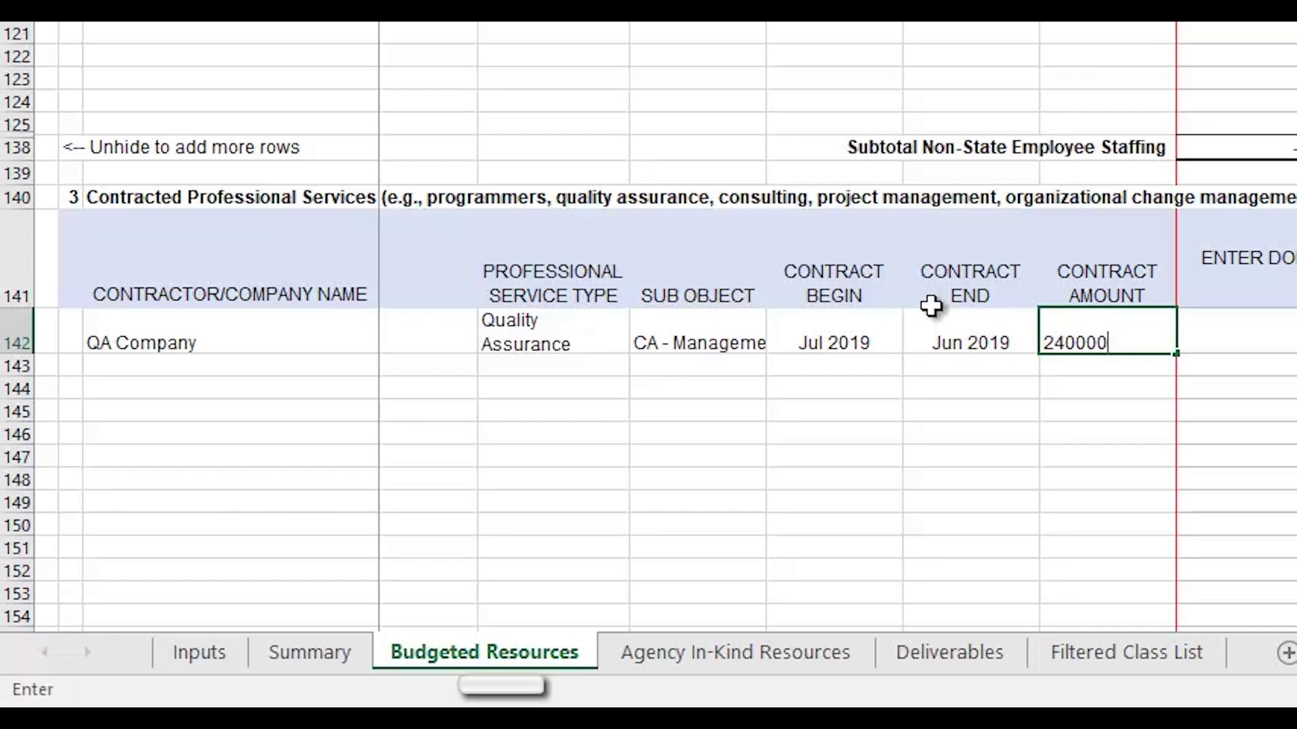
pyautogui.press('Tab')
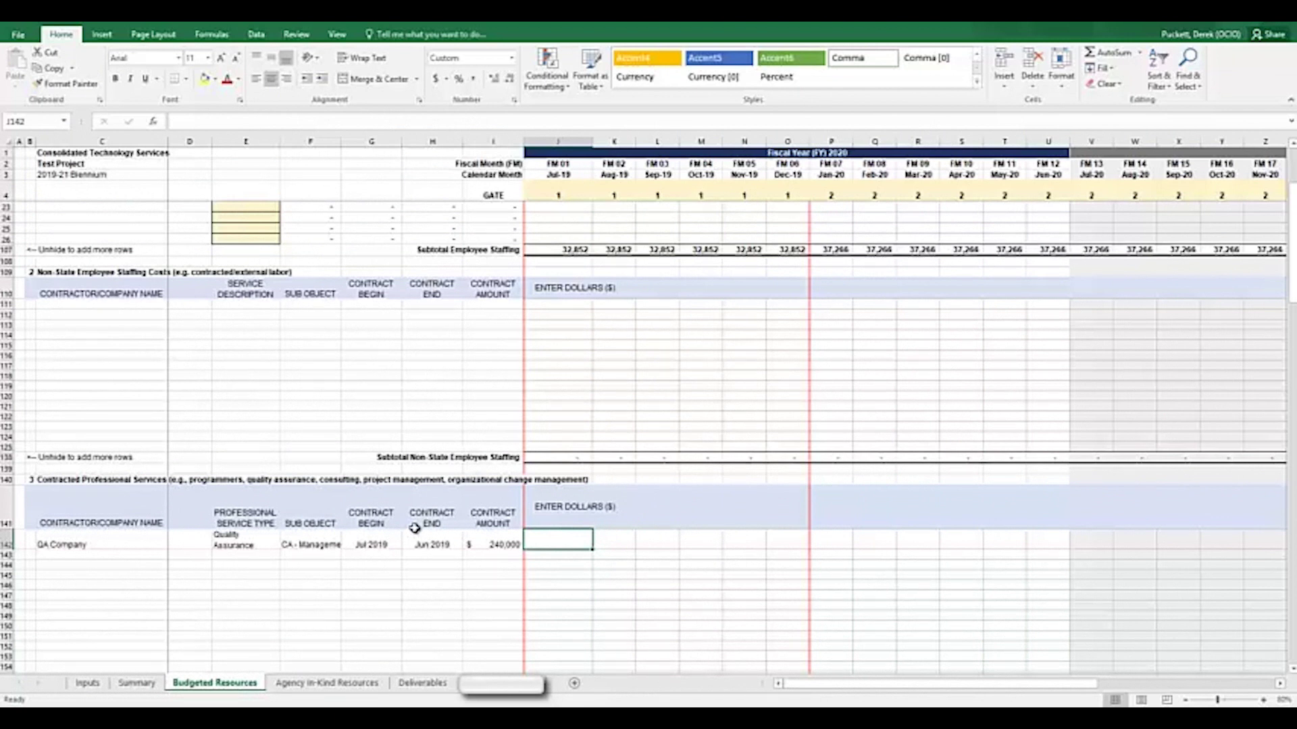
# Step: Give QA Company 20,000 per month from Jul-19 through Jun-21
pyautogui.write('2')
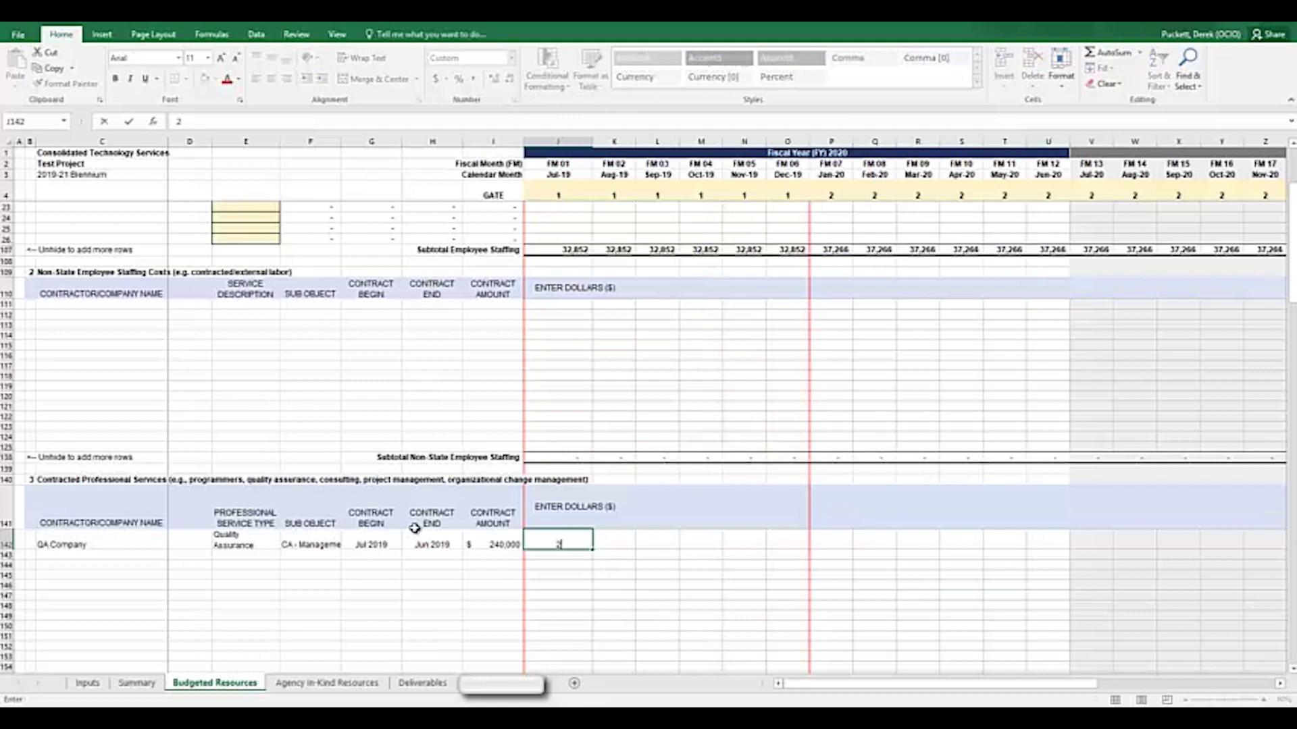
pyautogui.write('0,000')
pyautogui.press('Tab')
pyautogui.click(576, 539)
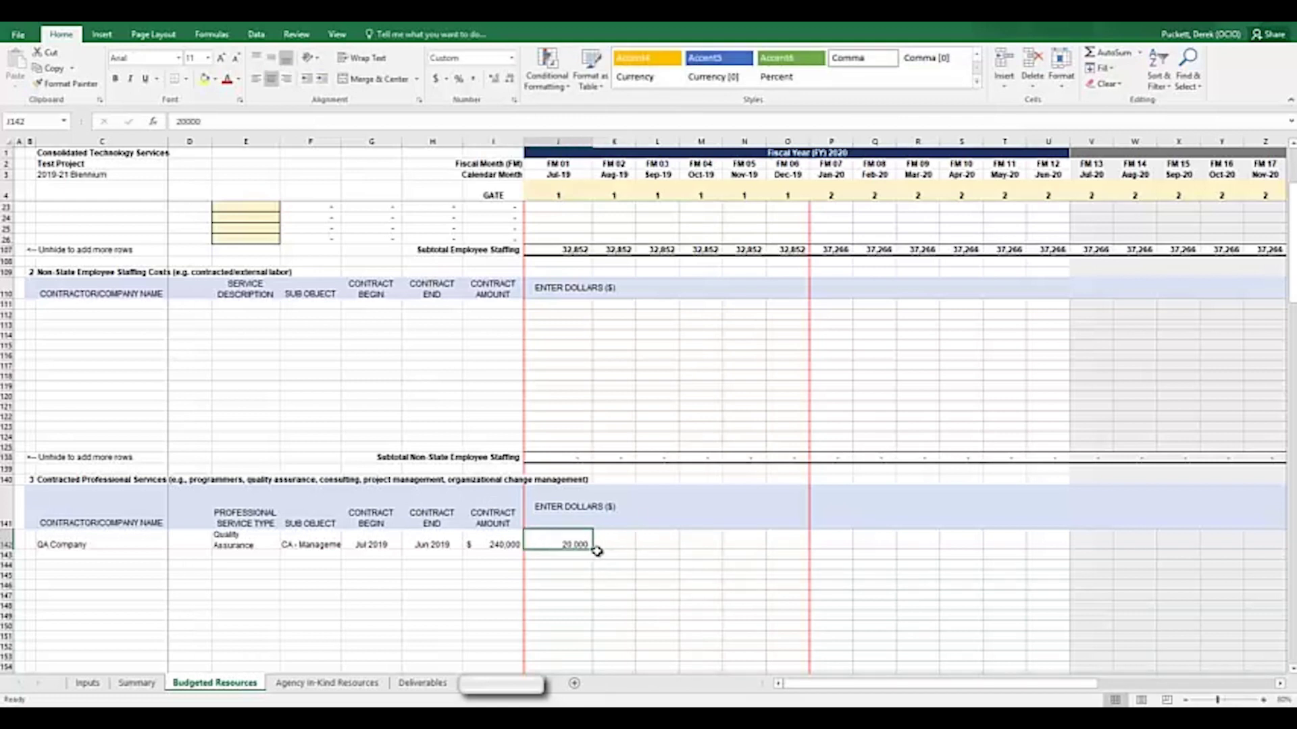
pyautogui.moveTo(593, 549); pyautogui.dragTo(1163, 547)
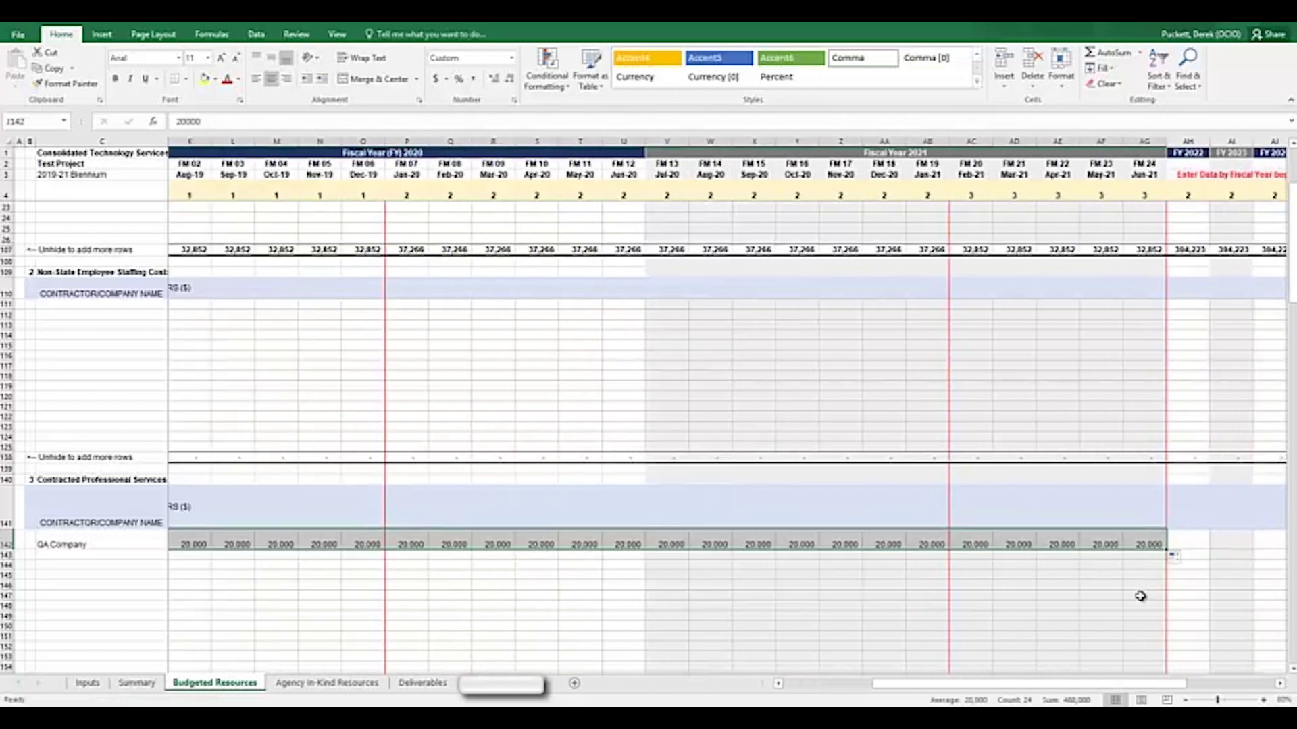
# Step: Enter 120,000 for QA Company in FY 2022 and fill it through FY 2025
pyautogui.click(1178, 543)
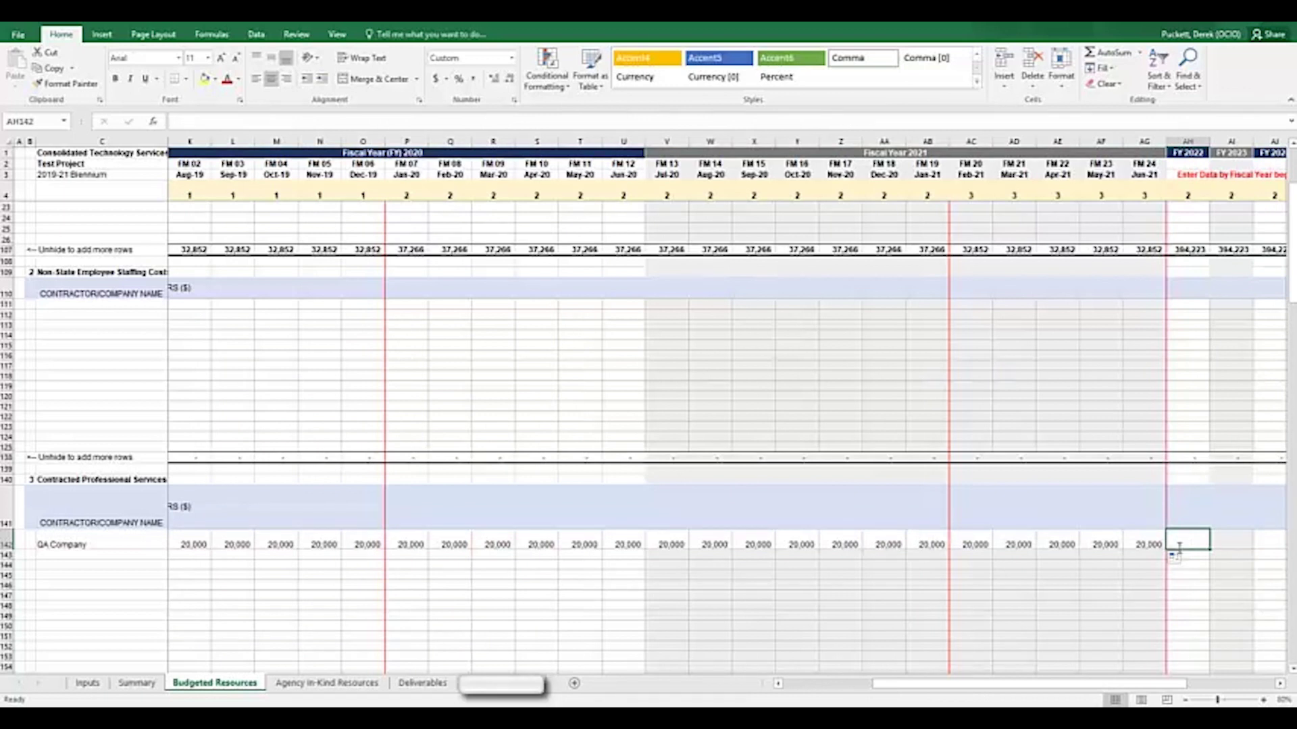
pyautogui.write('120000')
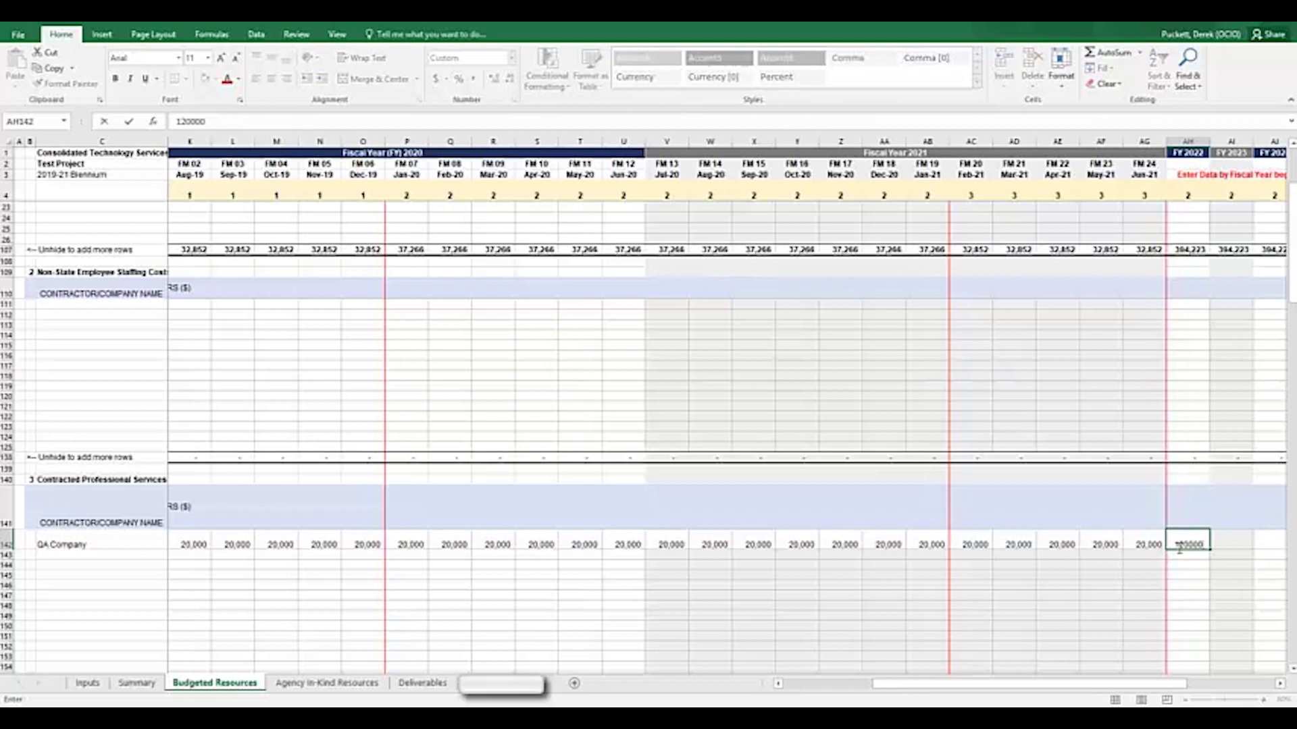
pyautogui.press('Tab')
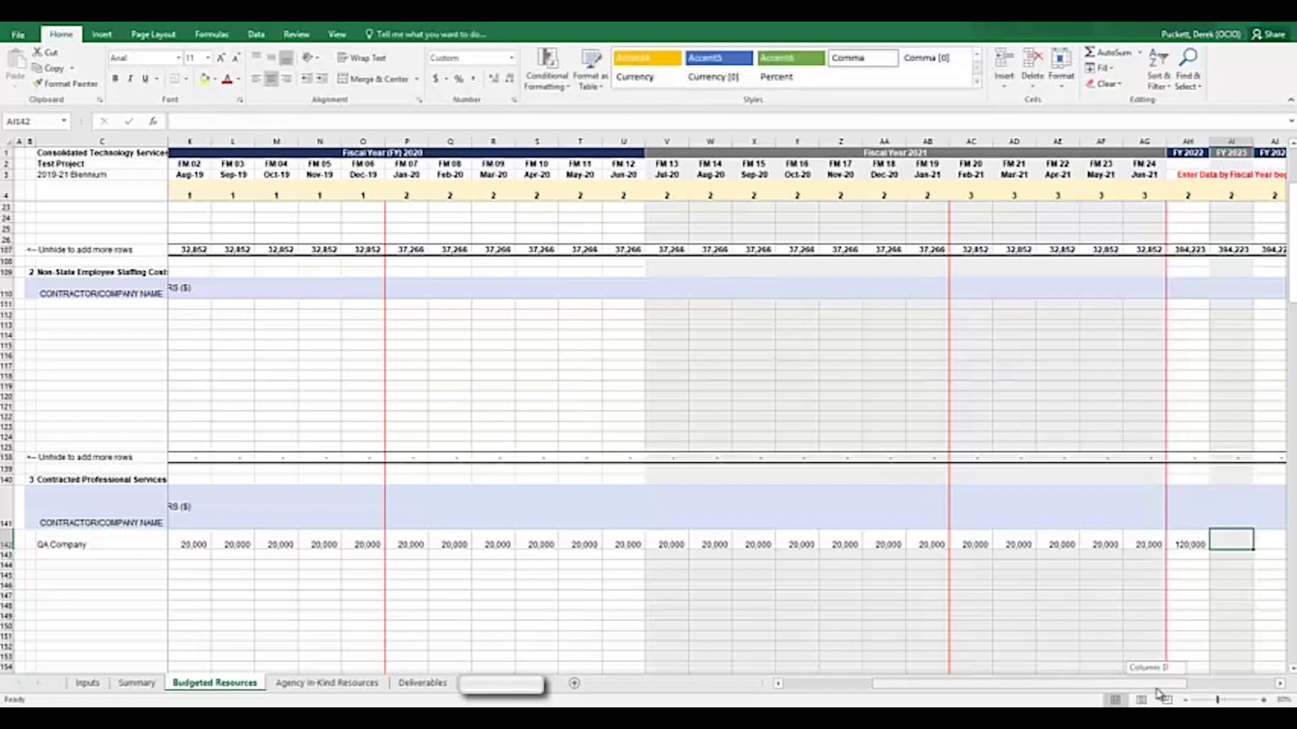
pyautogui.hscroll(5, 1161, 630)
pyautogui.click(1017, 543)
pyautogui.moveTo(1036, 552); pyautogui.dragTo(1156, 547)
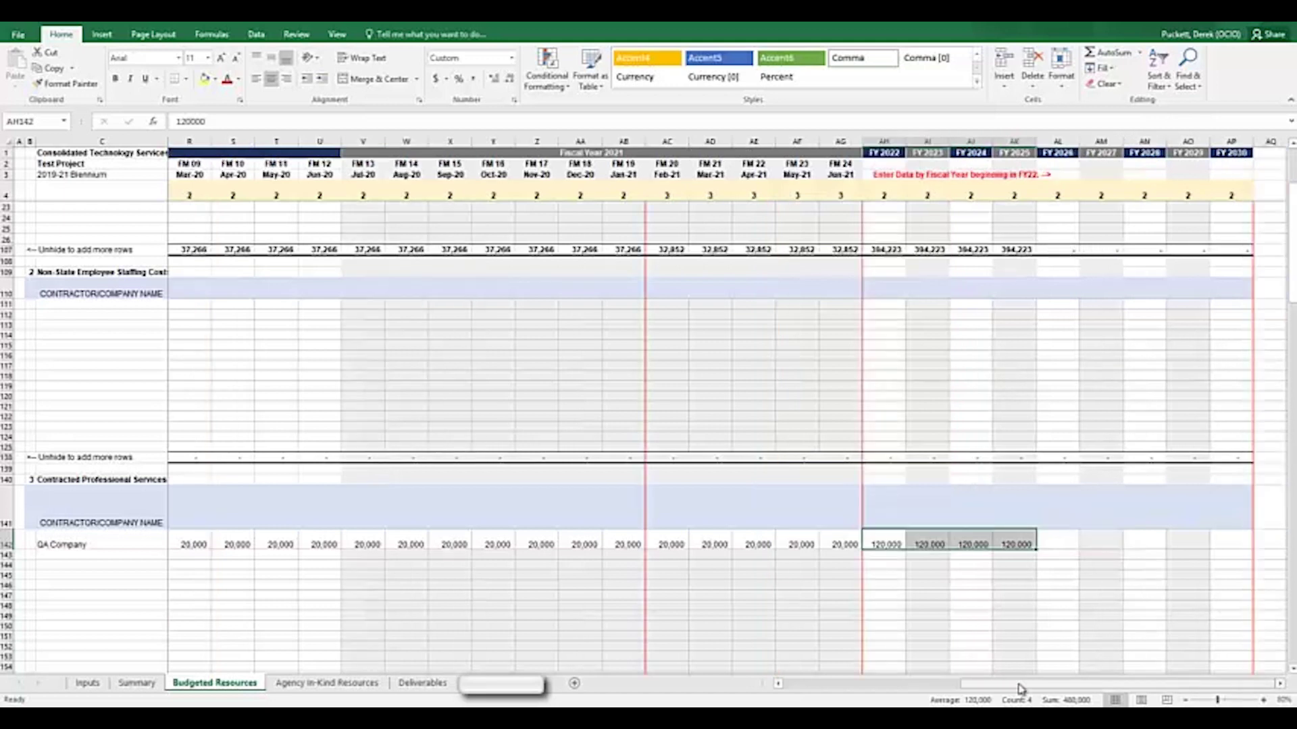
pyautogui.moveTo(1019, 686); pyautogui.dragTo(794, 695)
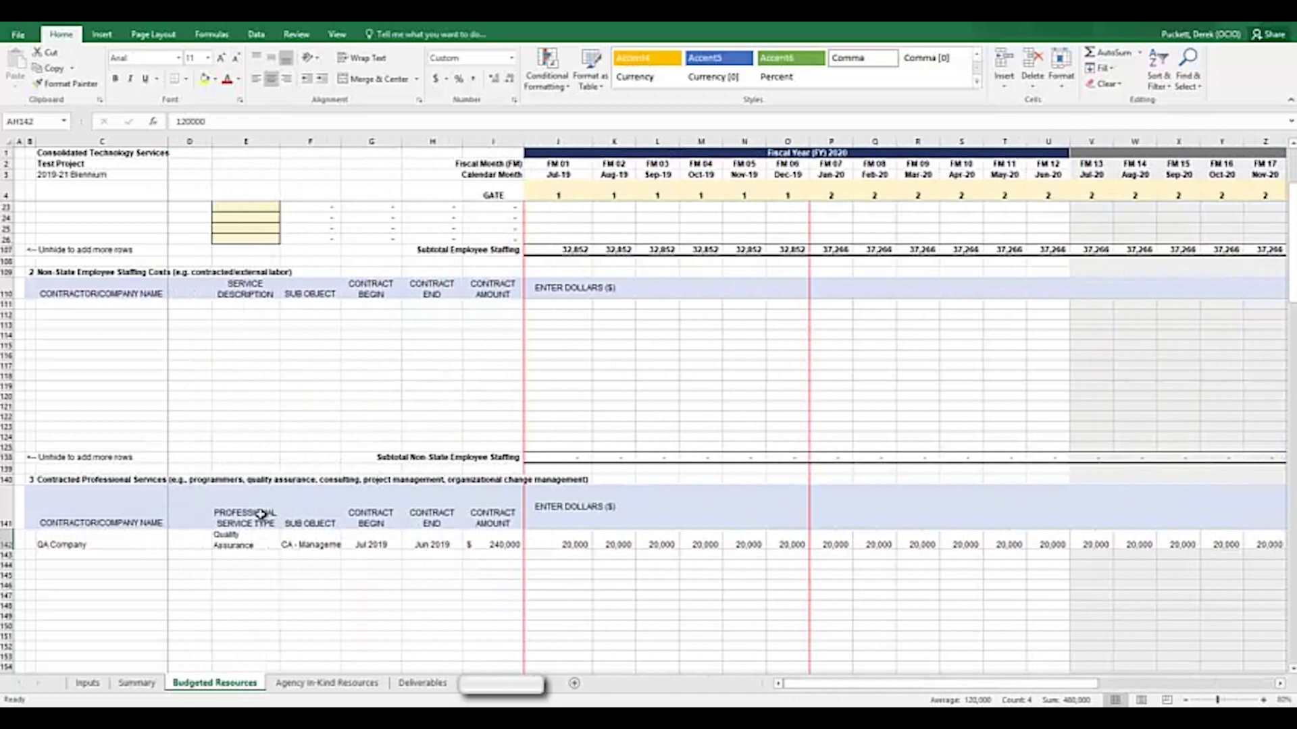
# Step: Add 'Implementation Vendor' with category 'Implementation' in the first software licence row
pyautogui.scroll(-7, 257, 517)
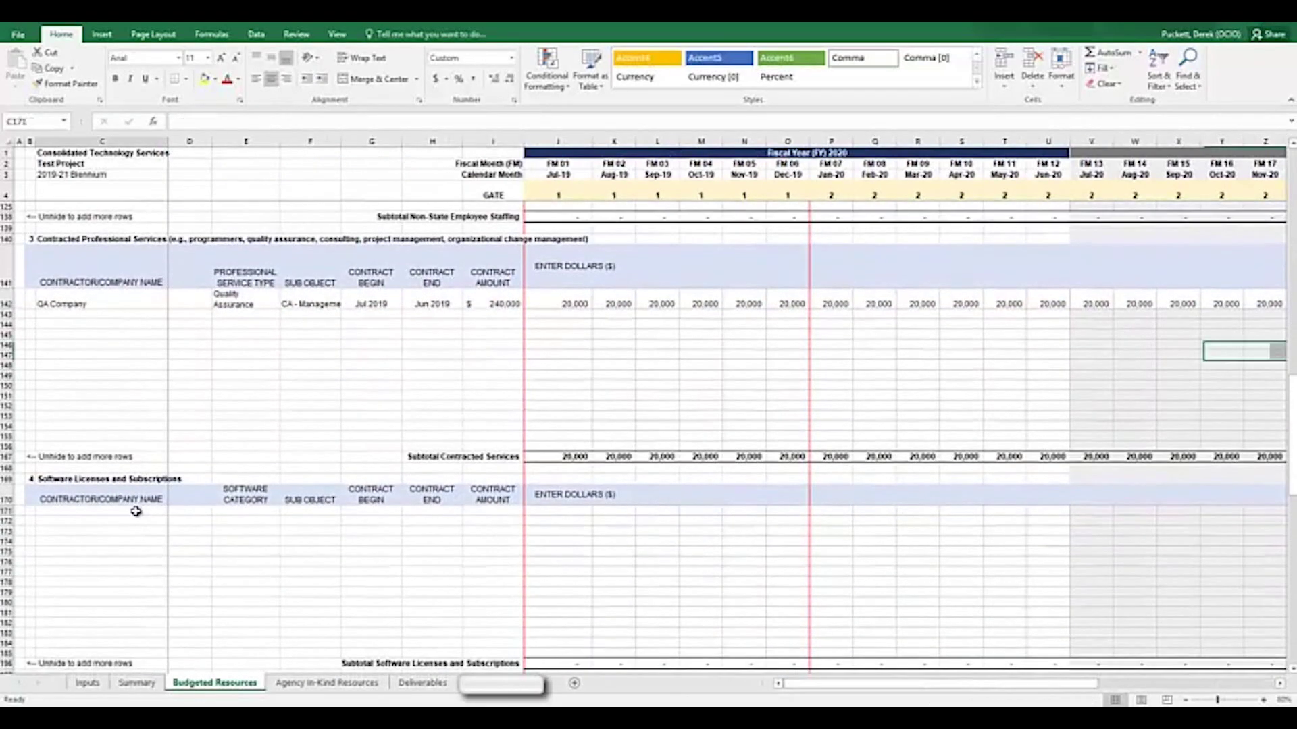
pyautogui.click(135, 511)
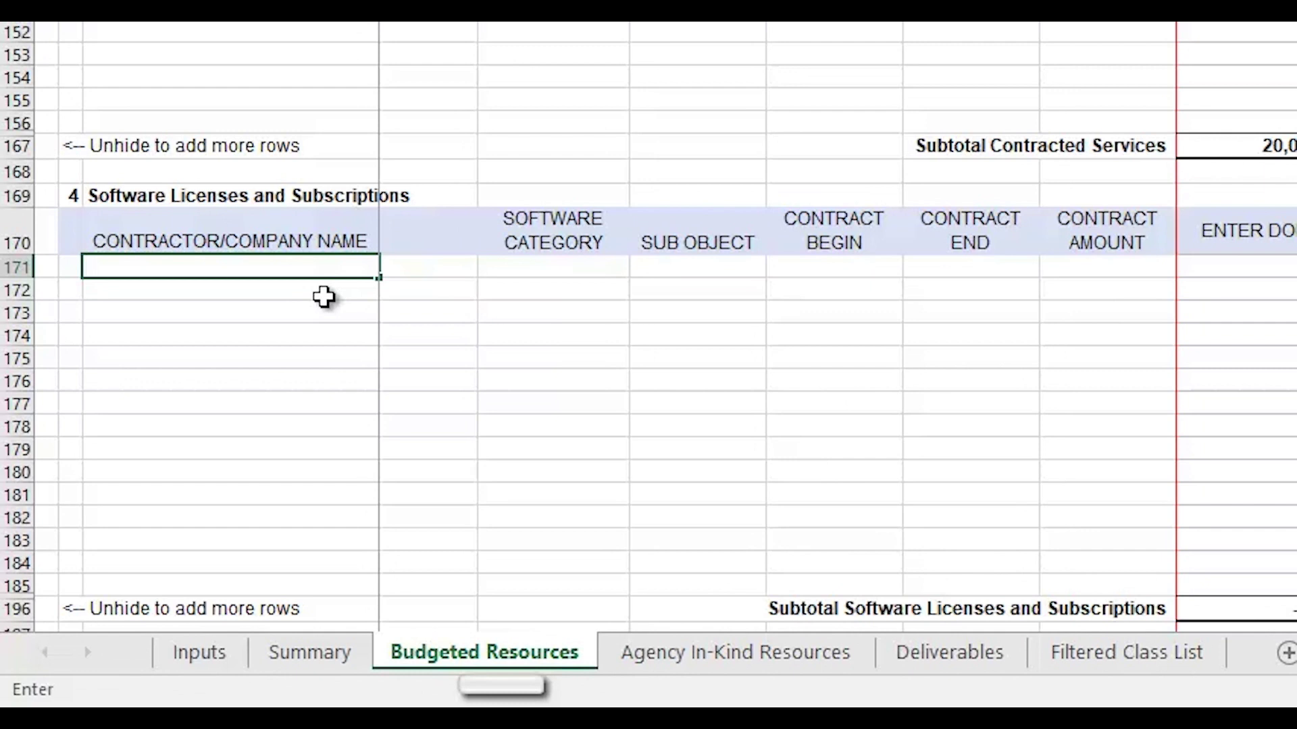
pyautogui.write('Implementa')
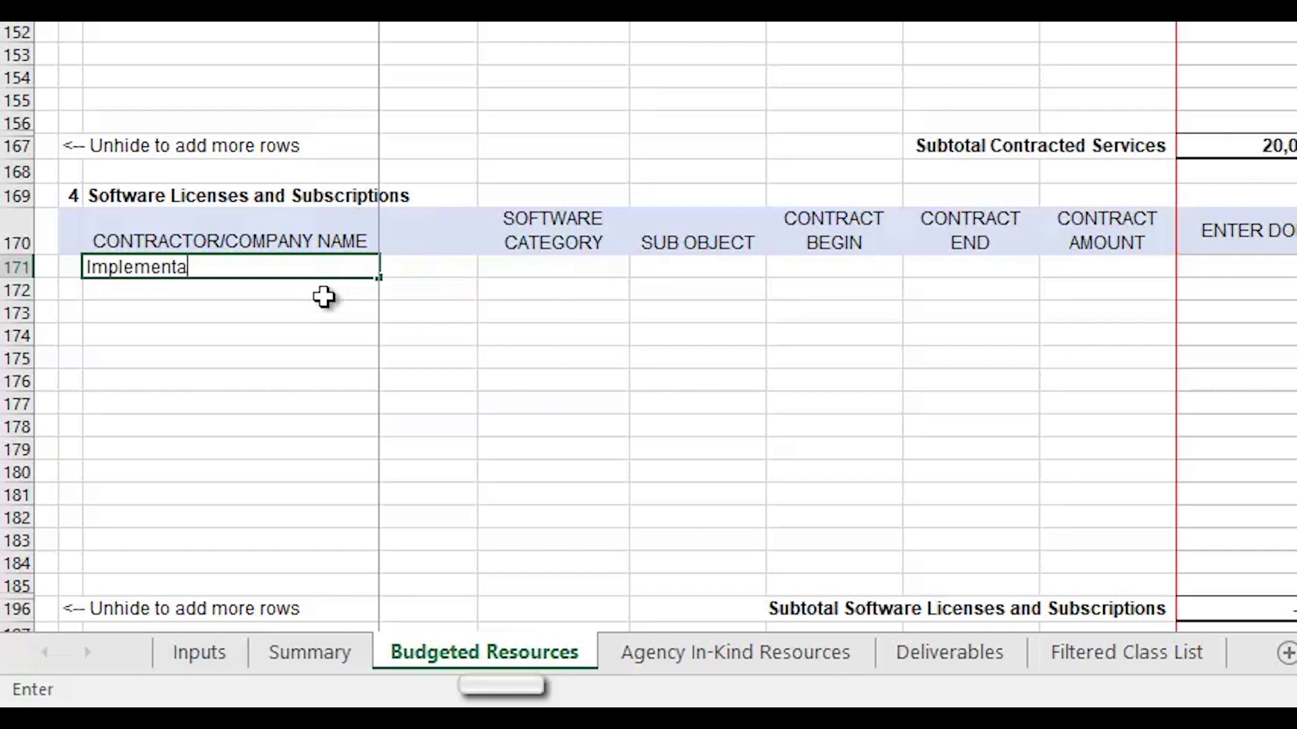
pyautogui.write('tion Vendor')
pyautogui.press('Tab')
pyautogui.write('Implem')
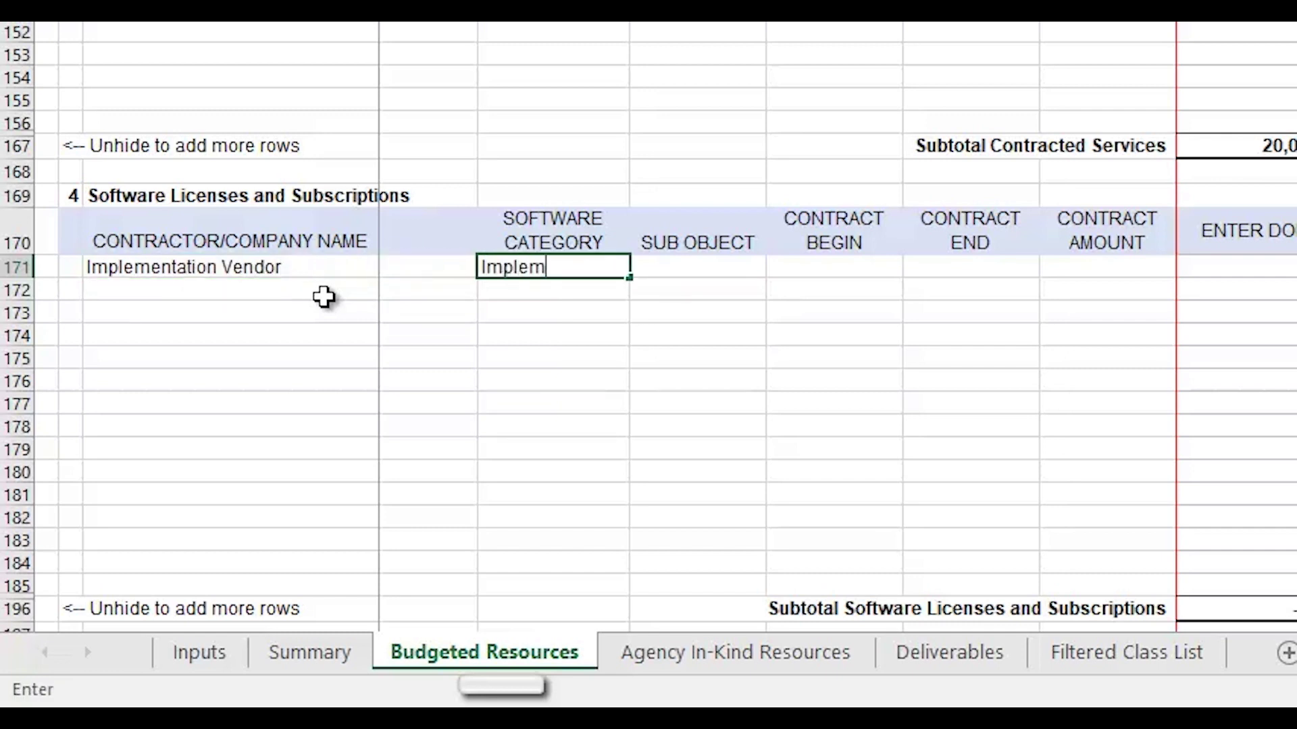
pyautogui.write('entation')
pyautogui.press('Tab')
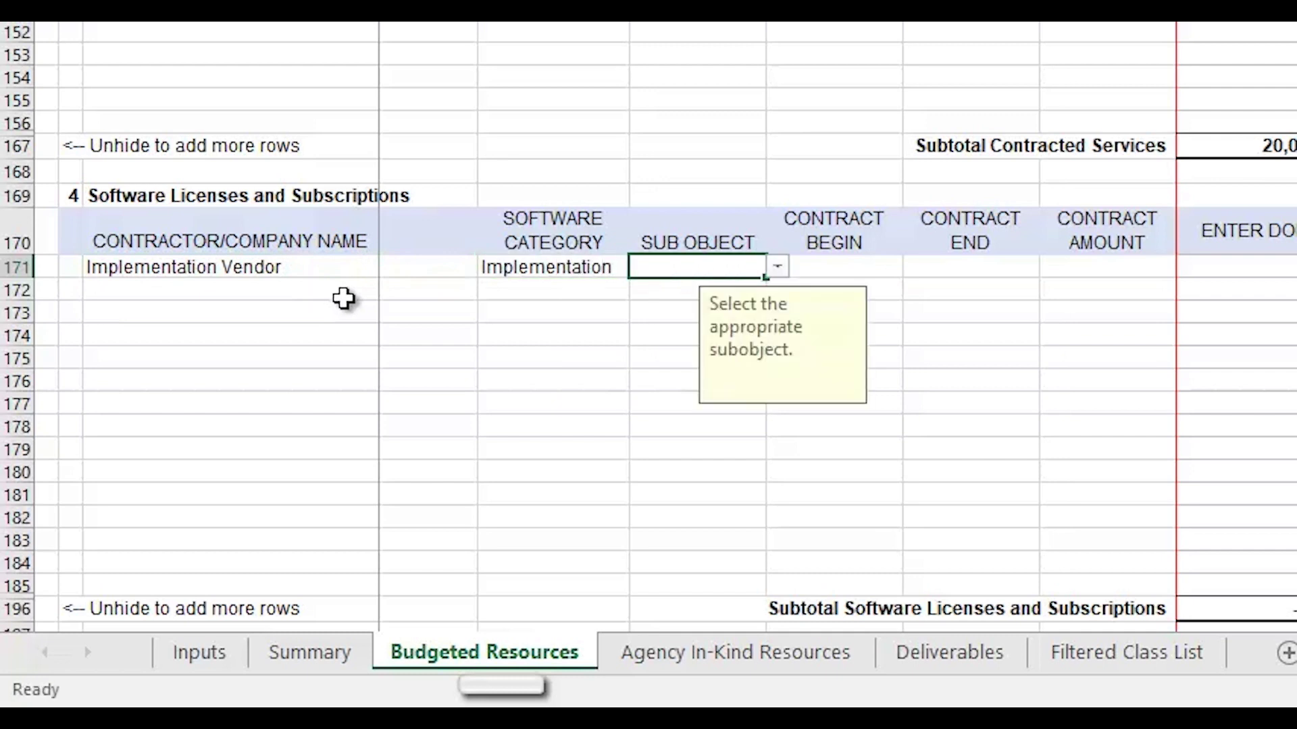
# Step: Set sub object EY, the contract begin date, a Jun 2019 end date, and $2,000,000
pyautogui.click(777, 266)
pyautogui.click(751, 298)
pyautogui.click(862, 265)
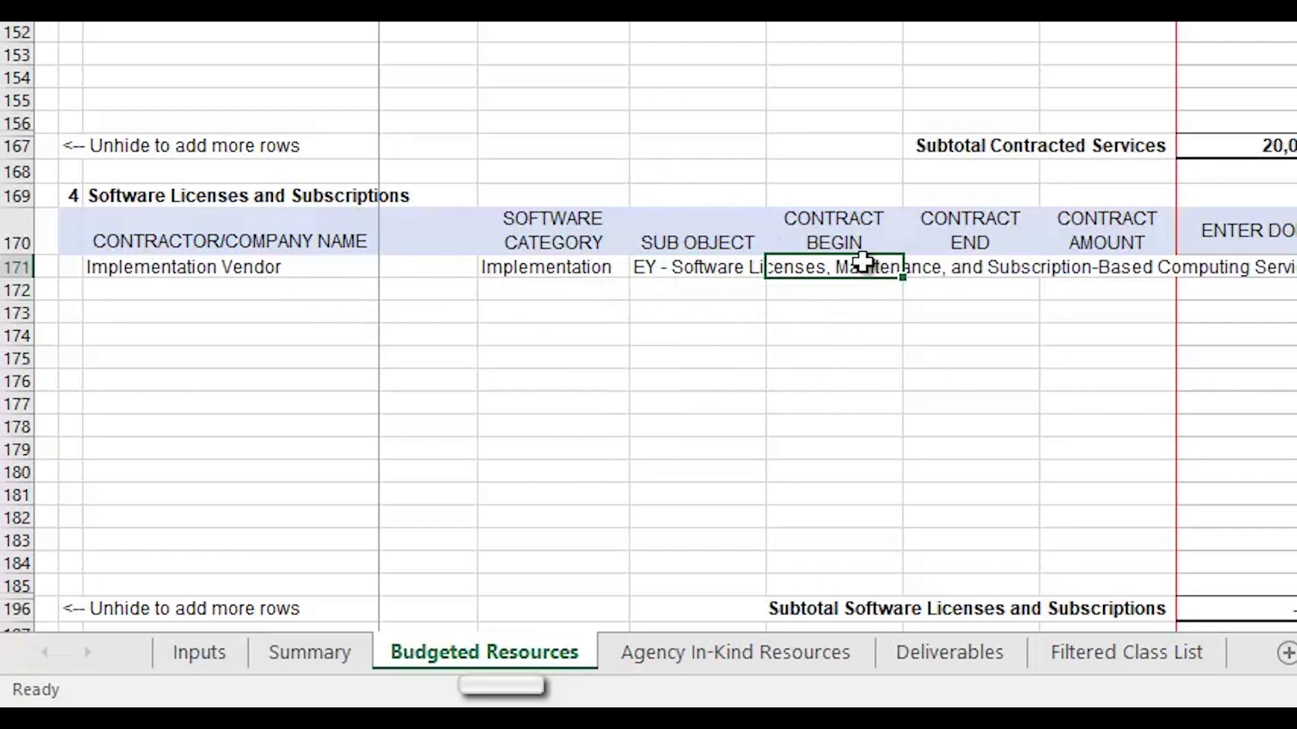
pyautogui.write('July 2')
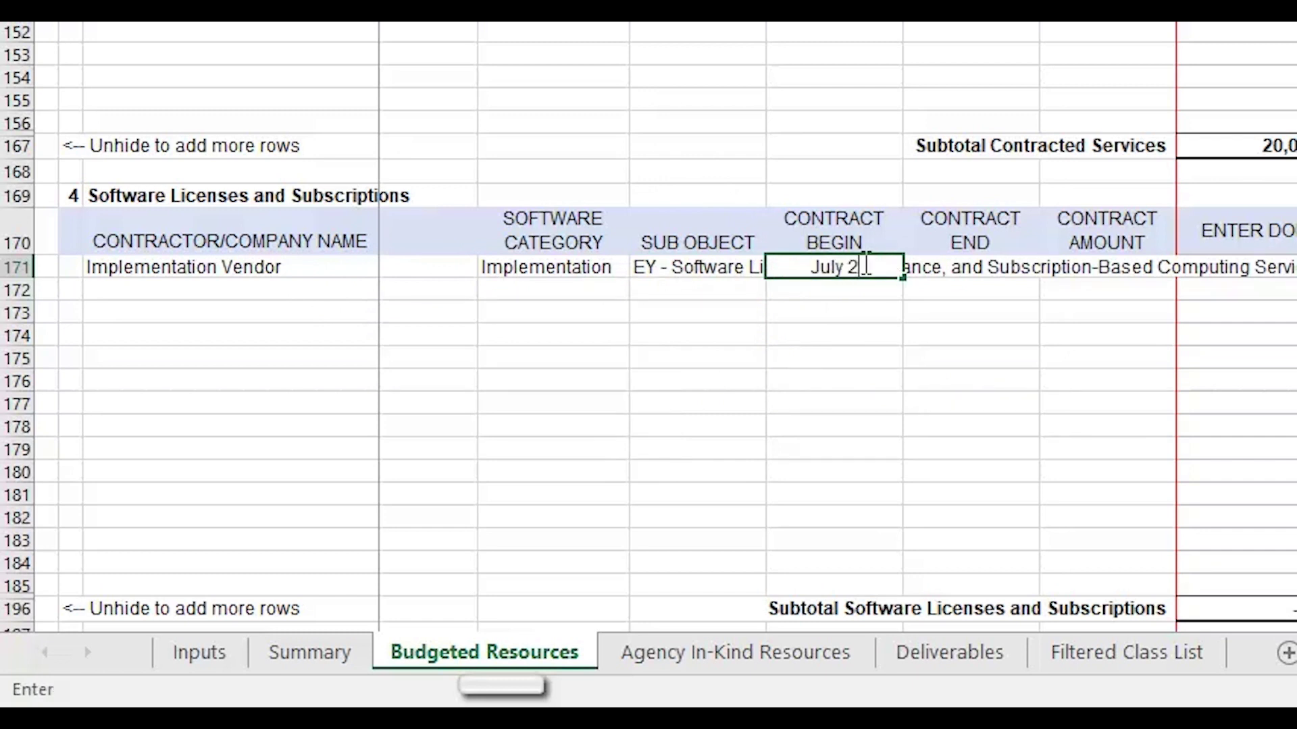
pyautogui.write('025')
pyautogui.press('Tab')
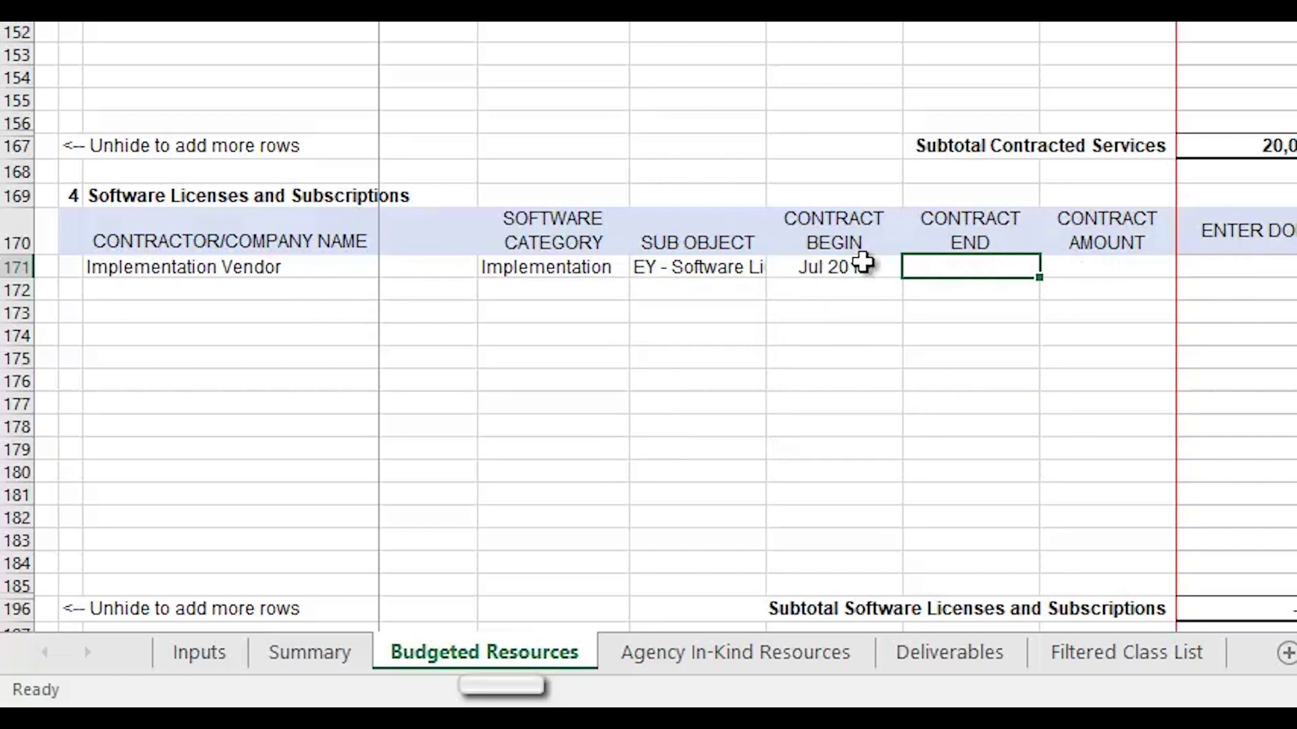
pyautogui.write('Jun 2019')
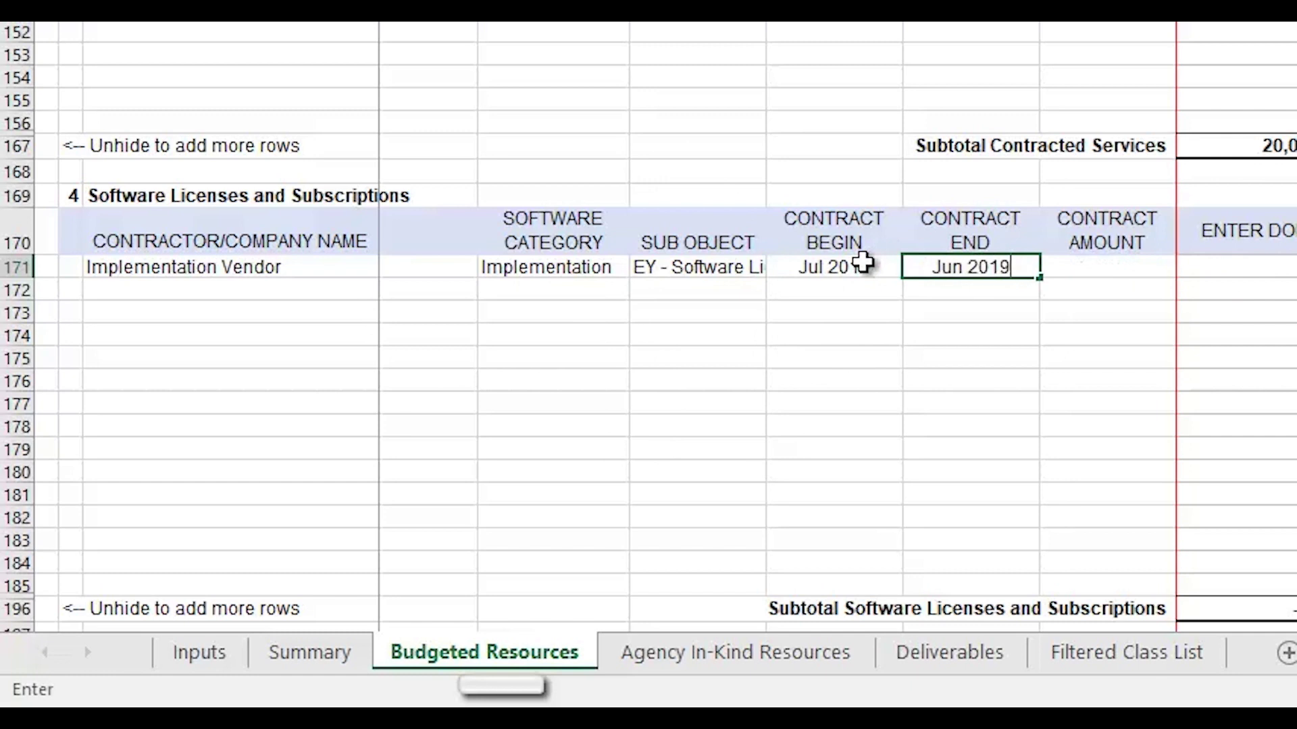
pyautogui.press('Tab')
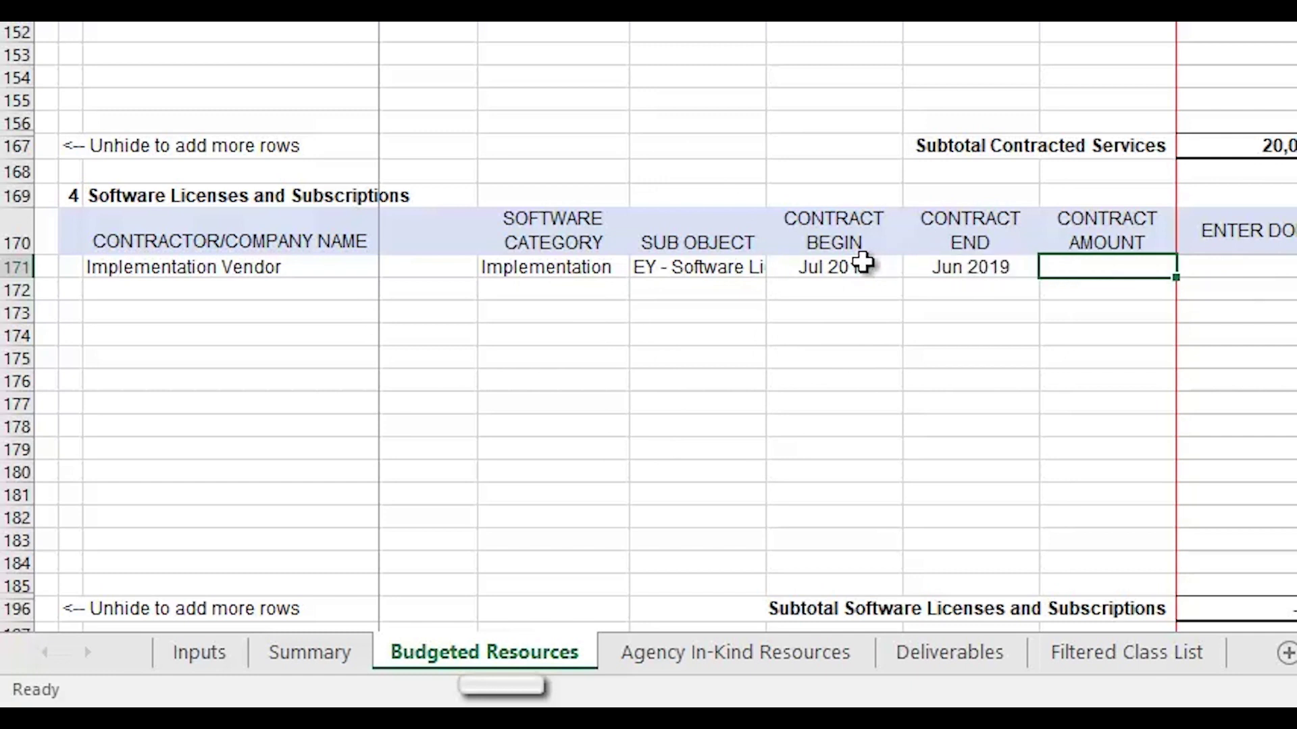
pyautogui.write('2,000,000')
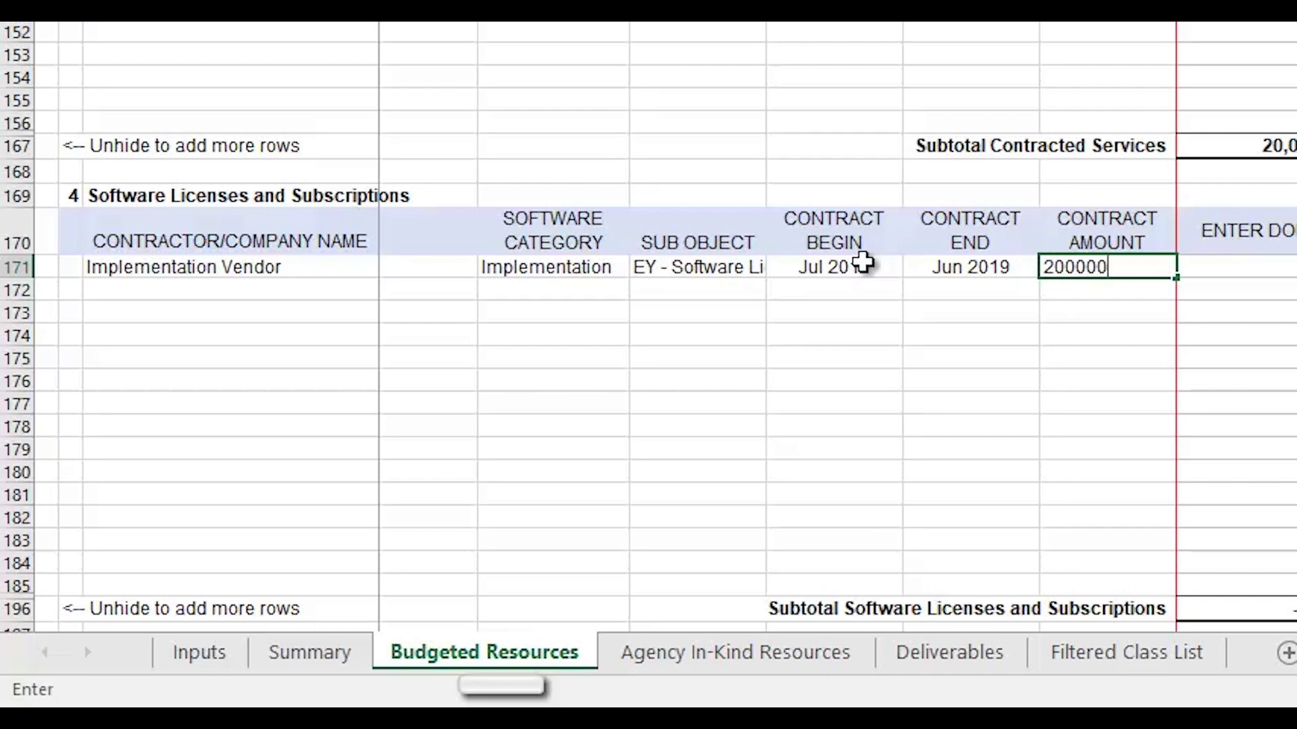
pyautogui.press('Tab')
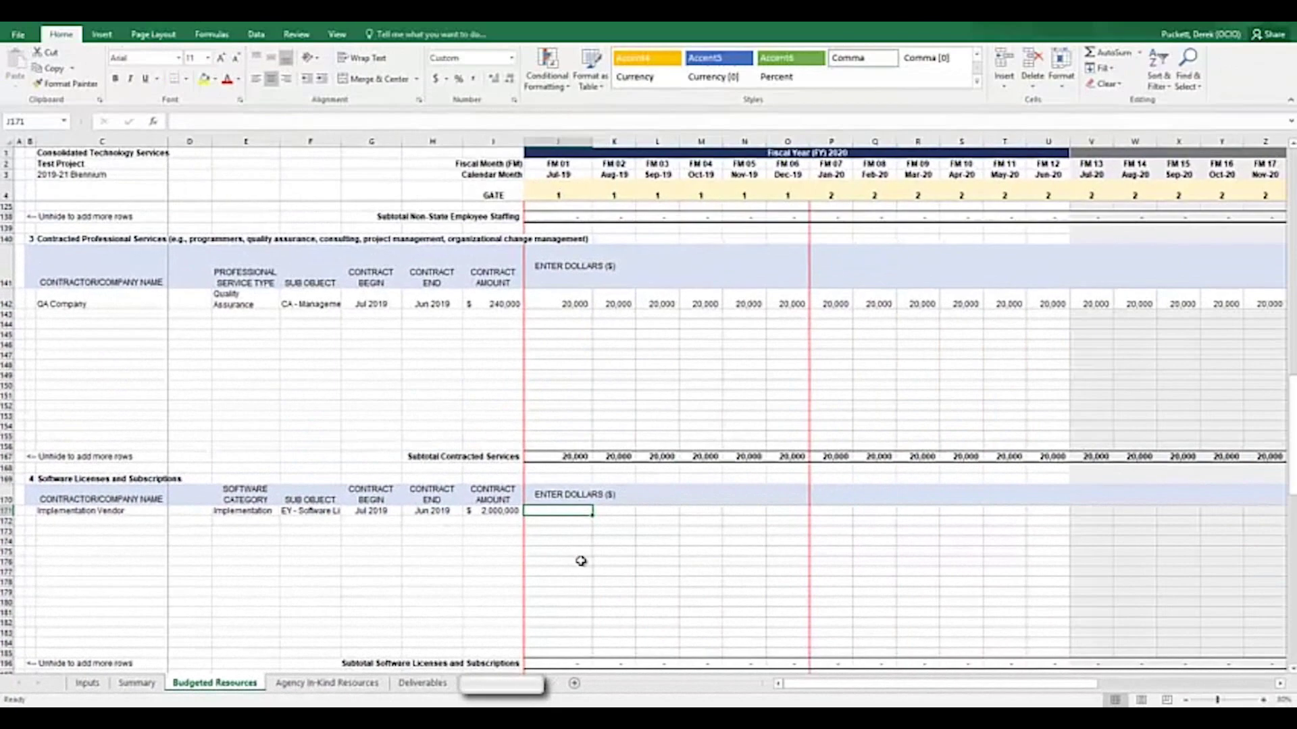
# Step: Enter 2,000,000 for Implementation Vendor in Aug-20 and widen column W to show it
pyautogui.click(1108, 267)
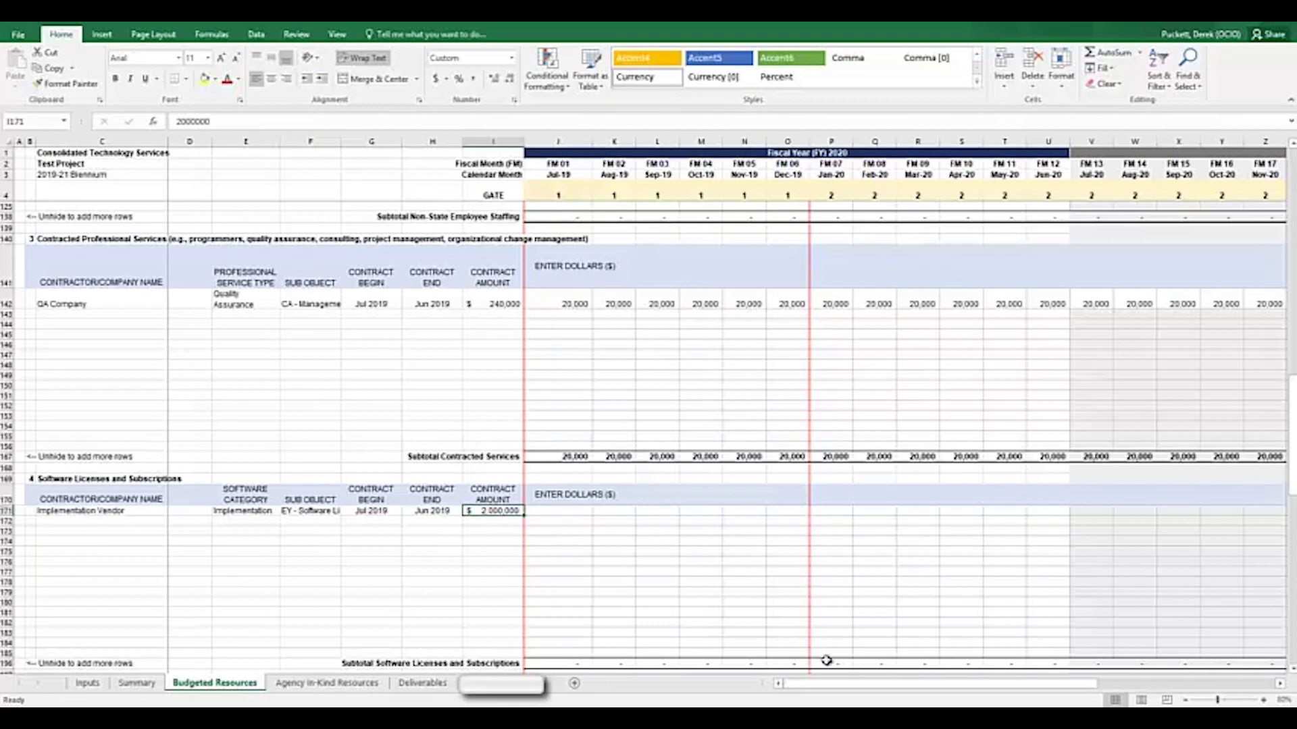
pyautogui.moveTo(831, 689); pyautogui.dragTo(857, 690)
pyautogui.click(1023, 511)
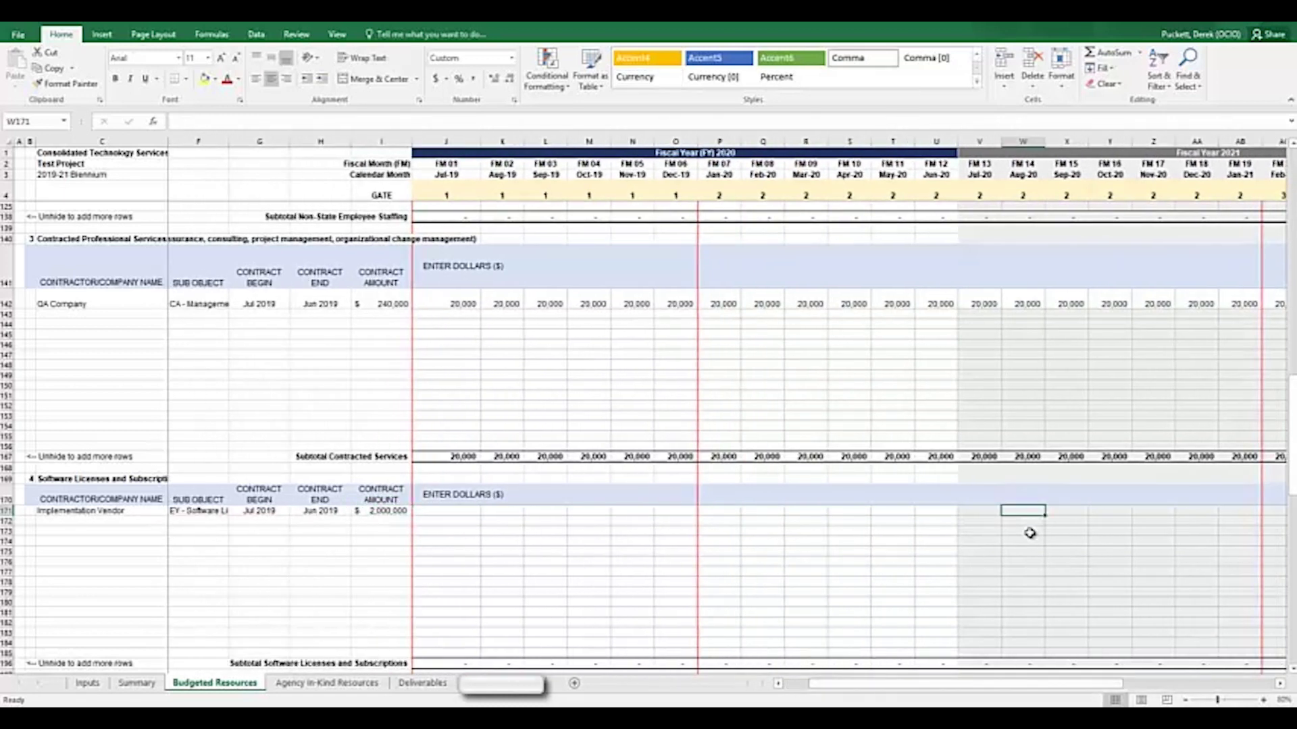
pyautogui.write('2000000')
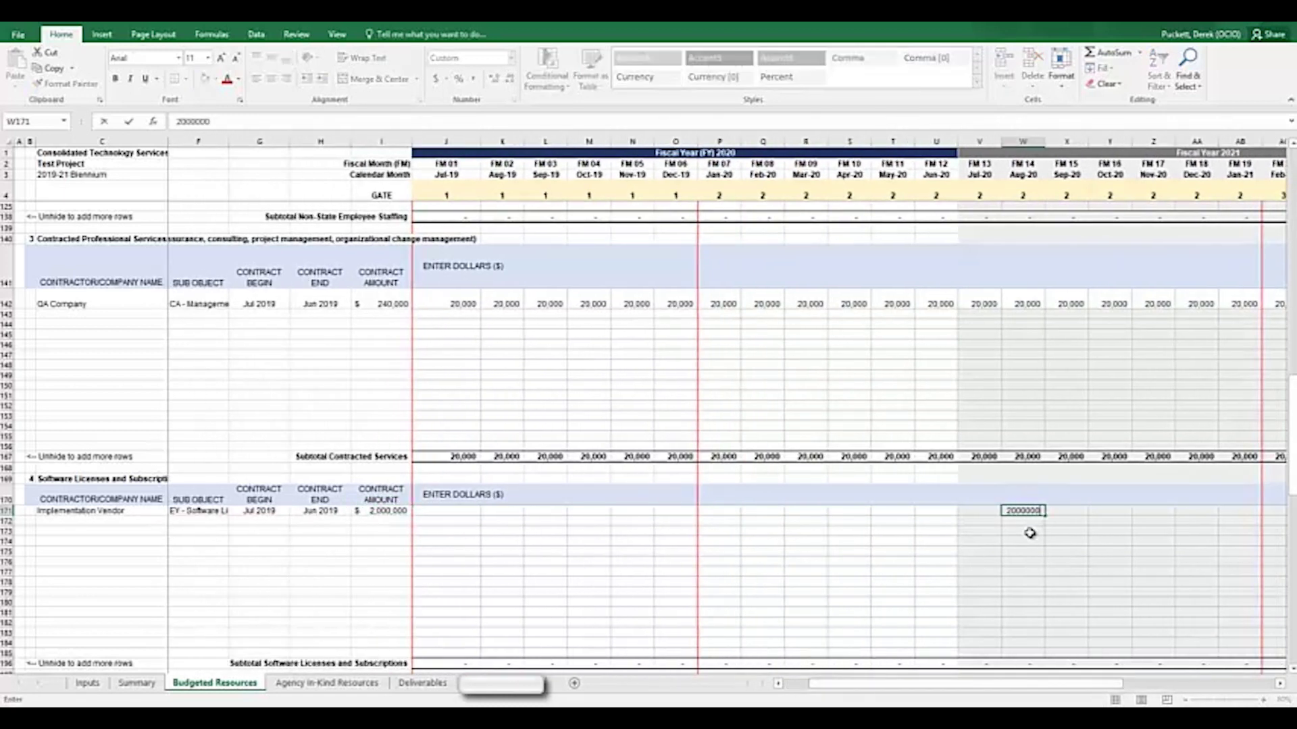
pyautogui.press('Tab')
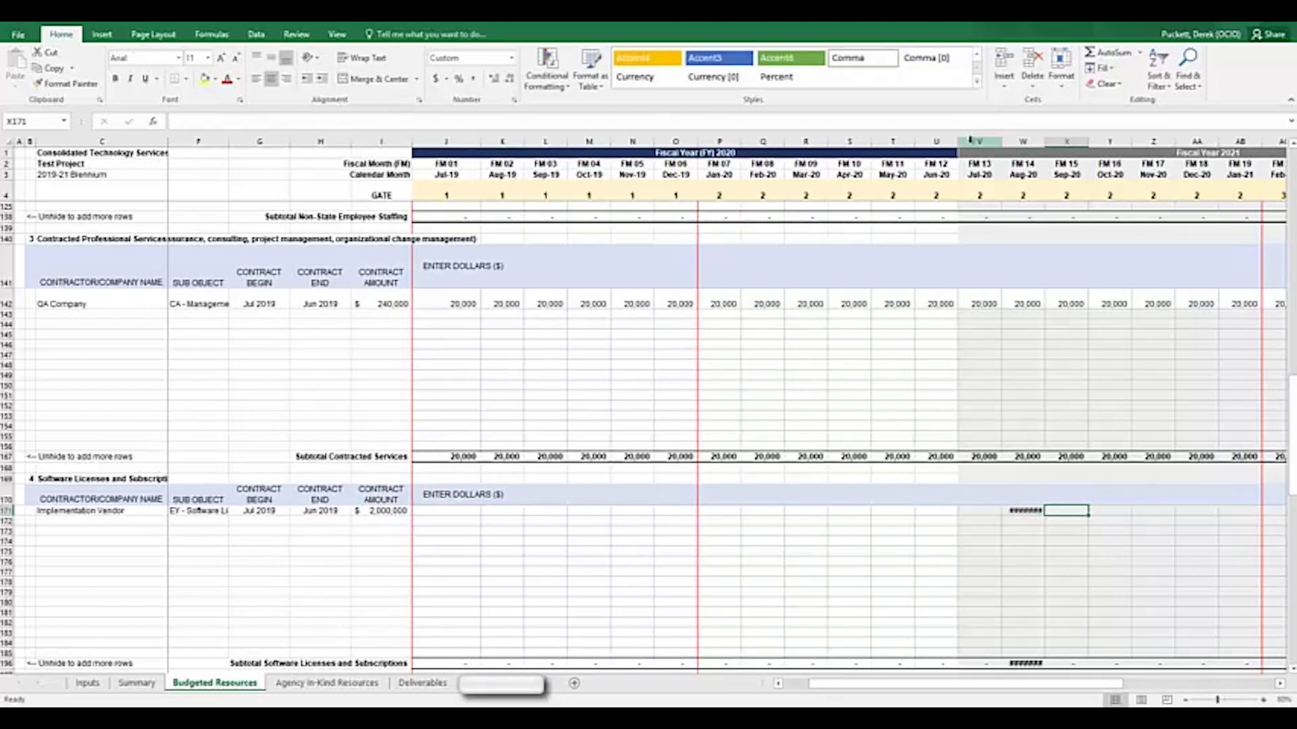
pyautogui.moveTo(1046, 142); pyautogui.dragTo(1064, 142)
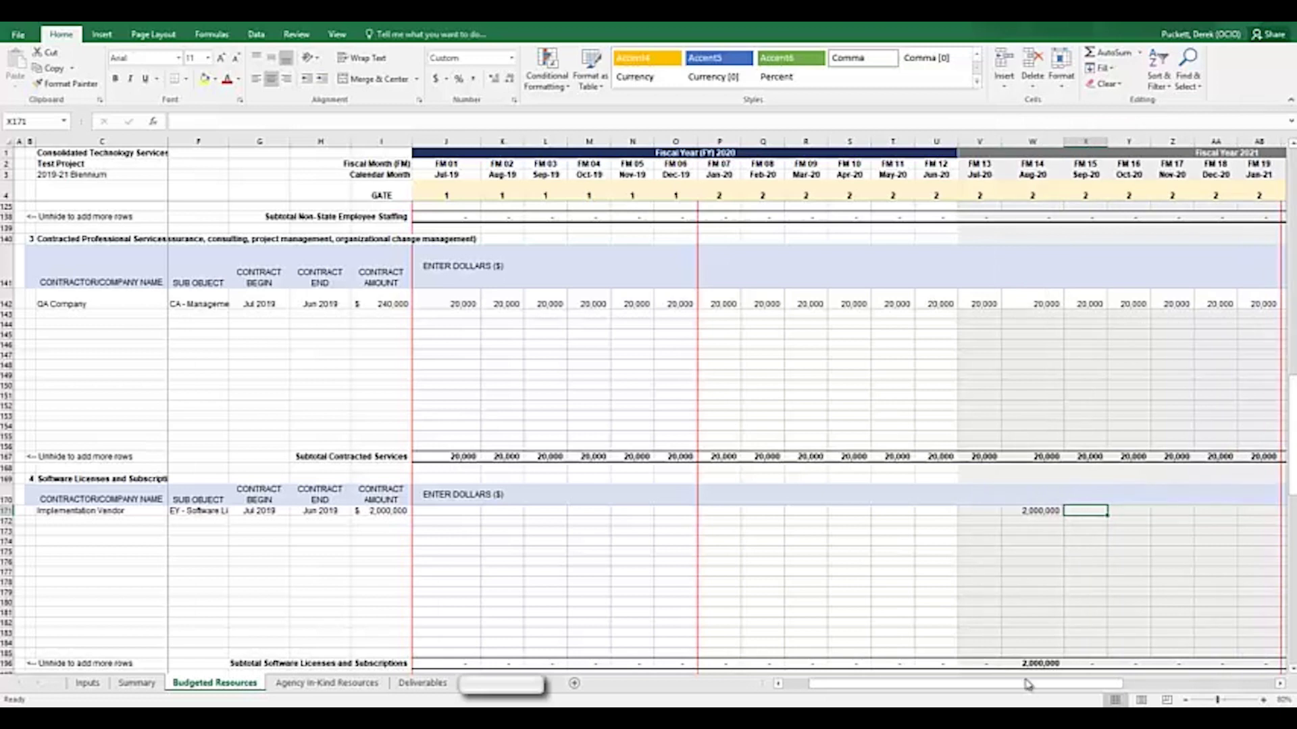
# Step: Enter 2,000,000 for Implementation Vendor in FY 2022 and fill it through FY 2025
pyautogui.moveTo(989, 685); pyautogui.dragTo(1125, 687)
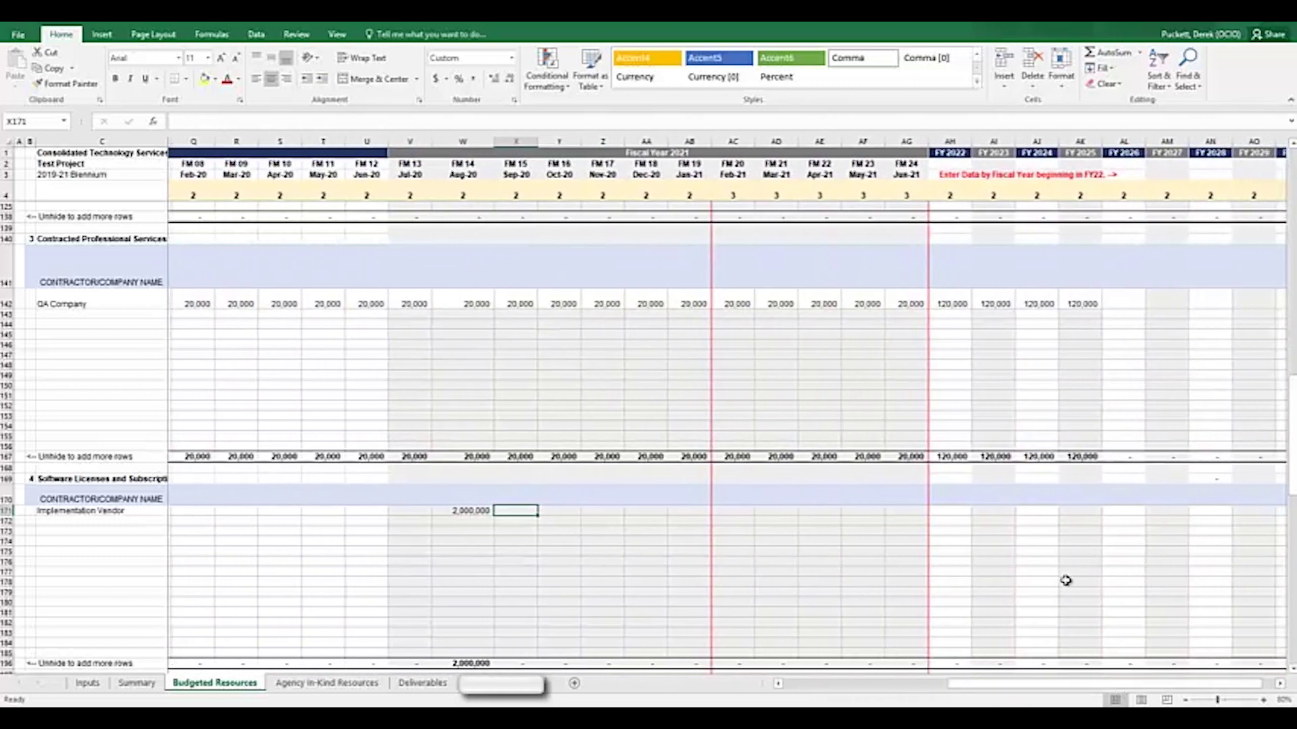
pyautogui.click(955, 513)
pyautogui.write('2000000')
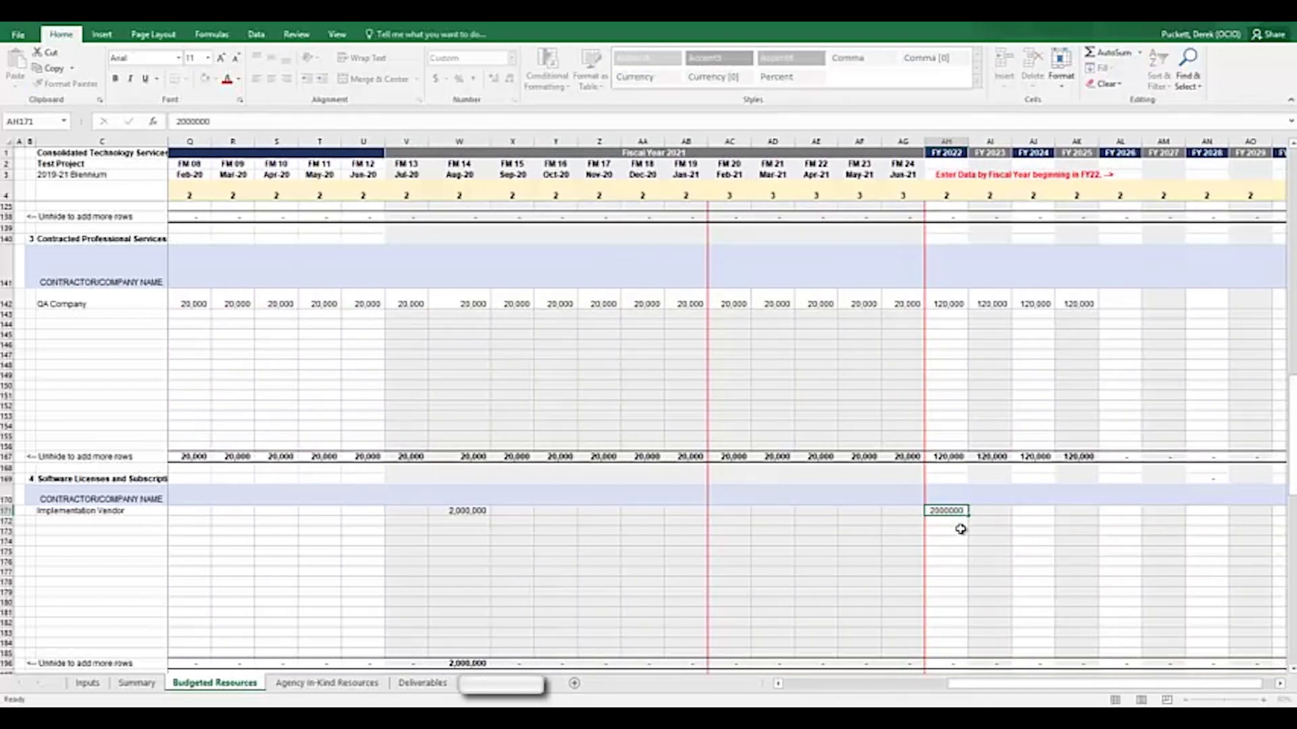
pyautogui.press('Tab')
pyautogui.click(952, 511)
pyautogui.moveTo(967, 516); pyautogui.dragTo(1085, 517)
pyautogui.moveTo(966, 684); pyautogui.dragTo(790, 684)
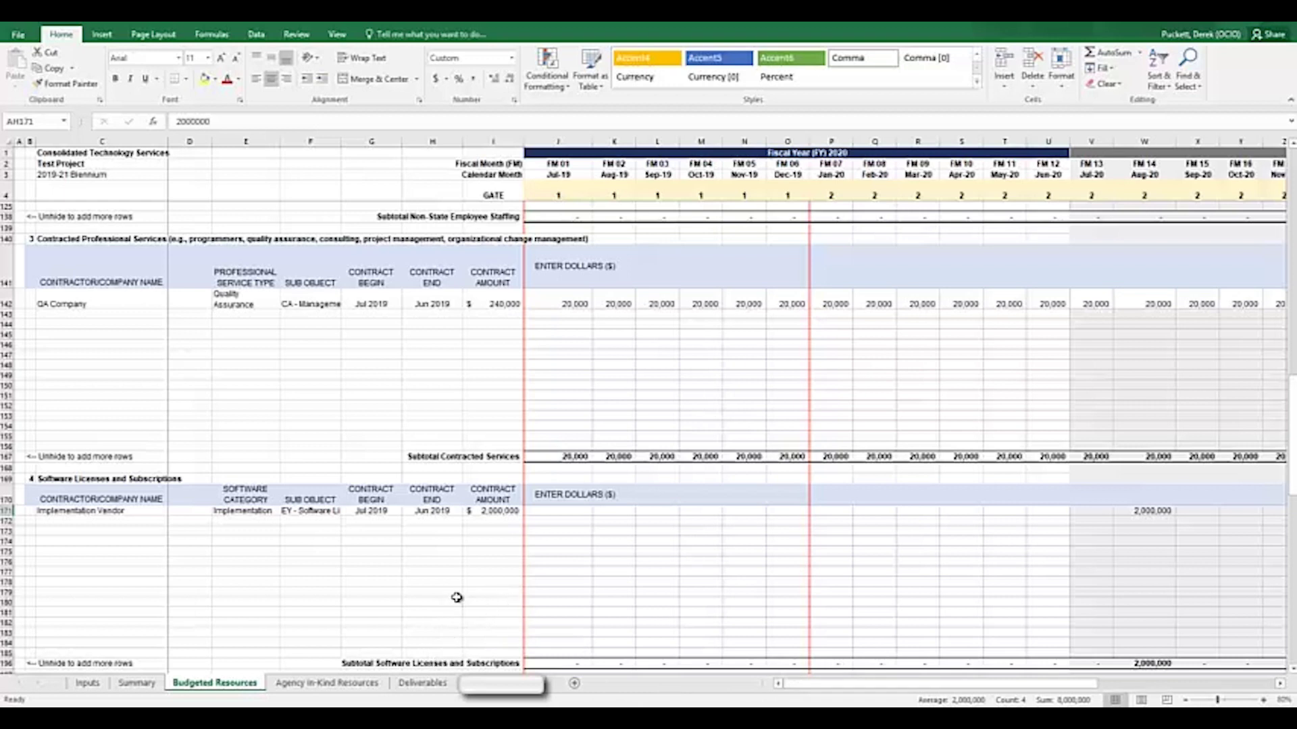
pyautogui.scroll(-15, 441, 594)
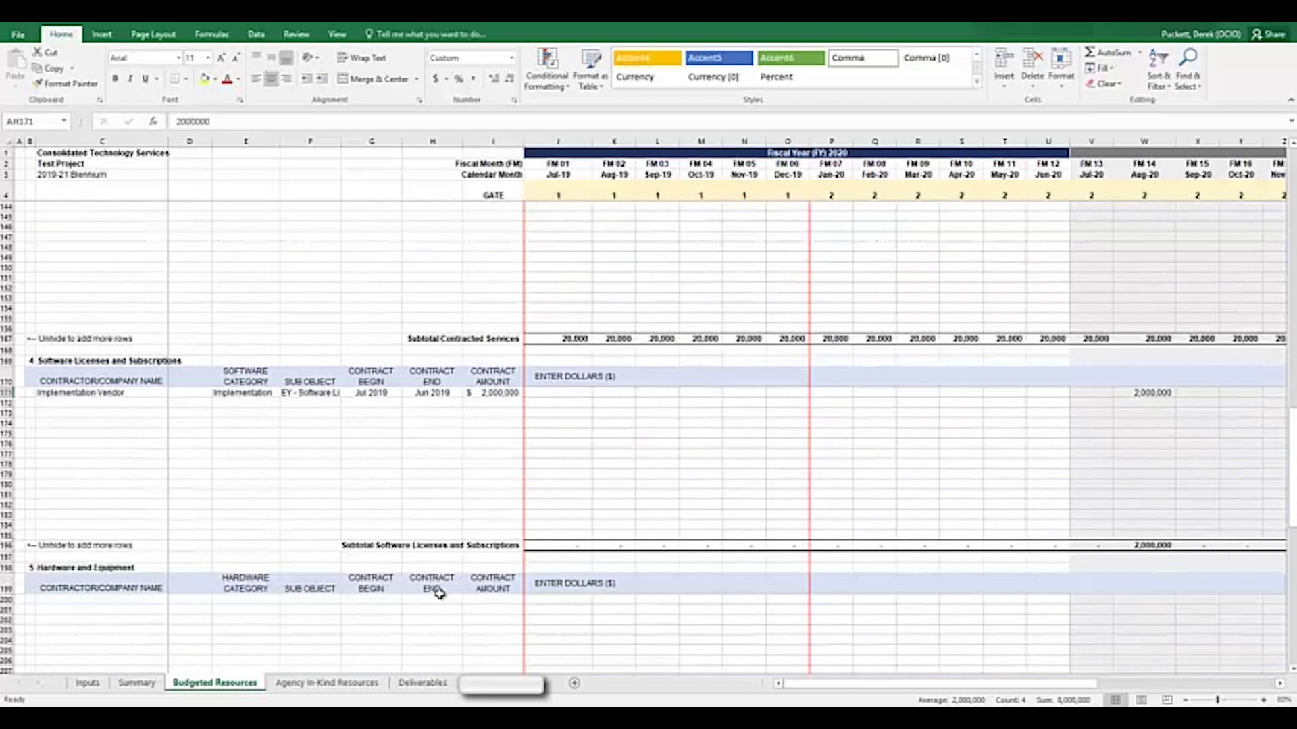
pyautogui.scroll(-5, 439, 592)
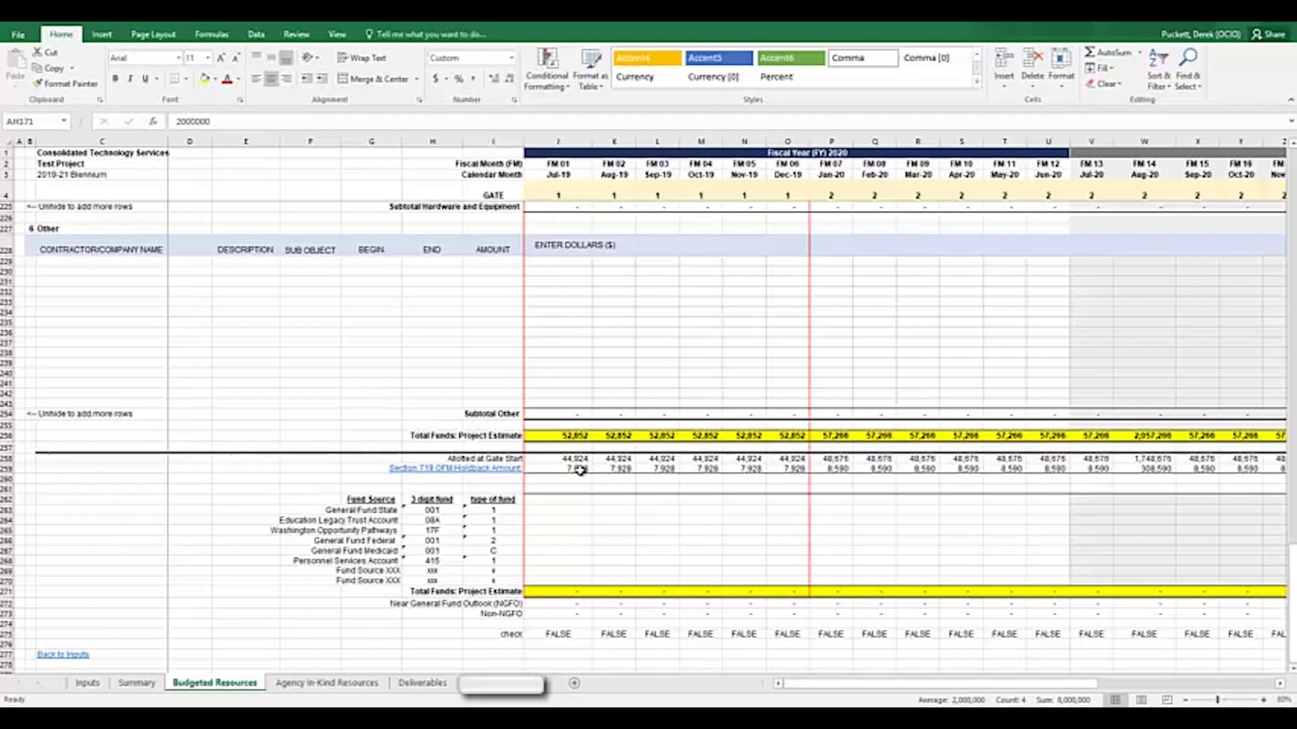
pyautogui.click(579, 510)
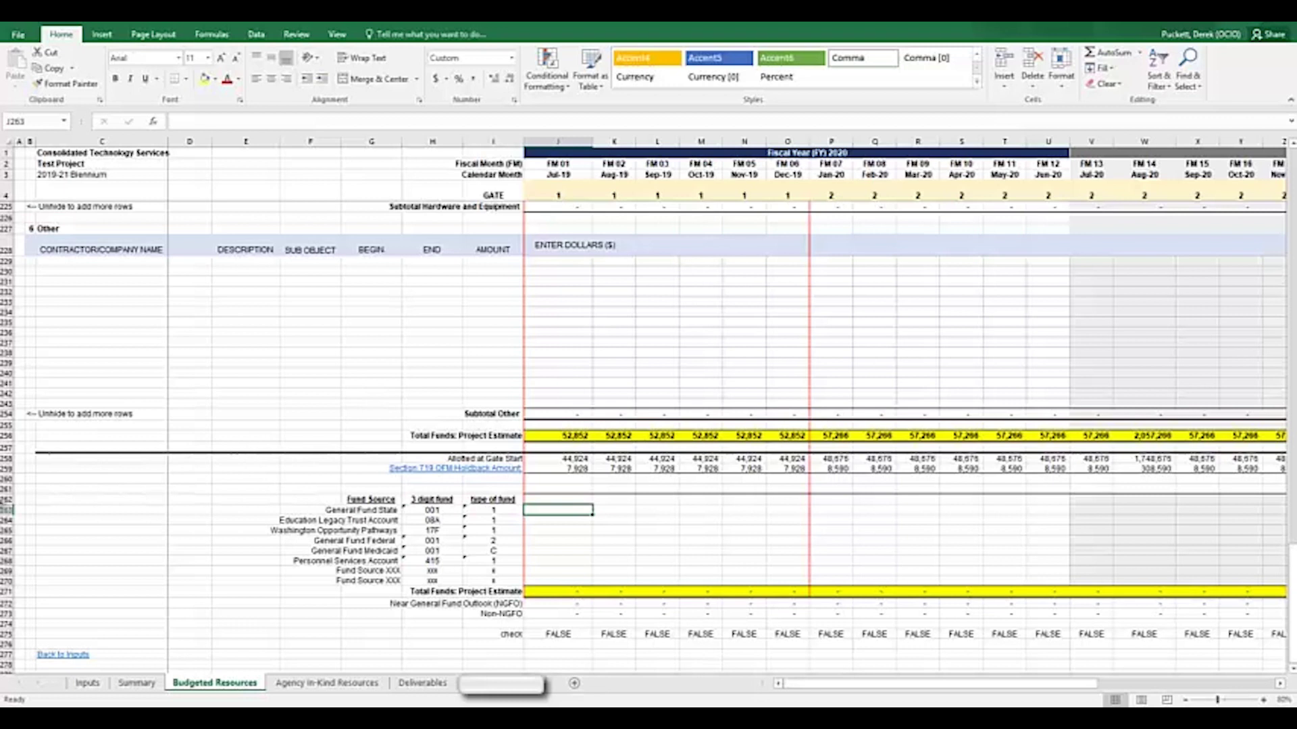
# Step: Enter 52,852 General Fund State for FM 01 and fill it through FM 06
pyautogui.write('52,852')
pyautogui.press('Tab')
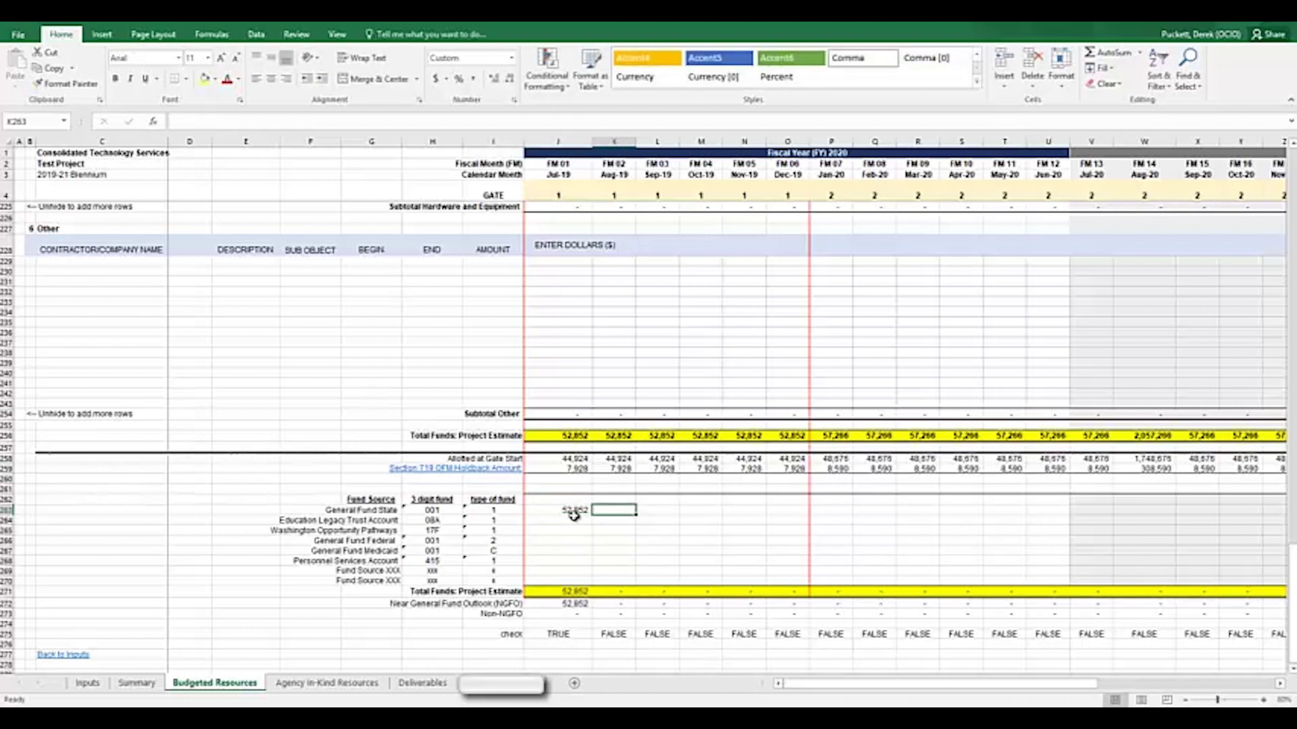
pyautogui.click(570, 510)
pyautogui.moveTo(592, 515); pyautogui.dragTo(822, 508)
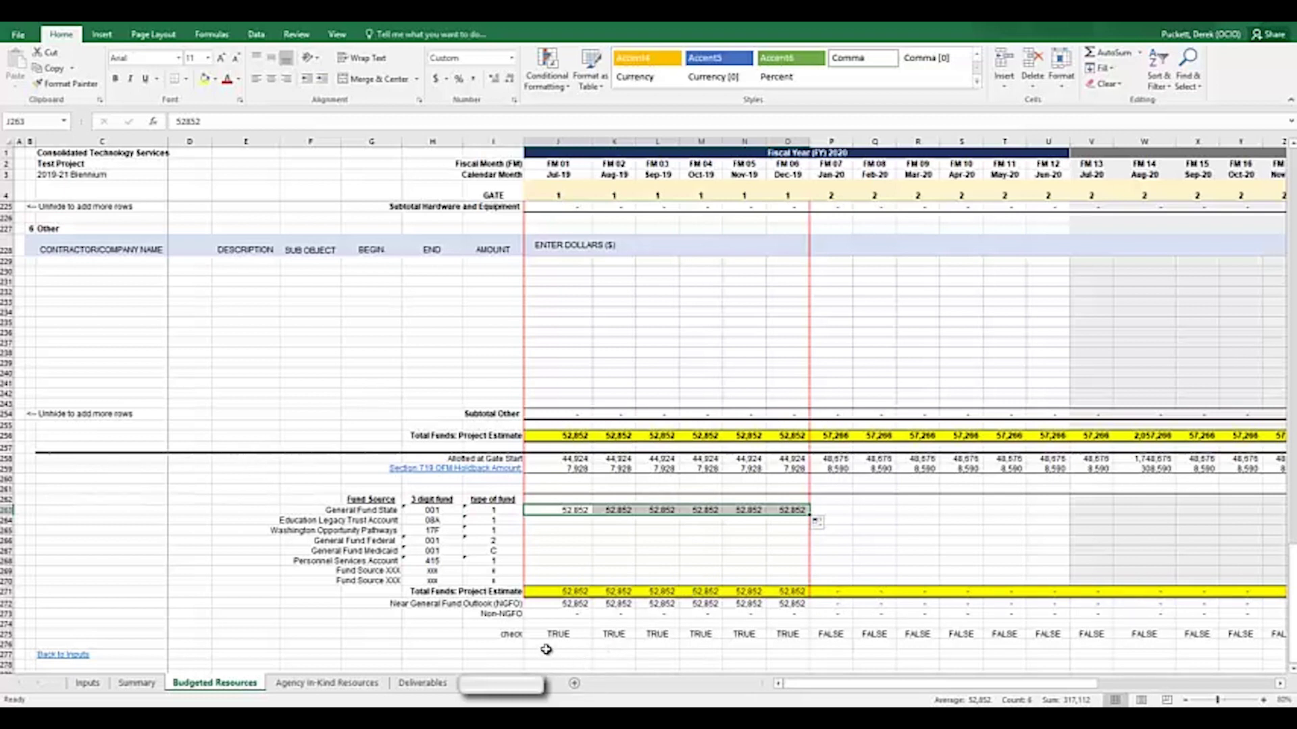
# Step: Select the FM 01–FM 06 check results, then copy the 52,852 amount
pyautogui.moveTo(557, 637); pyautogui.dragTo(754, 648)
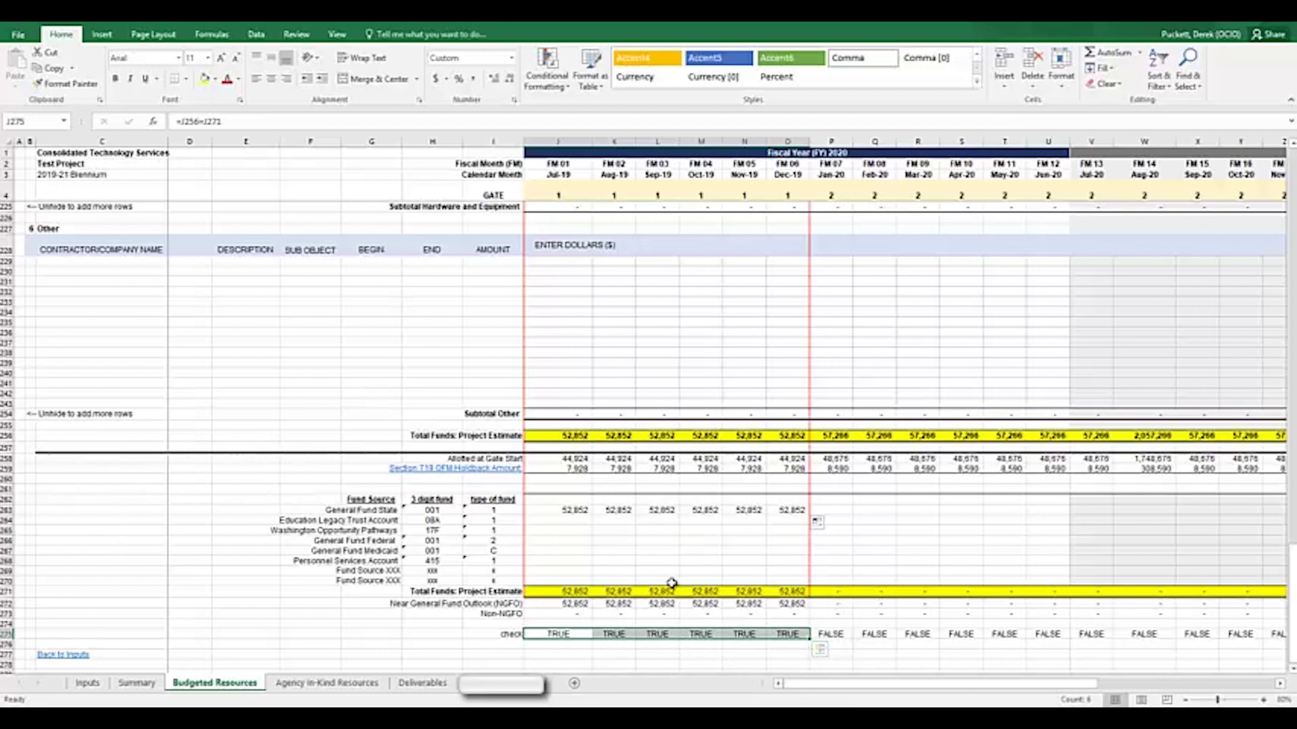
pyautogui.click(566, 511)
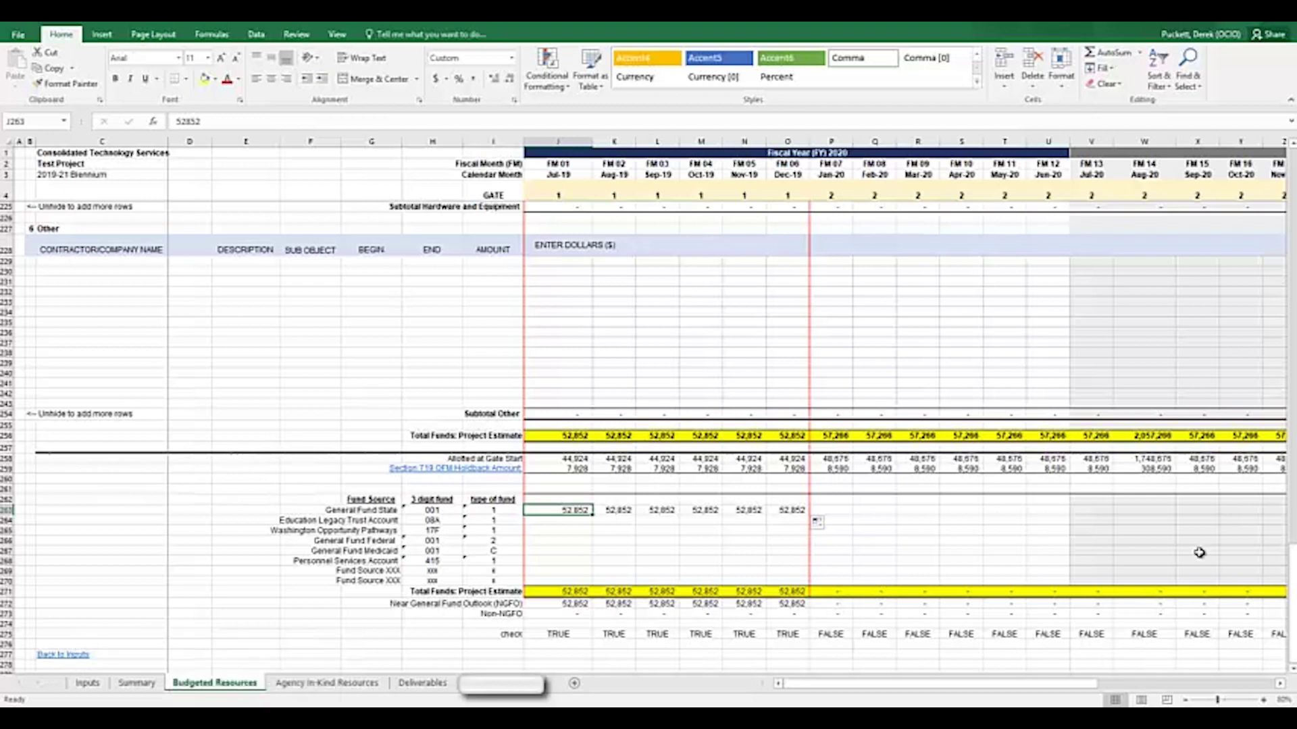
pyautogui.hotkey('ctrl', 'c')
# Step: On Agency In-Kind Resources, set the first state employee position to APPRENTICESHIP CONSULTANT 3
pyautogui.hotkey('ctrl', 'pagedown')
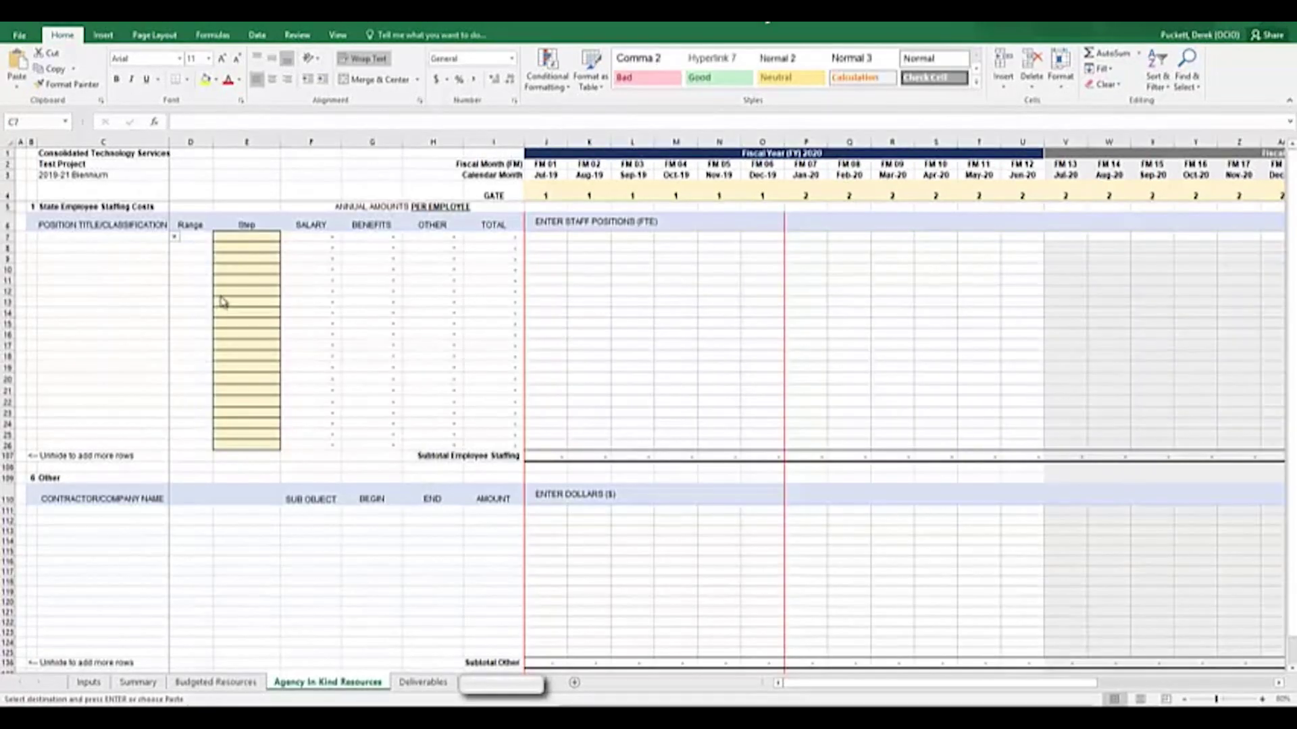
pyautogui.click(153, 238)
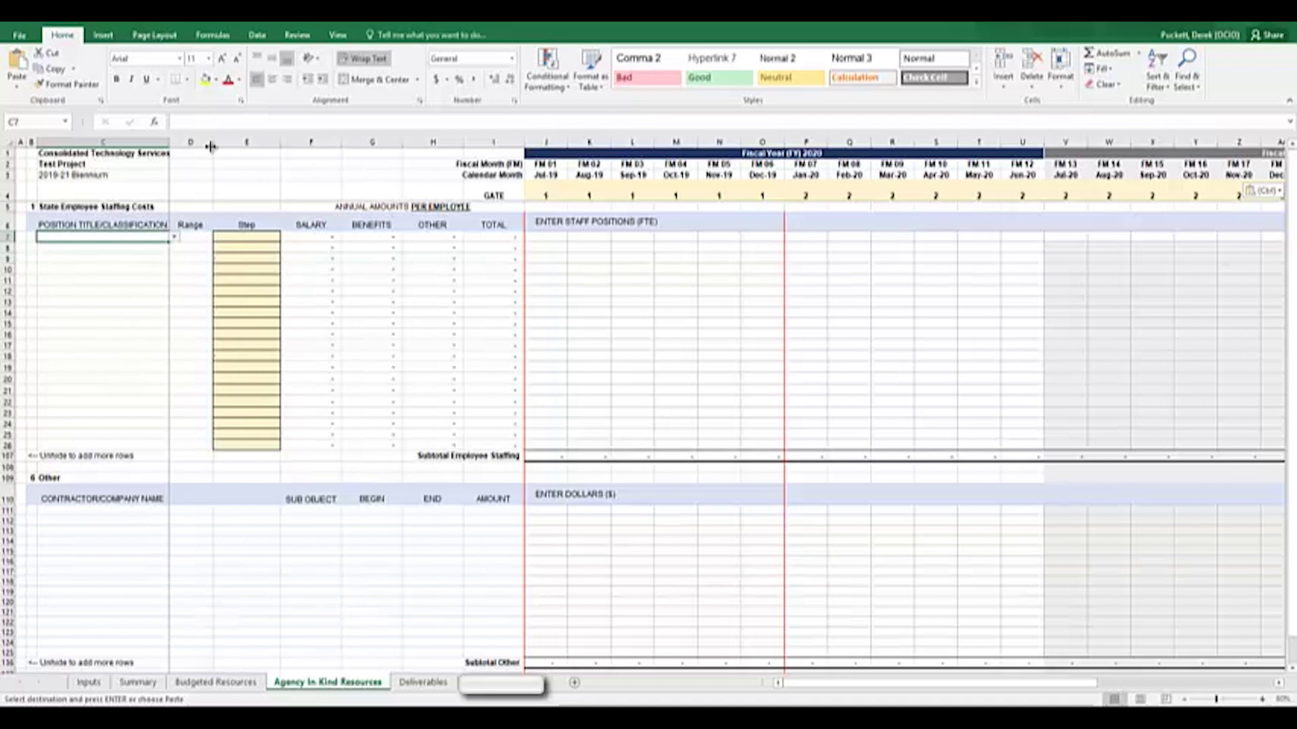
pyautogui.click(175, 236)
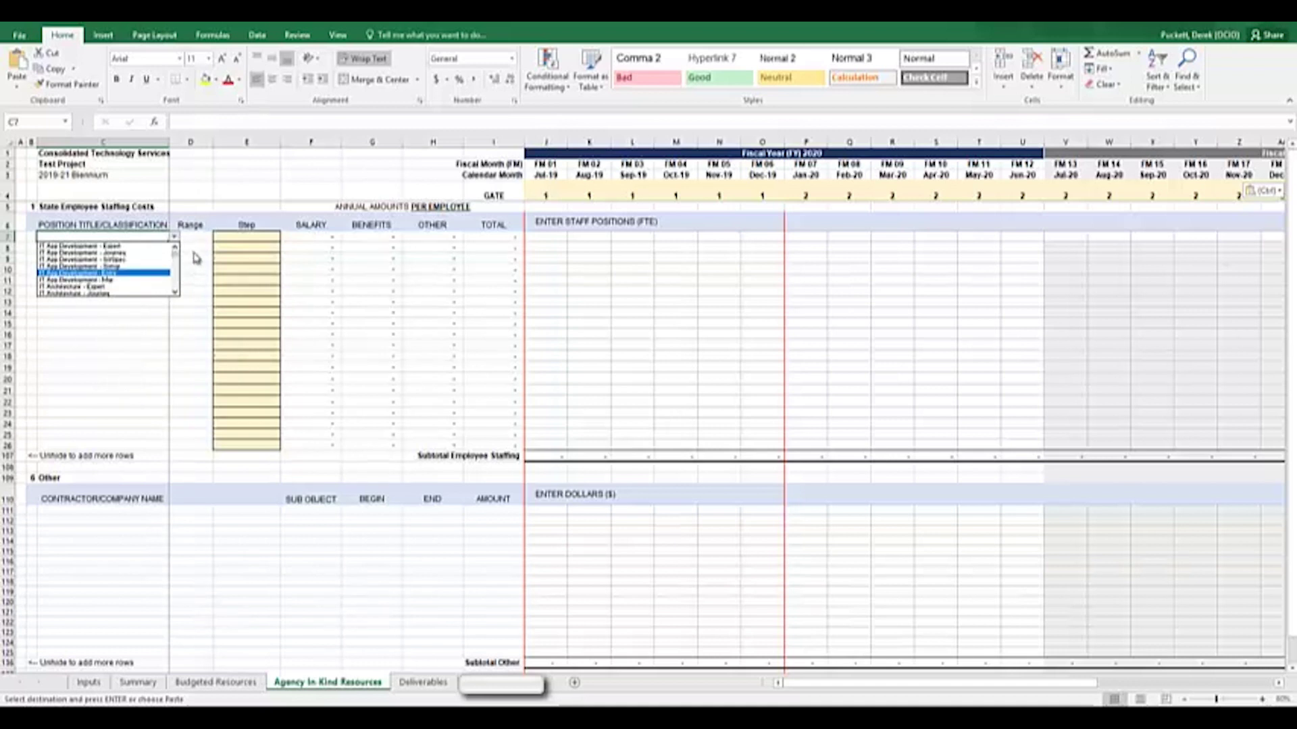
pyautogui.moveTo(176, 251)
pyautogui.mouseDown()
pyautogui.moveTo(177, 264)
pyautogui.moveTo(175, 248)
pyautogui.mouseUp()
pyautogui.click(108, 273)
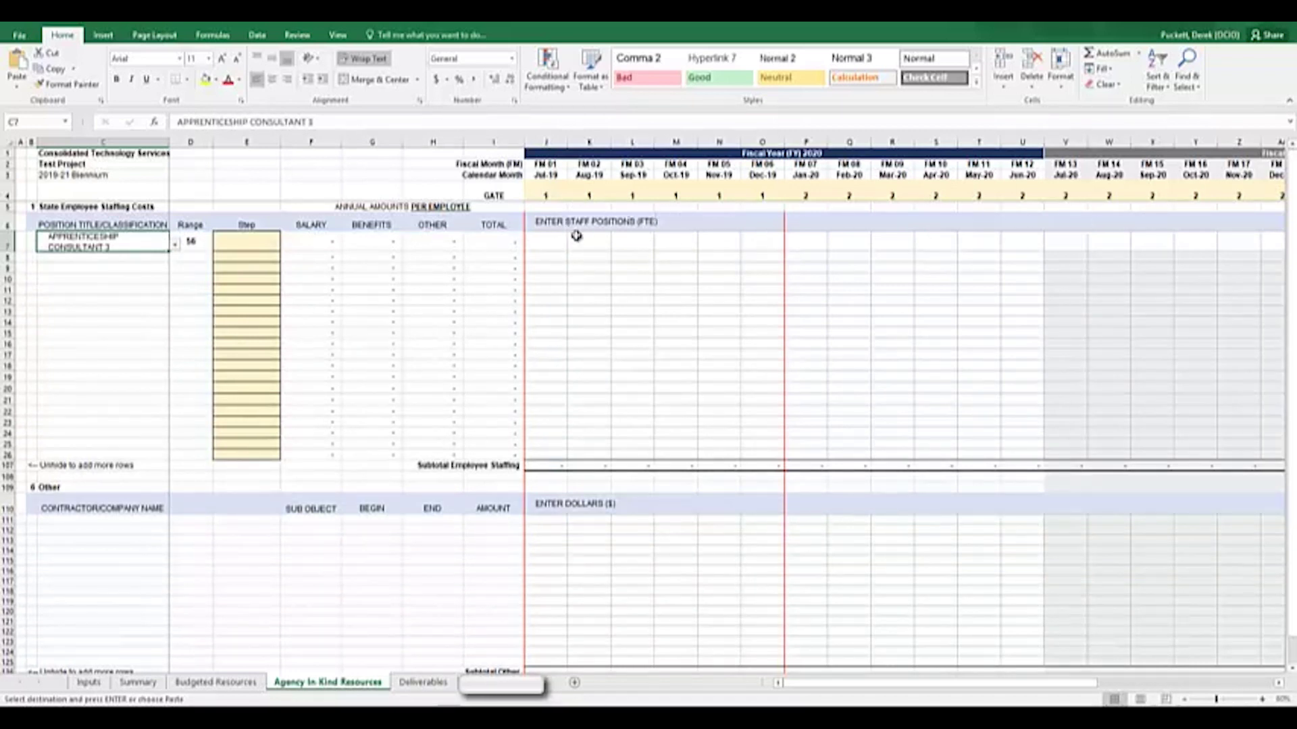
# Step: Give the Apprenticeship Consultant 3 salary step E and fill 0.0 FTE across FM 01–FM 06
pyautogui.click(257, 243)
pyautogui.click(287, 245)
pyautogui.click(253, 285)
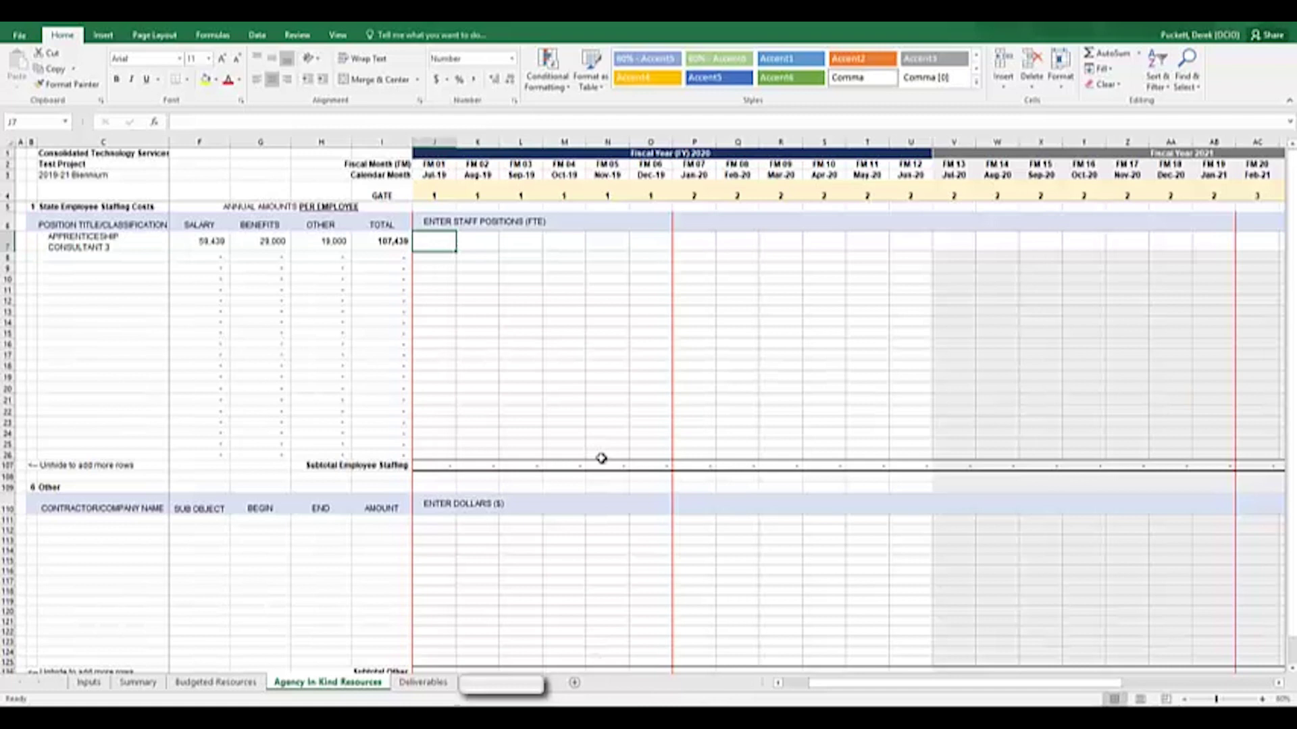
pyautogui.write('0.5')
pyautogui.press('Tab')
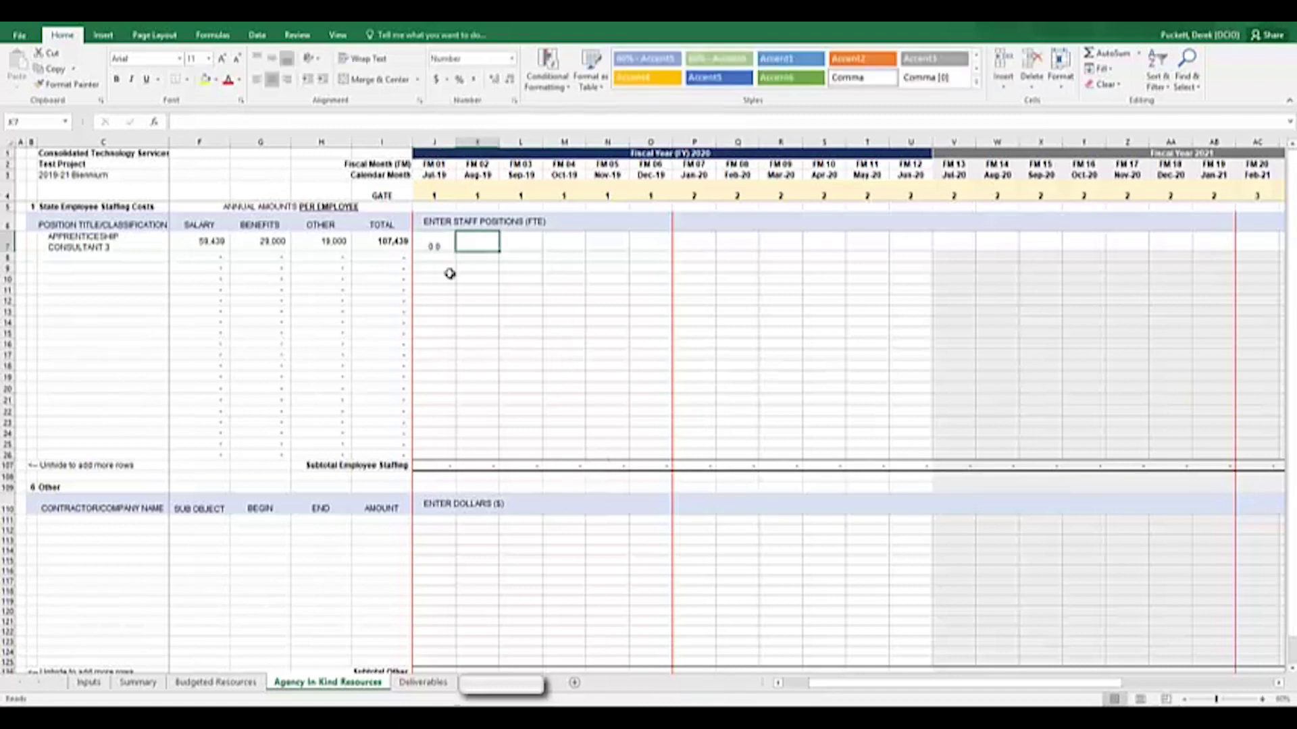
pyautogui.click(447, 241)
pyautogui.moveTo(476, 251); pyautogui.dragTo(1222, 255)
# Step: Set 1.0 FTE for FM 07 through FM 19 and 0.0 for FM 20 through FM 24
pyautogui.click(699, 245)
pyautogui.write('1')
pyautogui.click(705, 255)
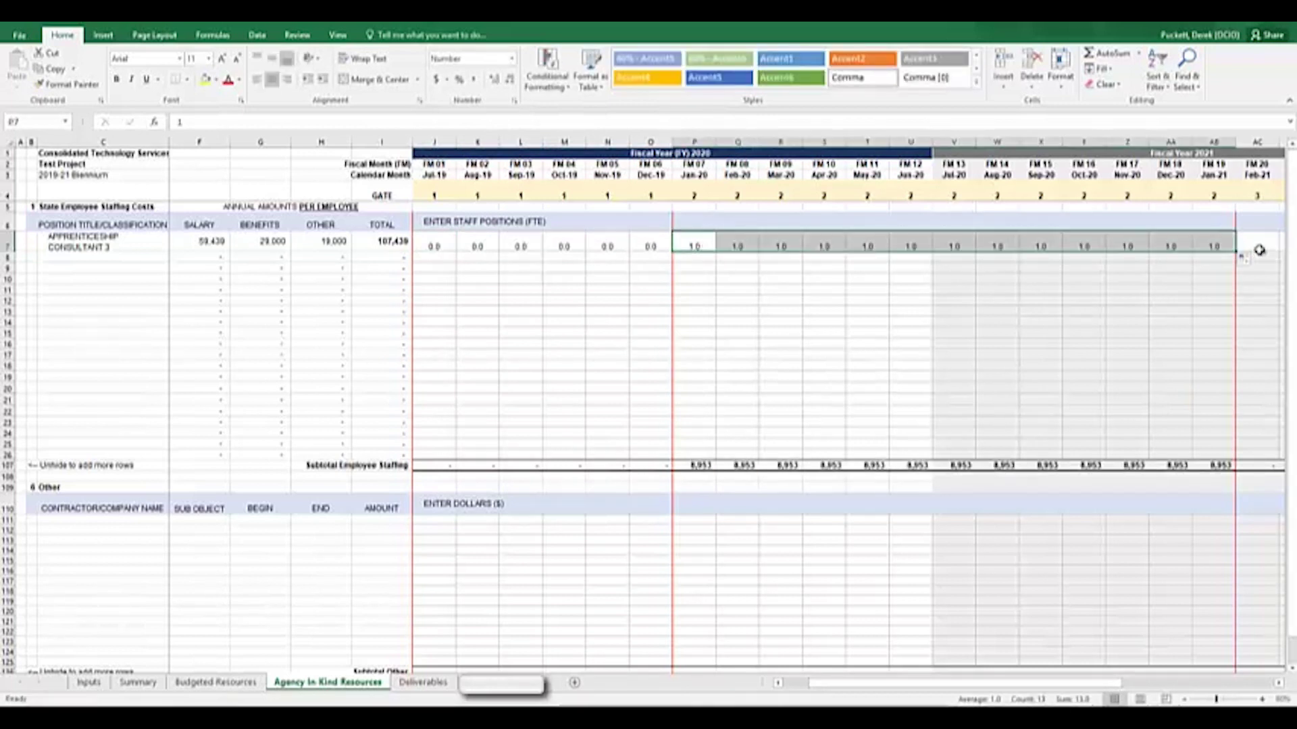
pyautogui.click(1260, 253)
pyautogui.write('0')
pyautogui.press('Tab')
pyautogui.moveTo(1113, 684); pyautogui.dragTo(1172, 687)
pyautogui.click(709, 247)
pyautogui.moveTo(732, 254); pyautogui.dragTo(904, 254)
# Step: Set 0.0 FTE for fiscal years 2022 through 2025
pyautogui.click(926, 244)
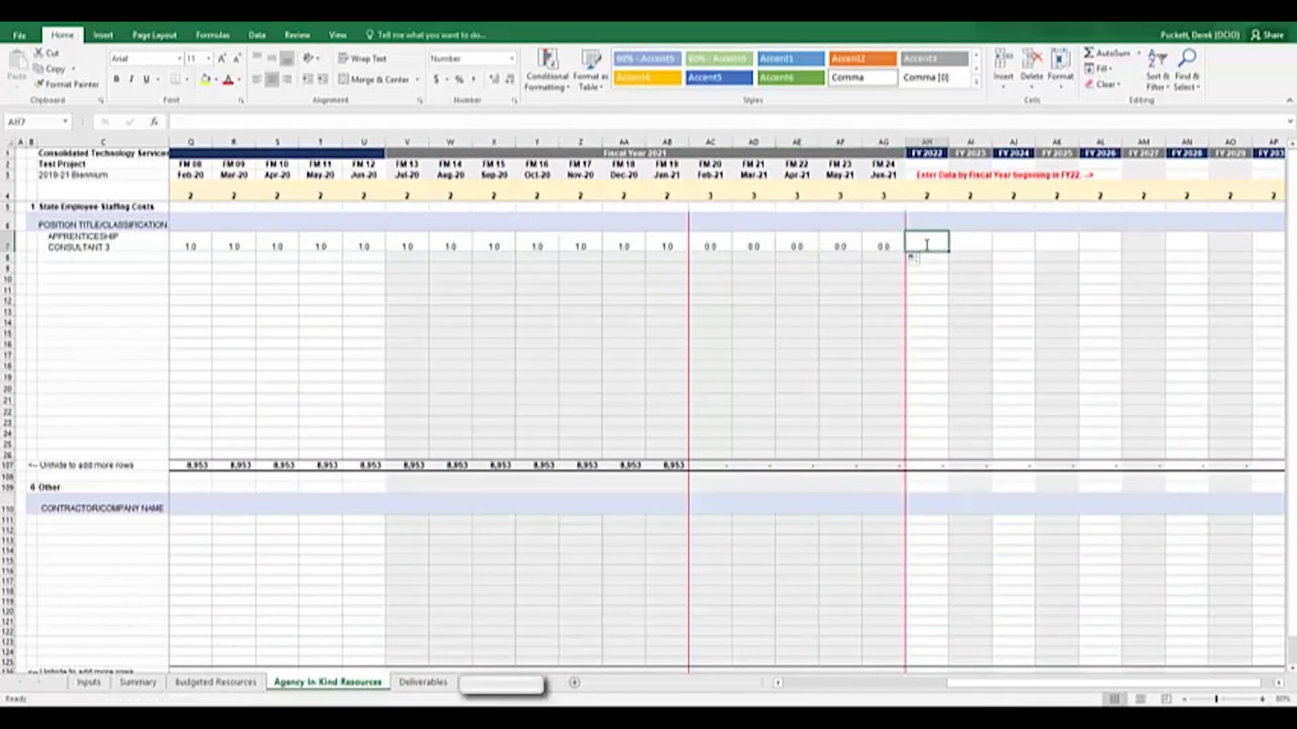
pyautogui.write('0')
pyautogui.press('Tab')
pyautogui.click(933, 241)
pyautogui.moveTo(948, 252); pyautogui.dragTo(1061, 252)
pyautogui.moveTo(1041, 688); pyautogui.dragTo(862, 686)
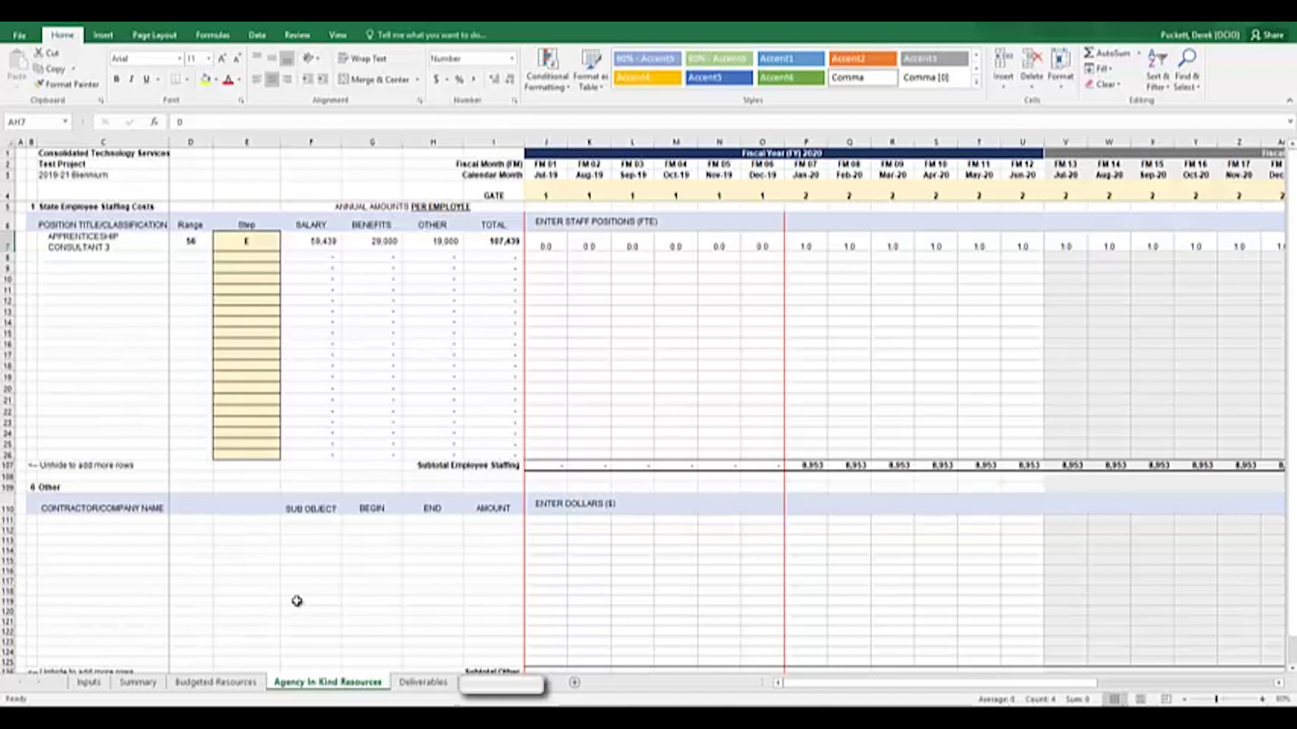
pyautogui.hotkey('ctrl', 'pagedown')
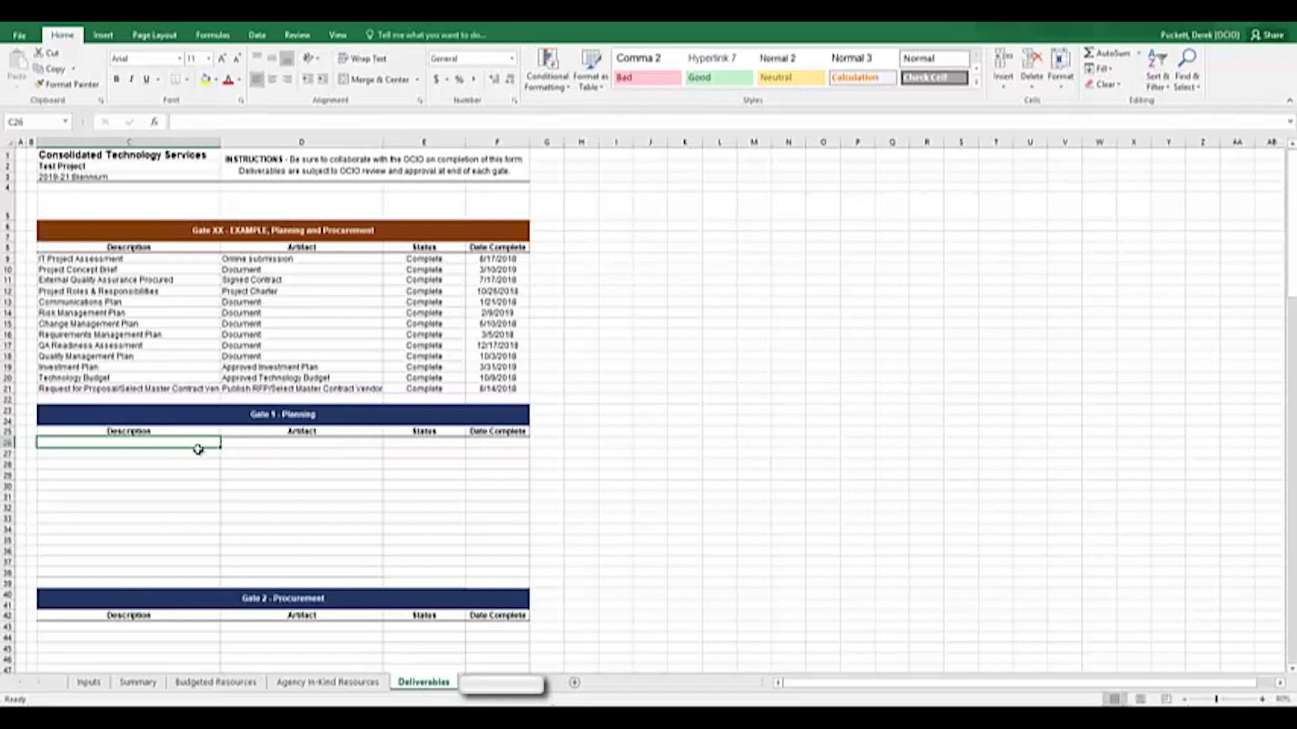
# Step: Enter 'QA Readiness Assessment' in C26 with artifact 'Document' and status 'Not Started'
pyautogui.write('QA Readine')
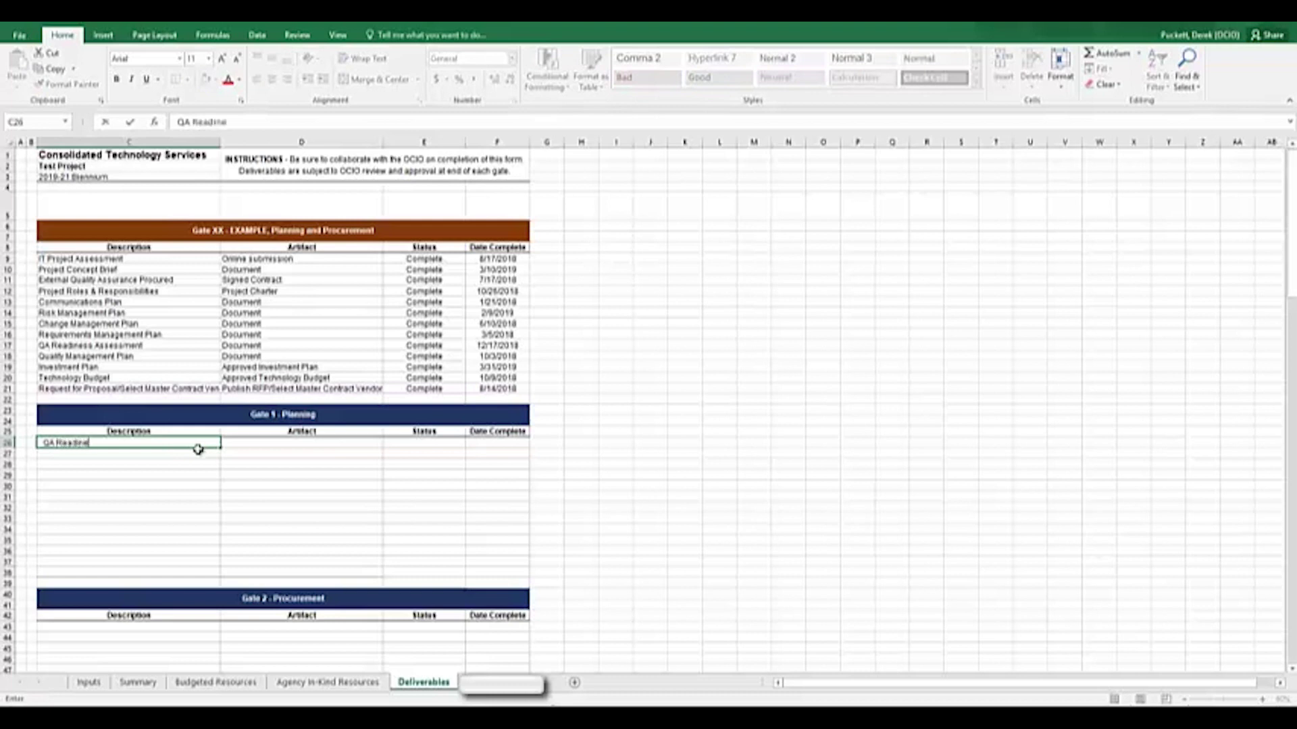
pyautogui.write('ss Assessment')
pyautogui.press('Tab')
pyautogui.write('Document')
pyautogui.press('Tab')
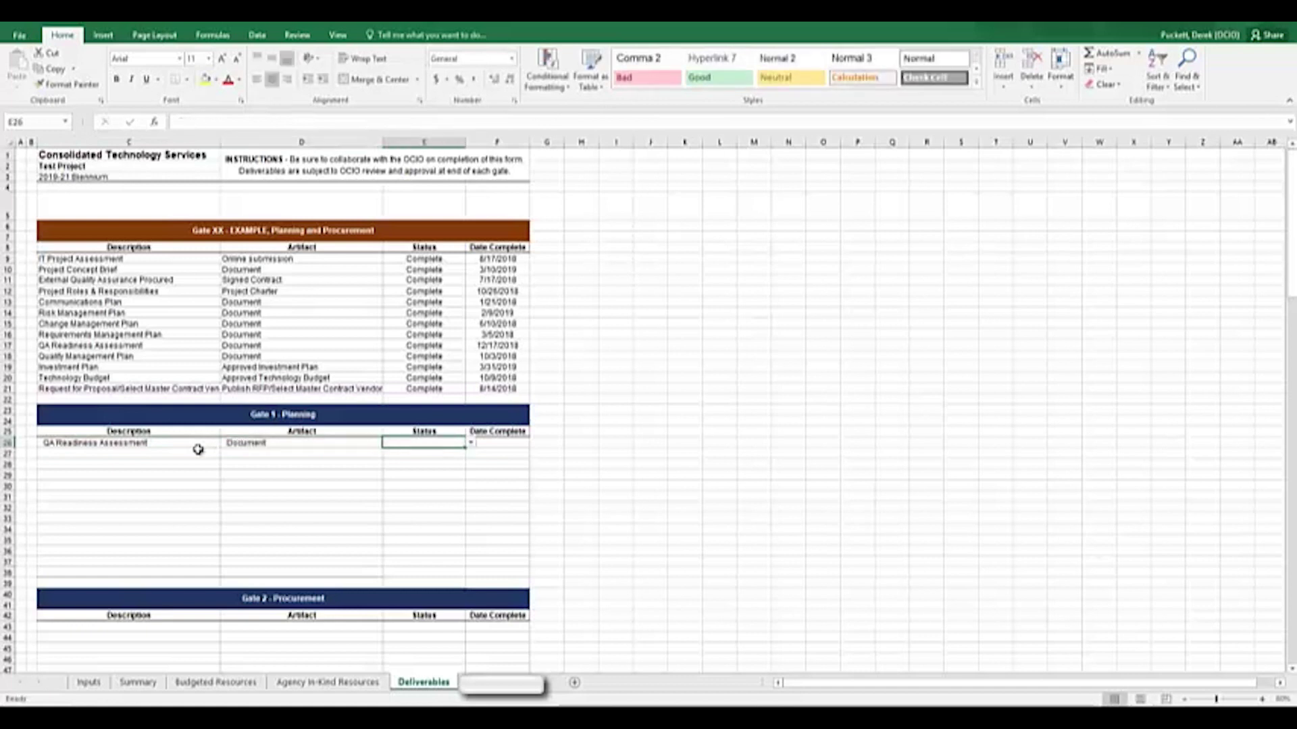
pyautogui.click(470, 445)
pyautogui.click(435, 452)
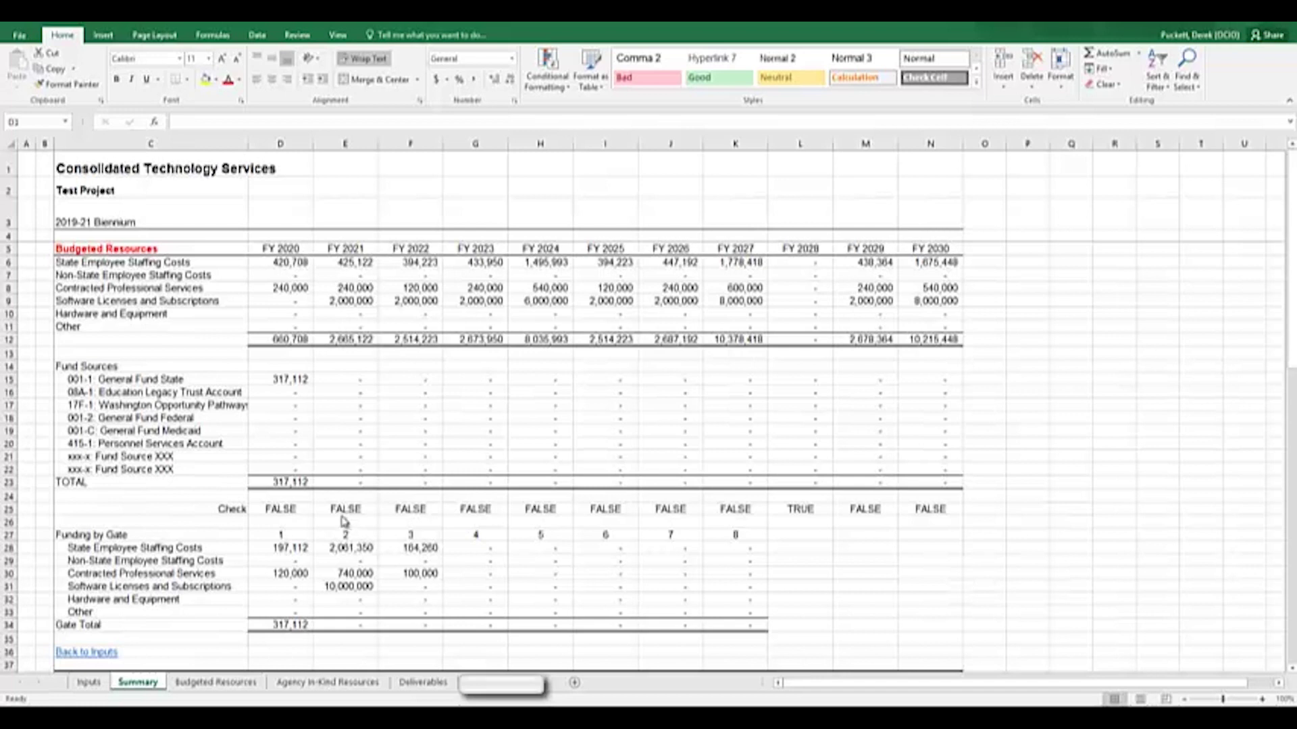
# Step: Scroll the Summary sheet down to the Total Project Costs and Funding by Gate tables
pyautogui.scroll(-10, 302, 509)
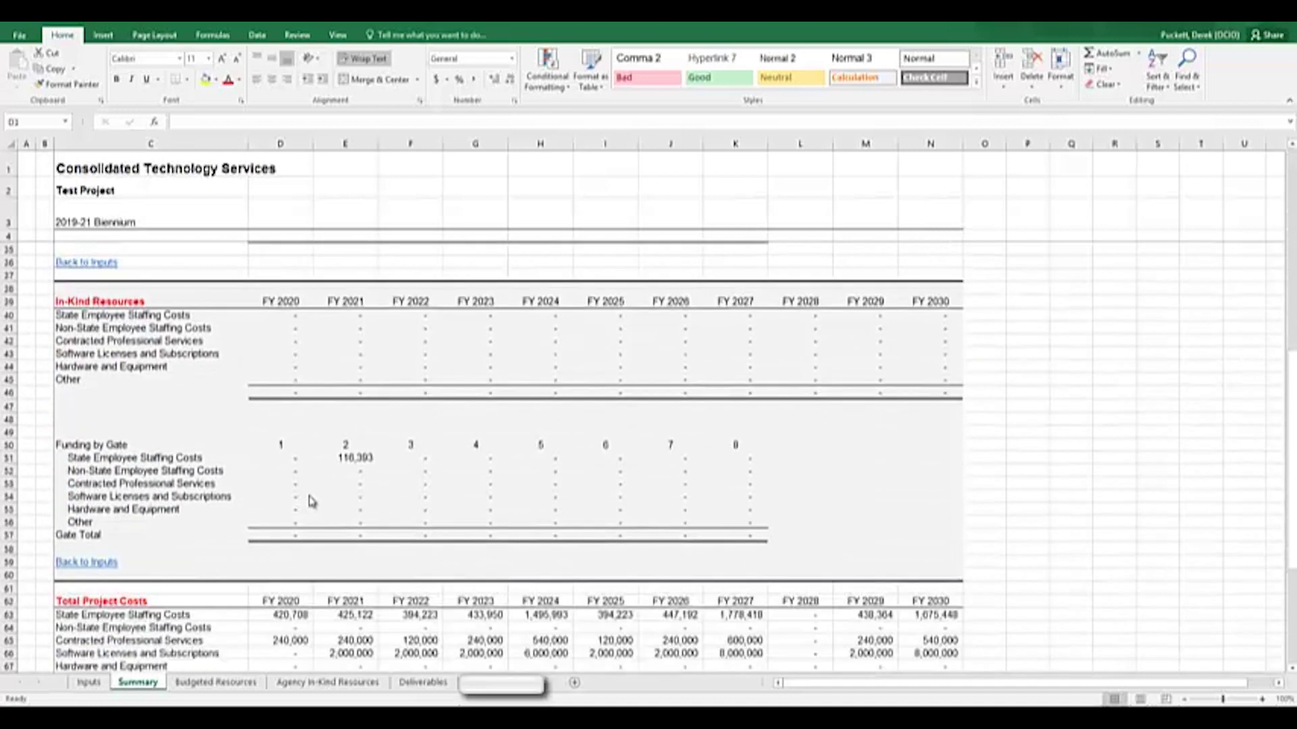
pyautogui.scroll(-6, 307, 501)
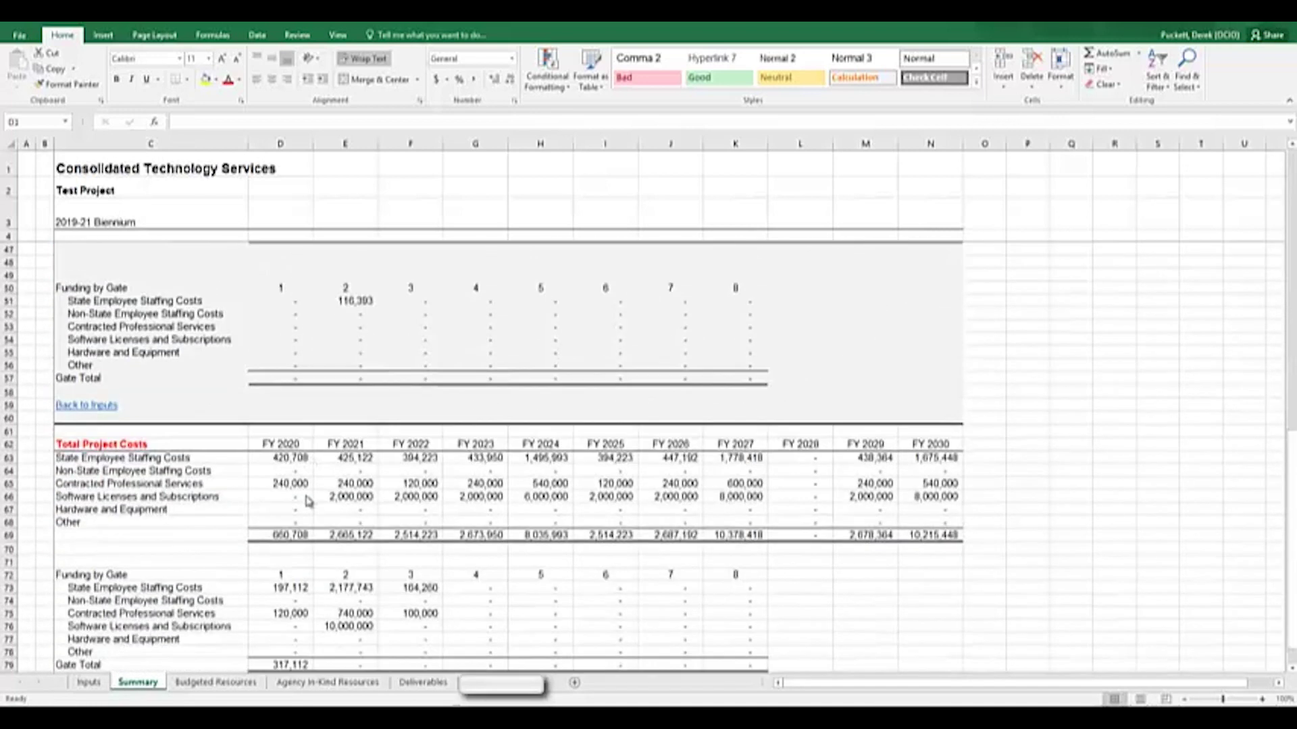